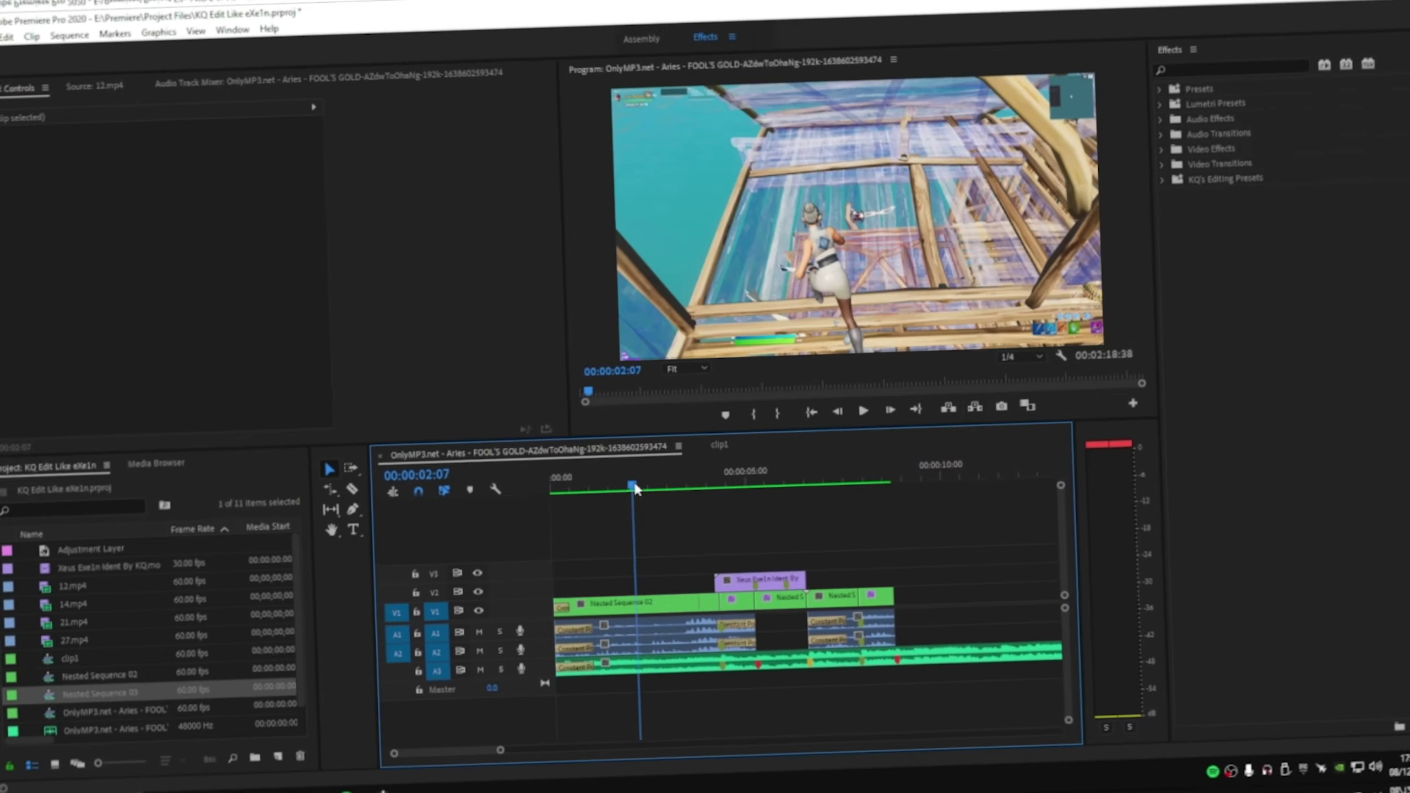
Create a new sequence named 'Edit'
{"action": "left_click_drag", "start_coordinate": [633, 481], "coordinate": [677, 489]}
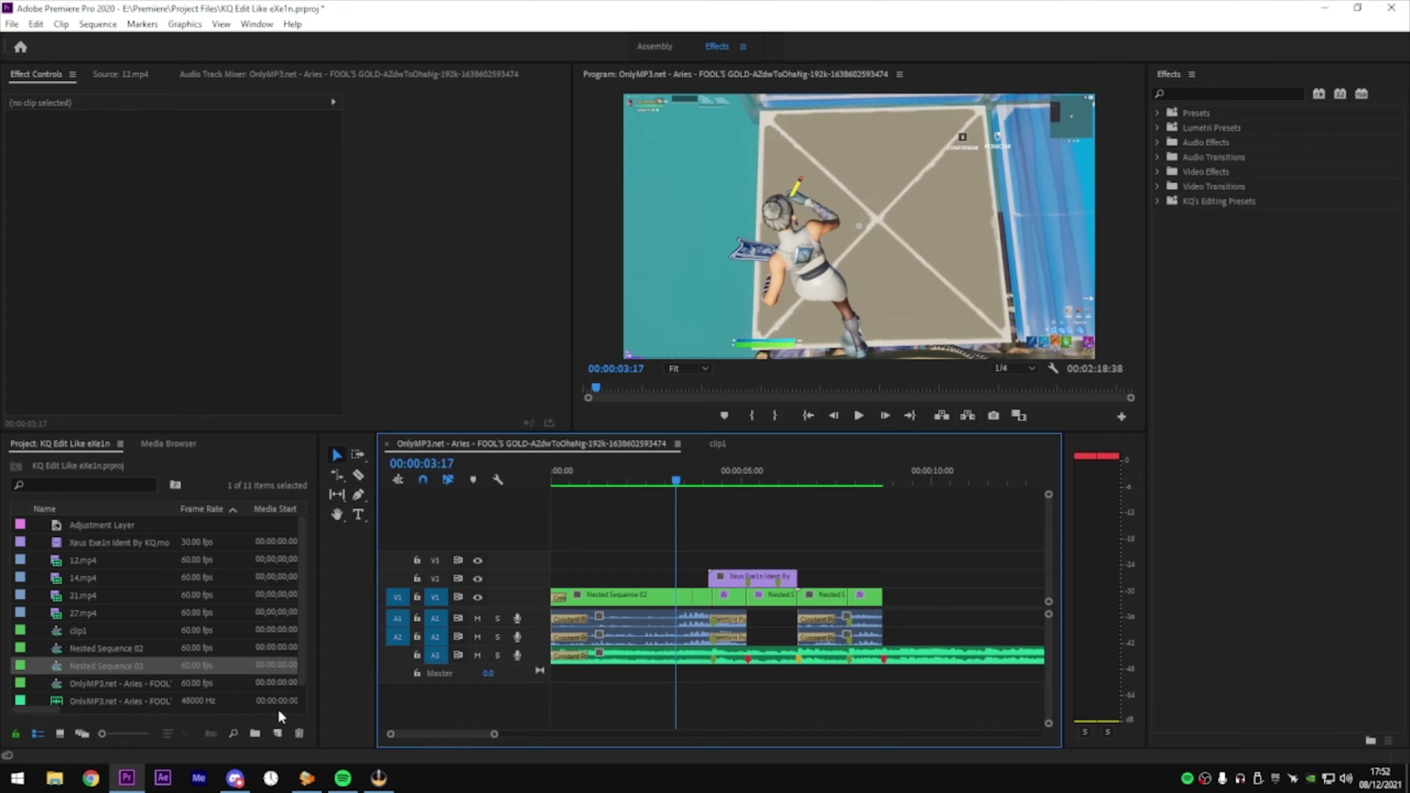
{"action": "left_click", "coordinate": [277, 733]}
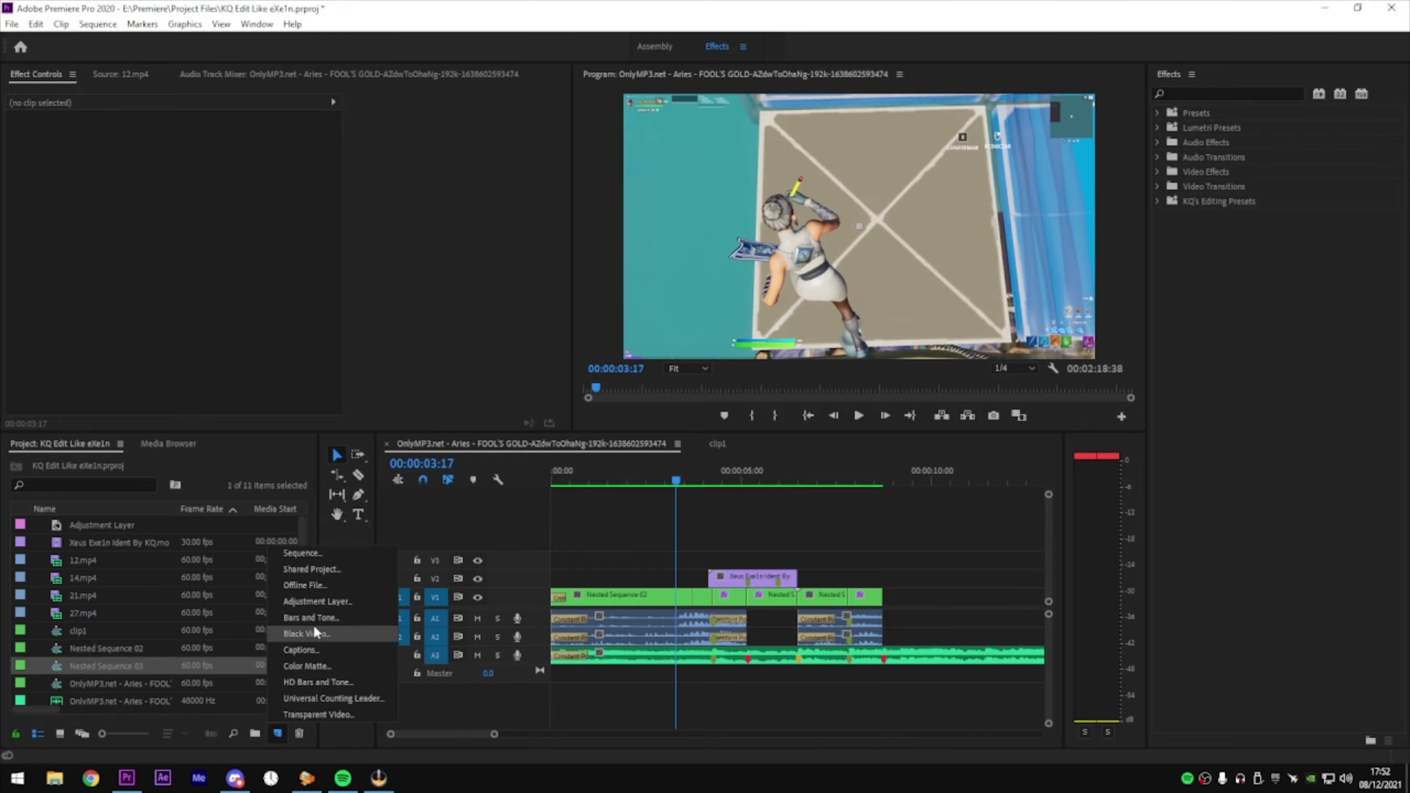
{"action": "left_click", "coordinate": [310, 553]}
{"action": "type", "text": "Edit"}
{"action": "key", "text": "Return"}
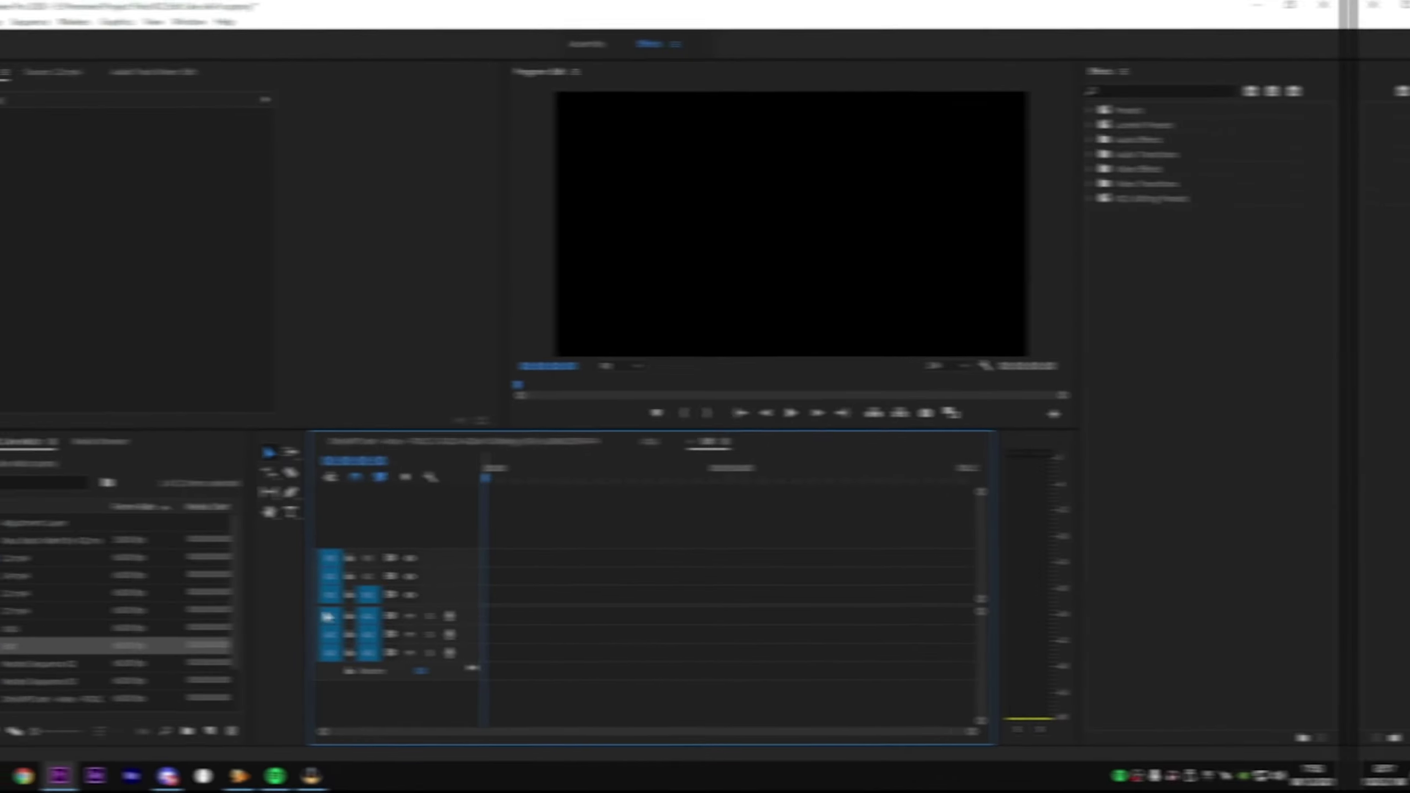
Put the FOOL'S GOLD song on A3, slip it to a later section, and add 21.mp4 at the start
{"action": "scroll", "coordinate": [121, 554], "scroll_direction": "down", "scroll_amount": 2}
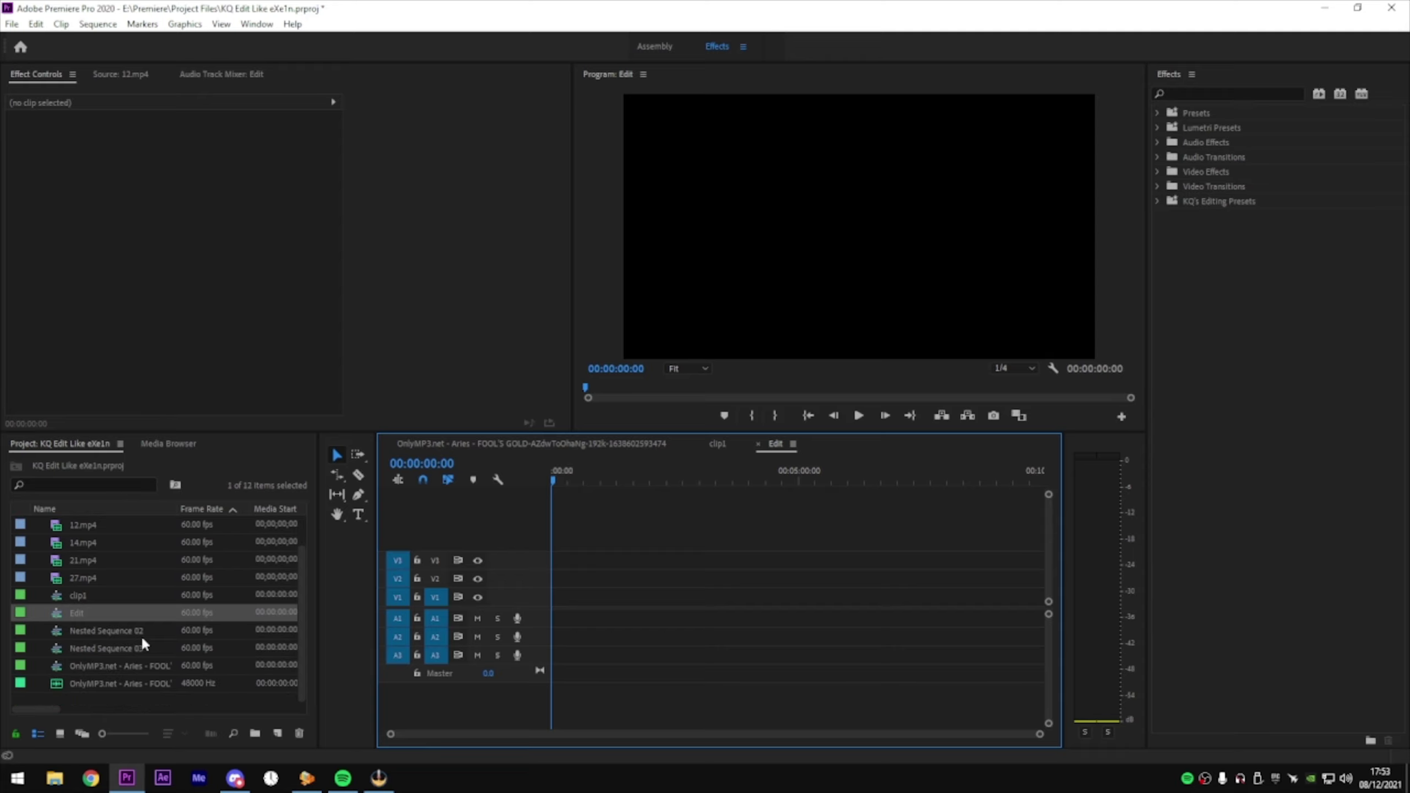
{"action": "mouse_move", "coordinate": [132, 679]}
{"action": "left_mouse_down"}
{"action": "mouse_move", "coordinate": [590, 657]}
{"action": "mouse_move", "coordinate": [567, 663]}
{"action": "left_mouse_up"}
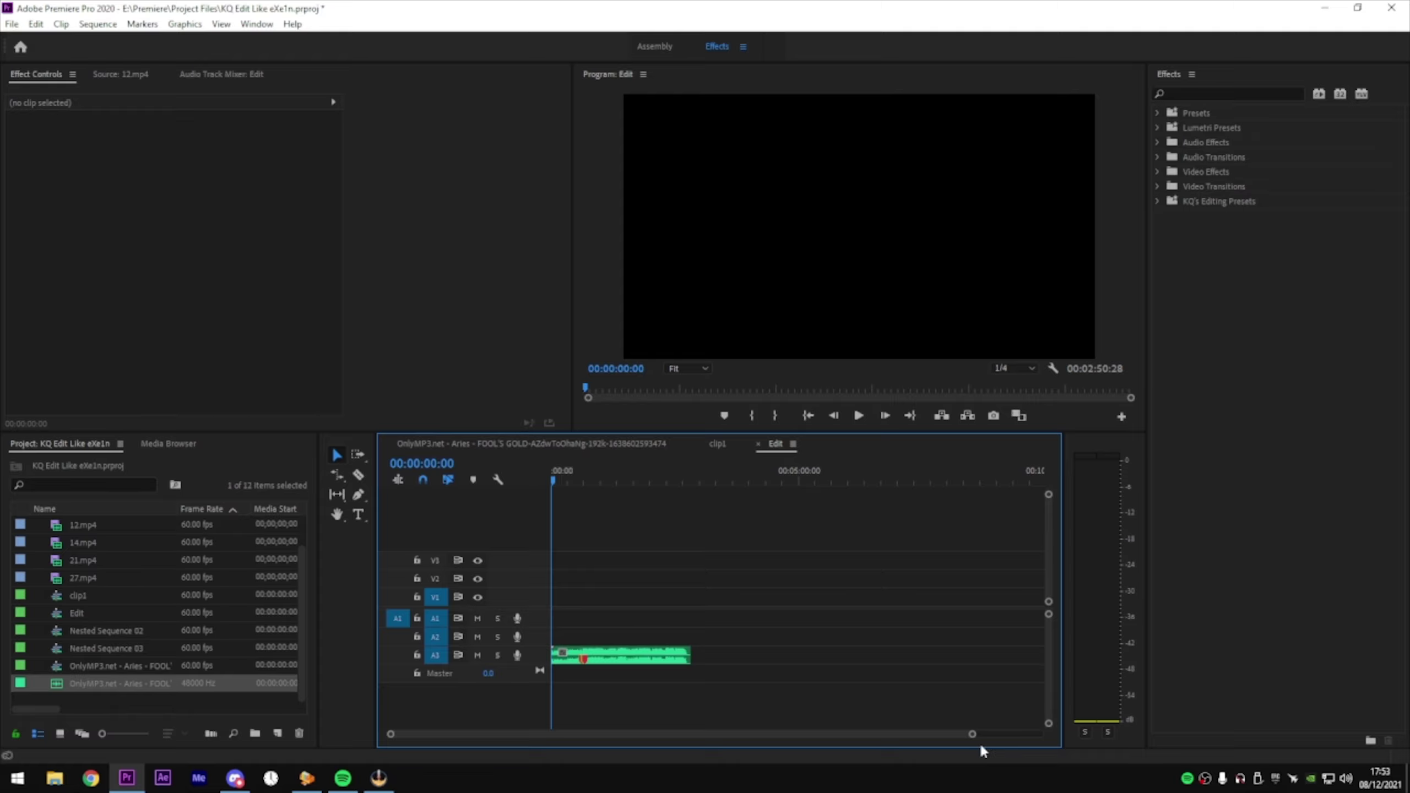
{"action": "left_click_drag", "start_coordinate": [976, 737], "coordinate": [578, 734]}
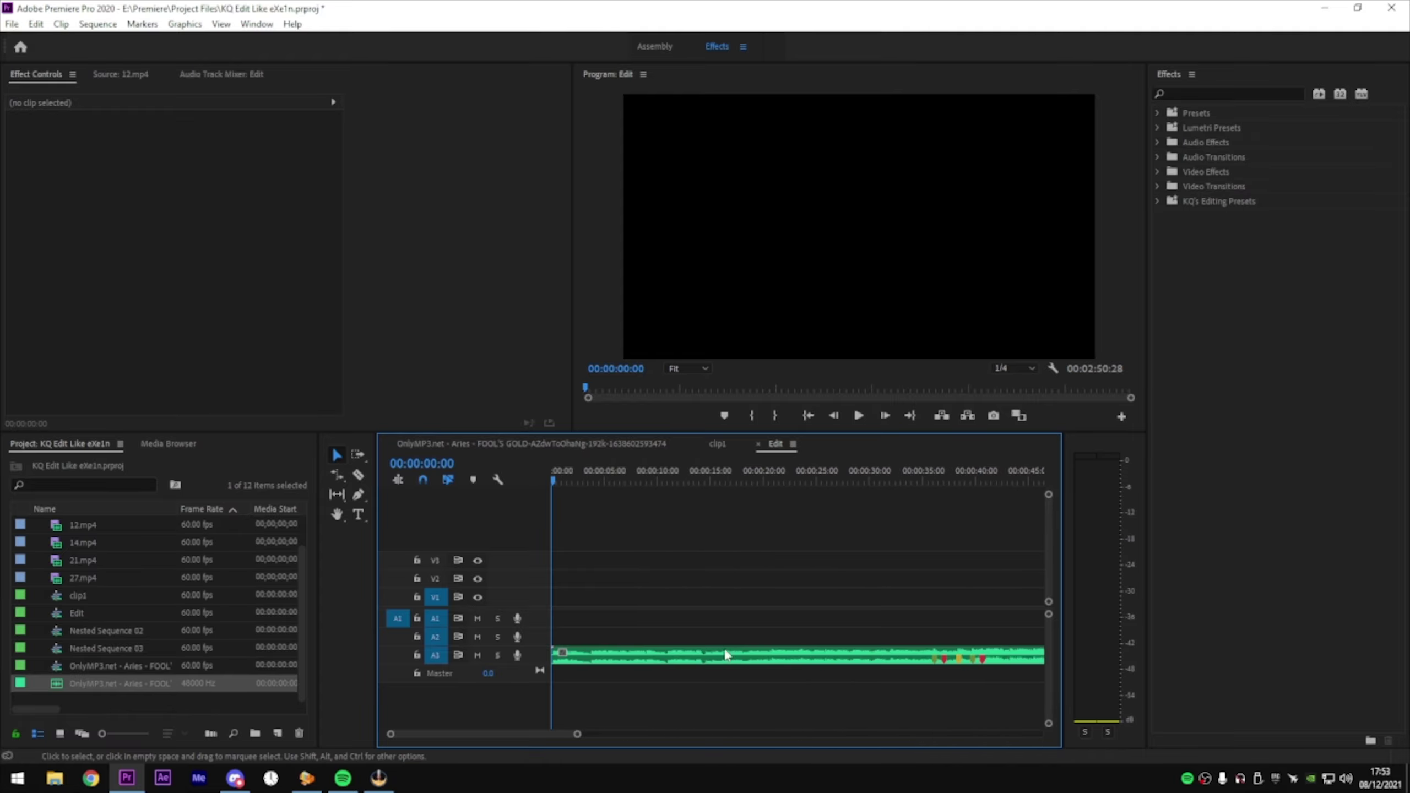
{"action": "left_click", "coordinate": [821, 481]}
{"action": "left_click", "coordinate": [887, 480]}
{"action": "left_click_drag", "start_coordinate": [888, 658], "coordinate": [588, 658]}
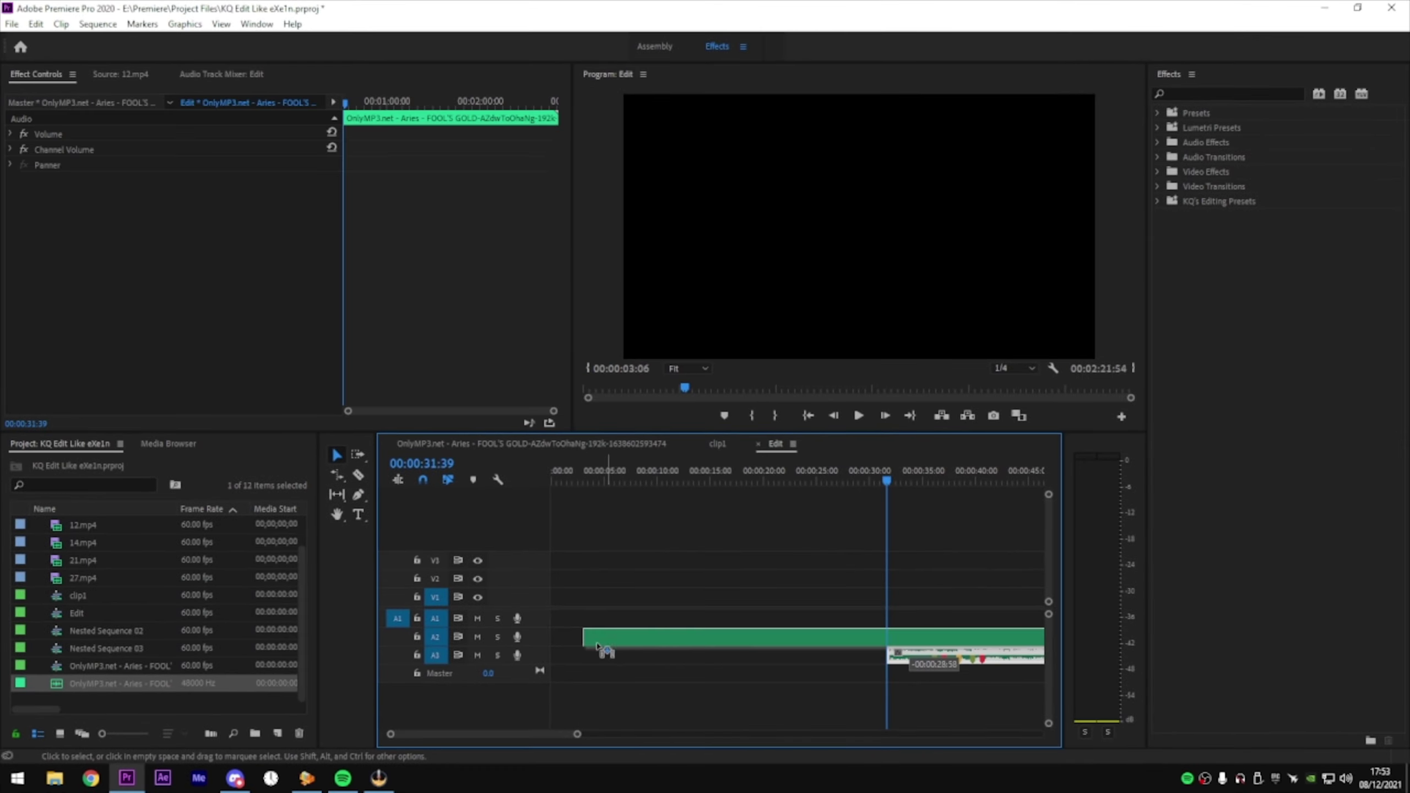
{"action": "key", "text": "Home"}
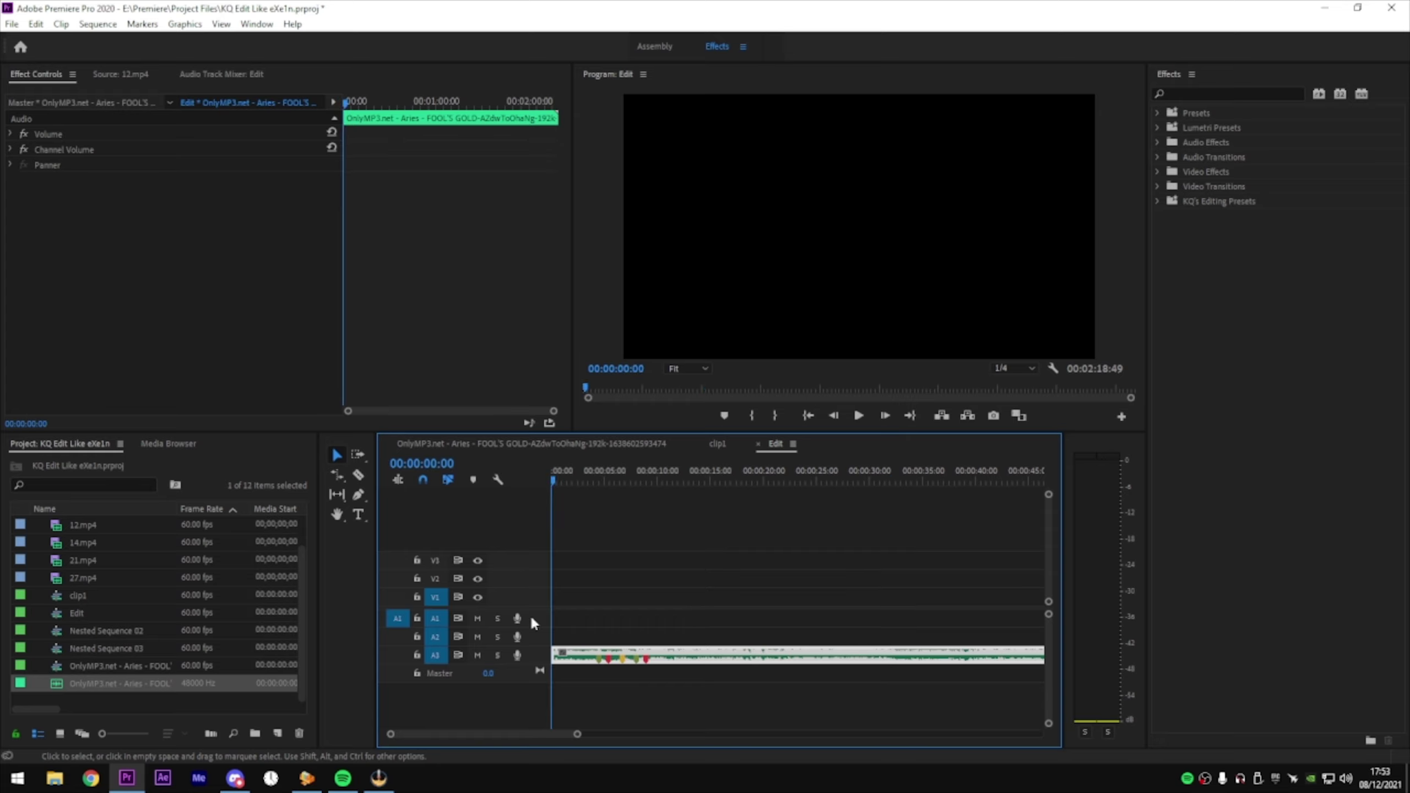
{"action": "scroll", "coordinate": [80, 584], "scroll_direction": "up", "scroll_amount": 1}
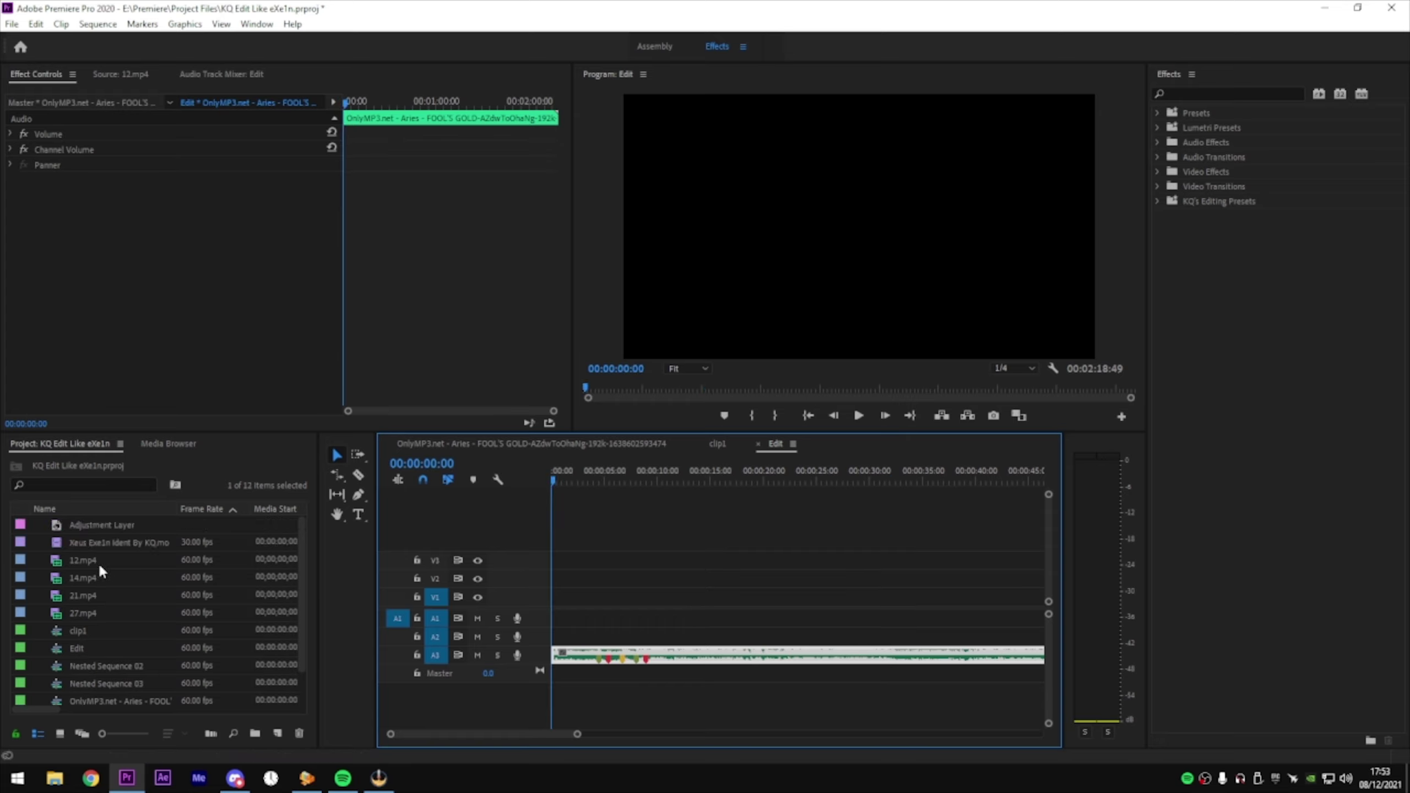
{"action": "mouse_move", "coordinate": [98, 563]}
{"action": "left_mouse_down"}
{"action": "mouse_move", "coordinate": [547, 599]}
{"action": "mouse_move", "coordinate": [72, 604]}
{"action": "mouse_move", "coordinate": [538, 587]}
{"action": "left_mouse_up"}
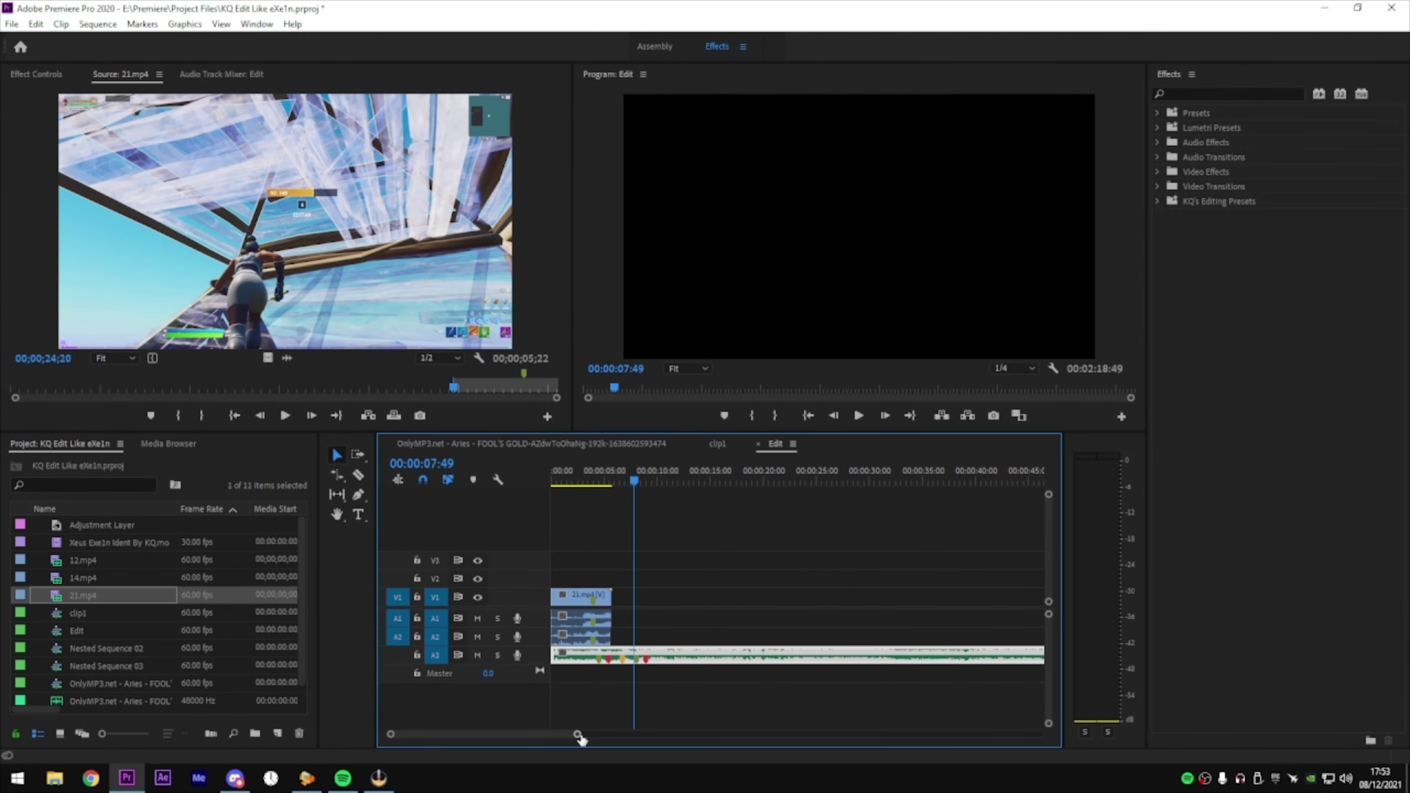
Extend the 21.mp4 clip's edge, park the playhead at 04:21, and expand KQ's Editing Presets
{"action": "left_click_drag", "start_coordinate": [578, 734], "coordinate": [483, 733]}
{"action": "scroll", "coordinate": [623, 653], "scroll_direction": "up", "scroll_amount": 3}
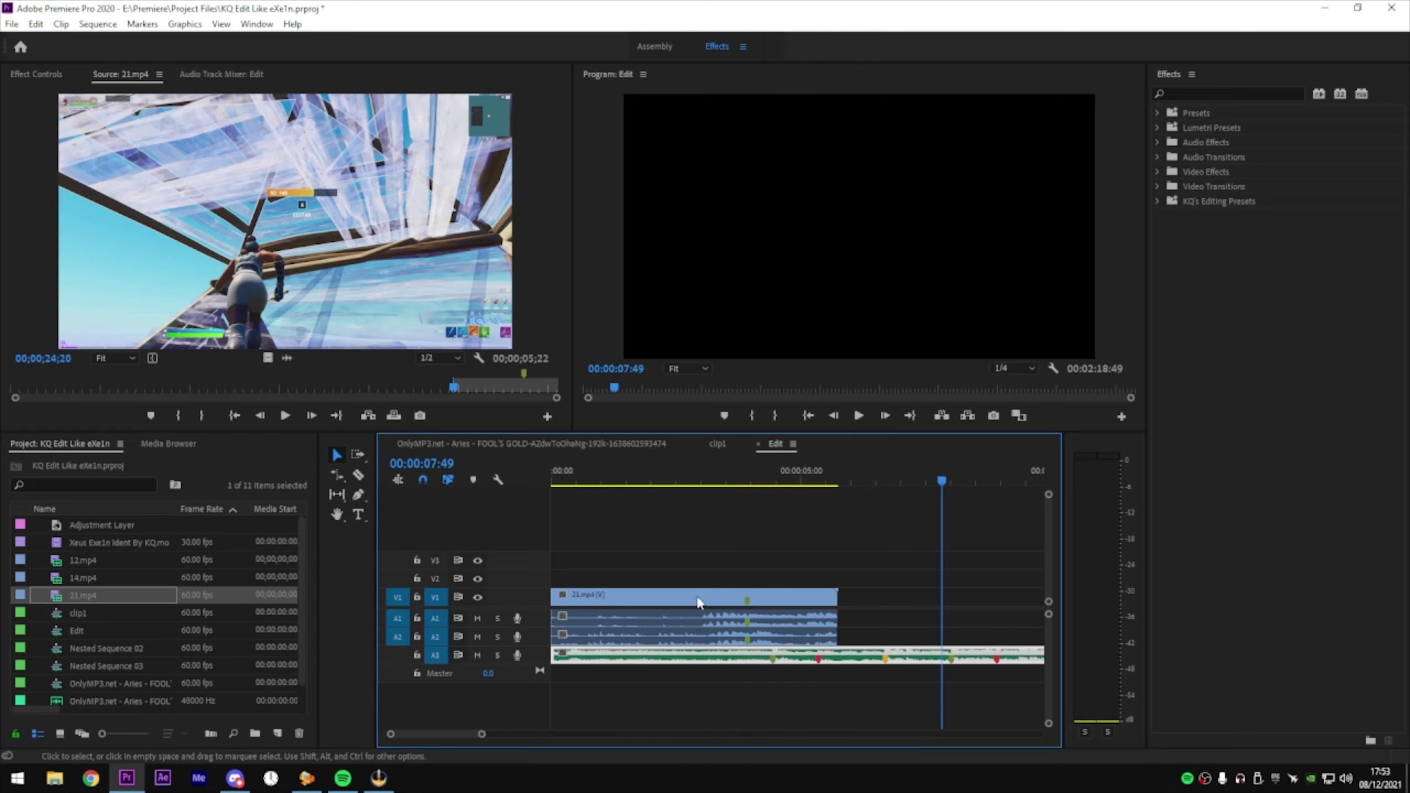
{"action": "left_click_drag", "start_coordinate": [552, 597], "coordinate": [528, 580]}
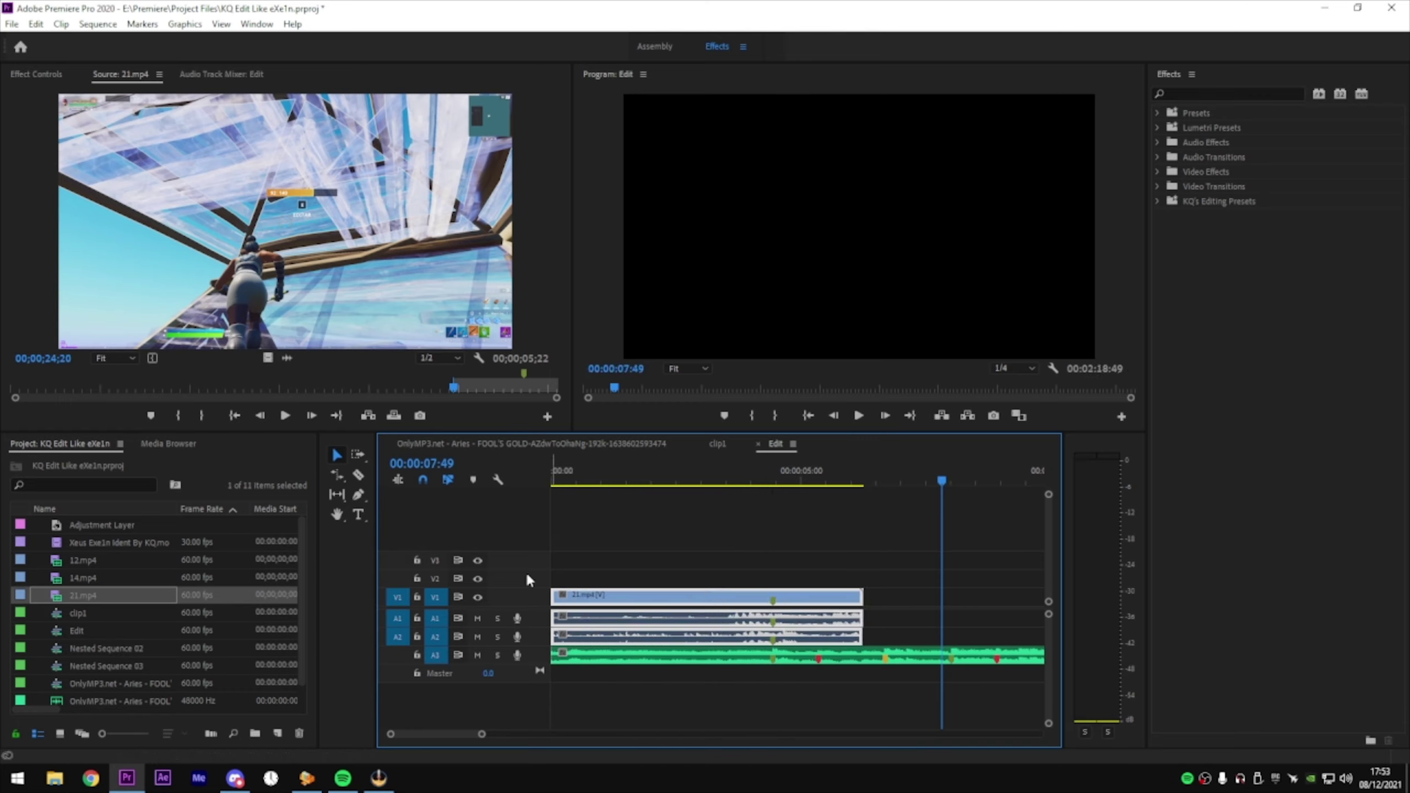
{"action": "left_click_drag", "start_coordinate": [862, 599], "coordinate": [919, 600]}
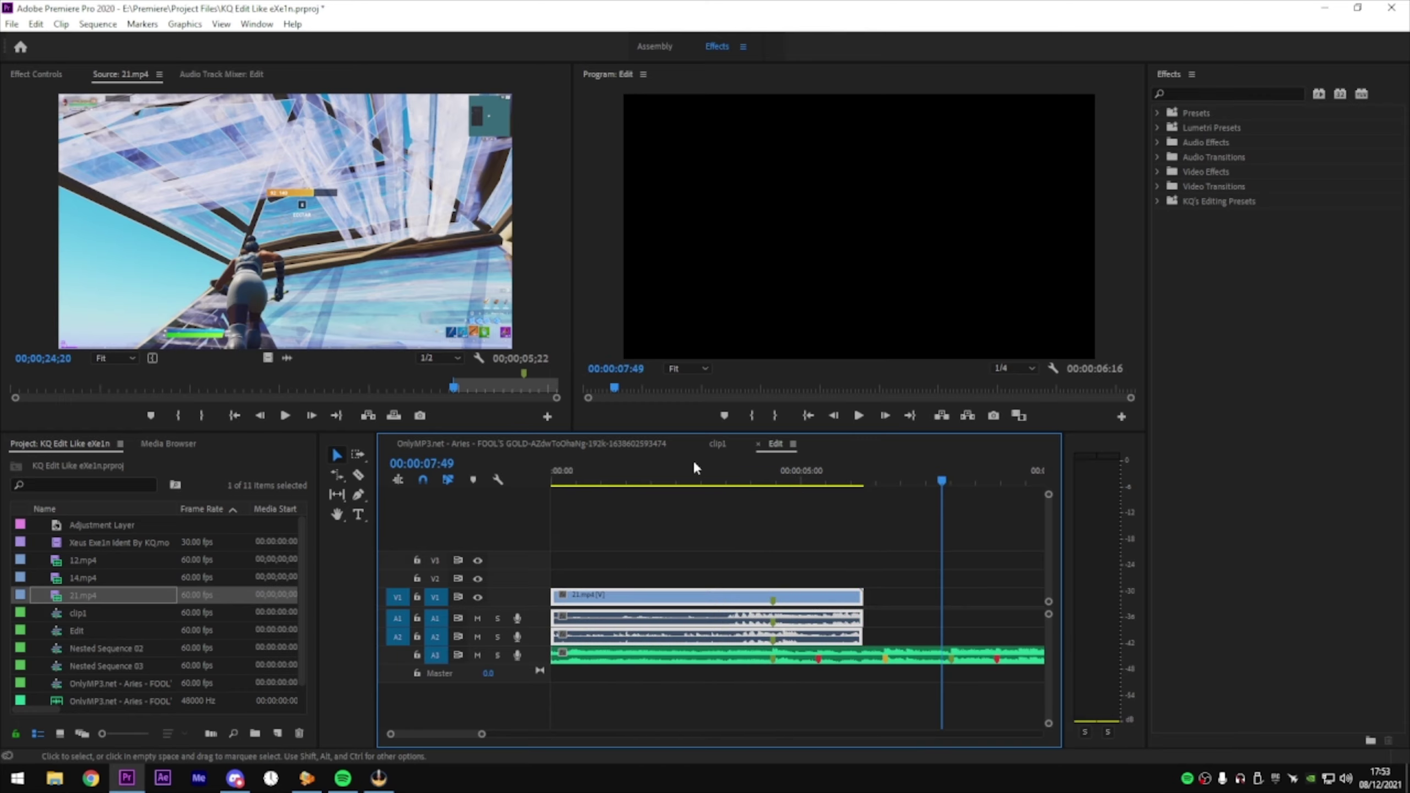
{"action": "left_click_drag", "start_coordinate": [697, 468], "coordinate": [472, 463]}
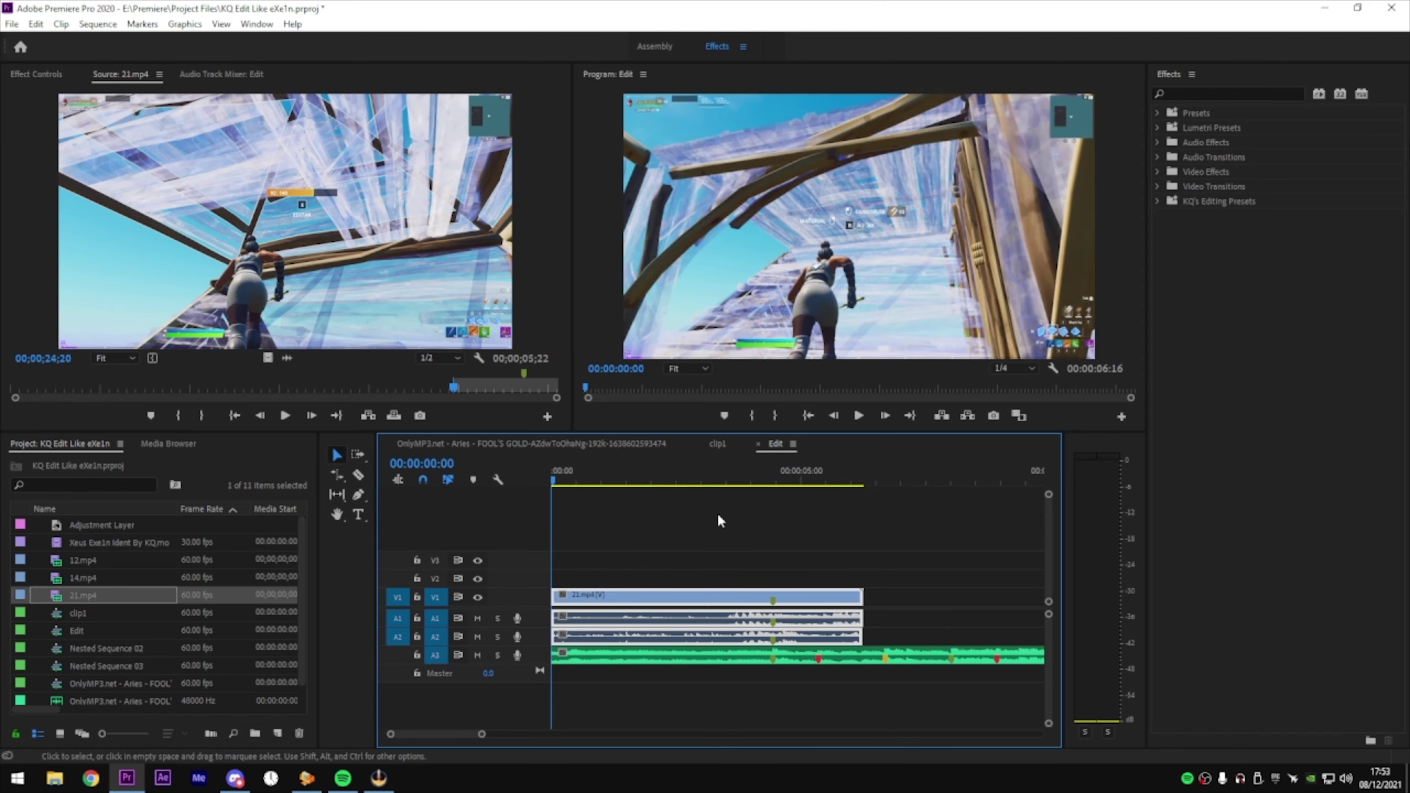
{"action": "left_click", "coordinate": [769, 471]}
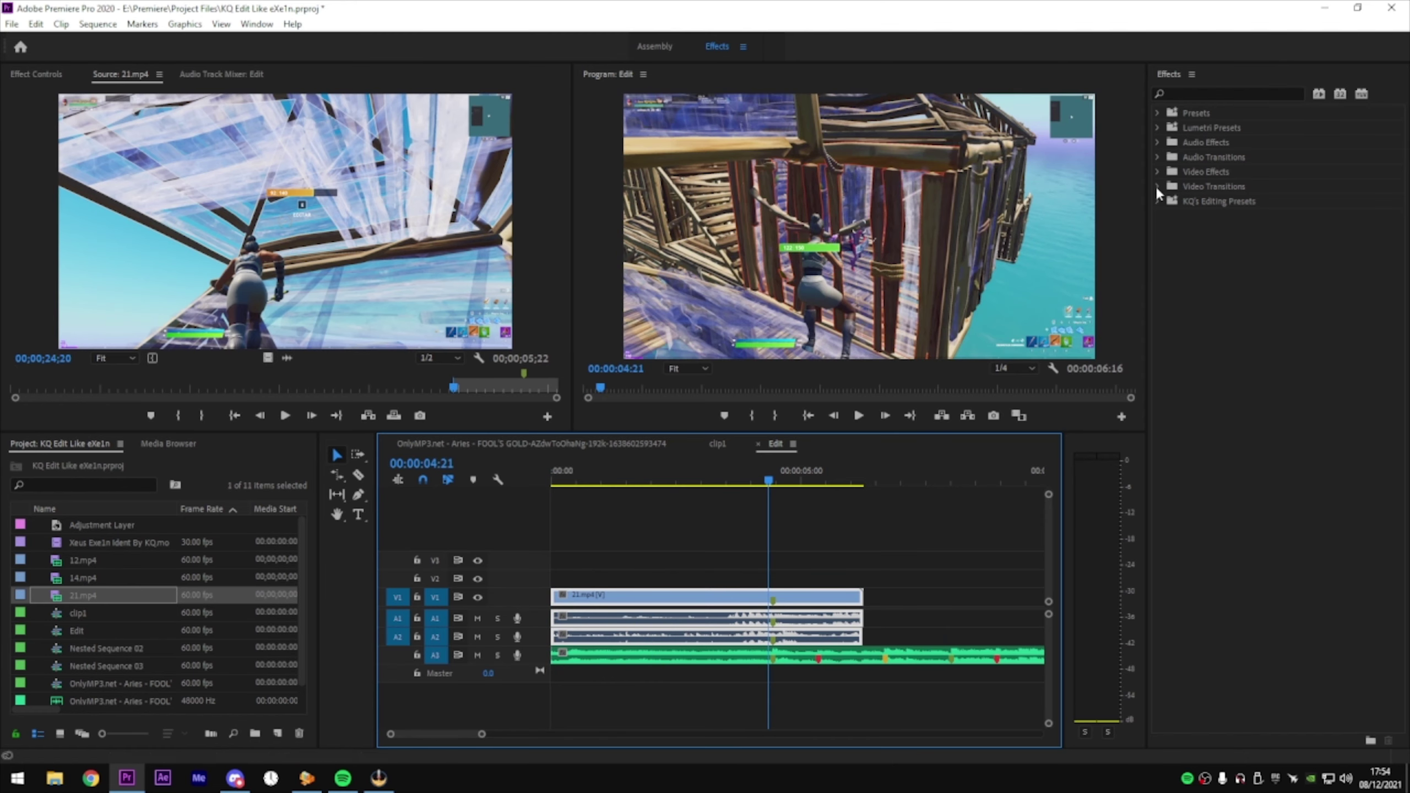
{"action": "left_click", "coordinate": [1159, 201]}
Start importing an effect presets file, then cancel the Import Presets dialog
{"action": "left_click", "coordinate": [1192, 74]}
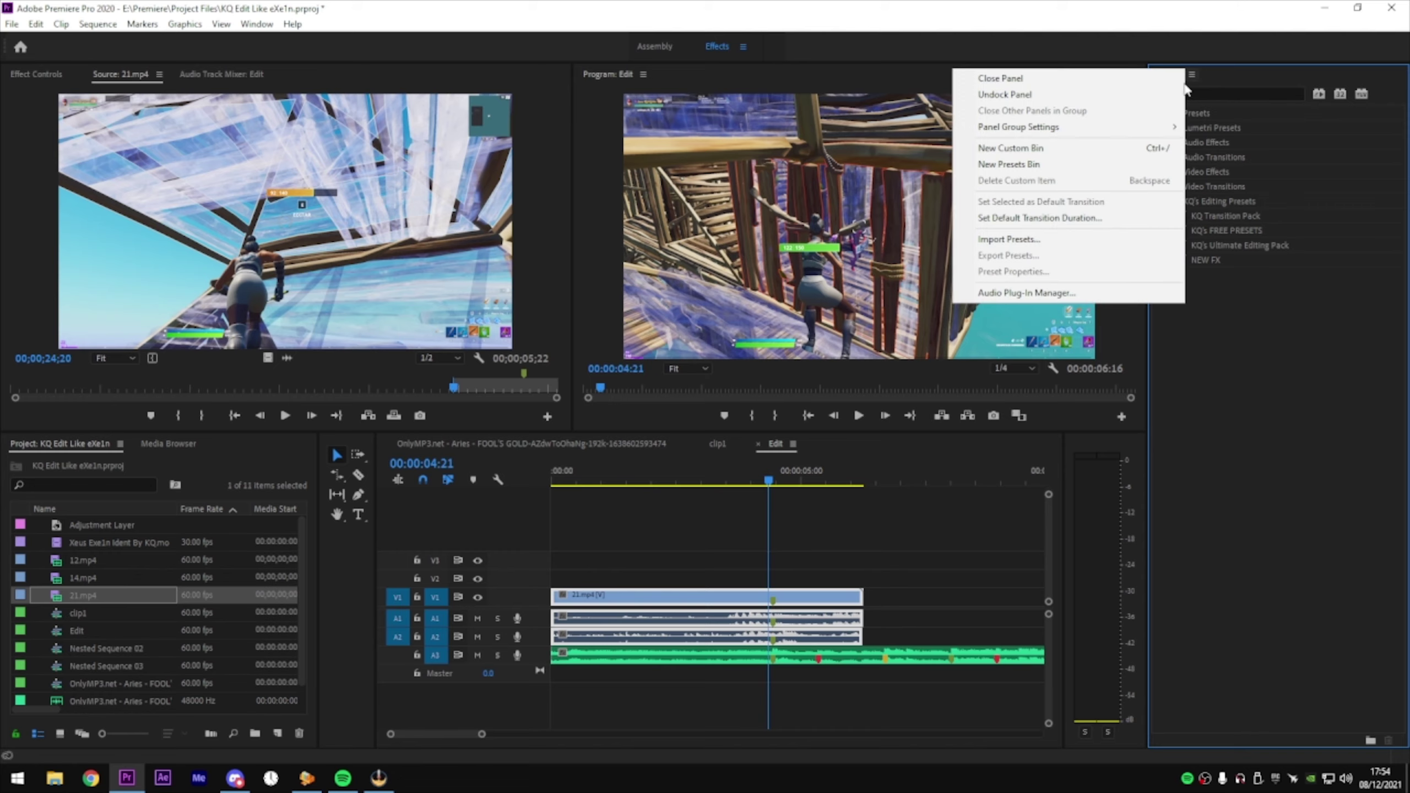
{"action": "left_click", "coordinate": [1105, 256]}
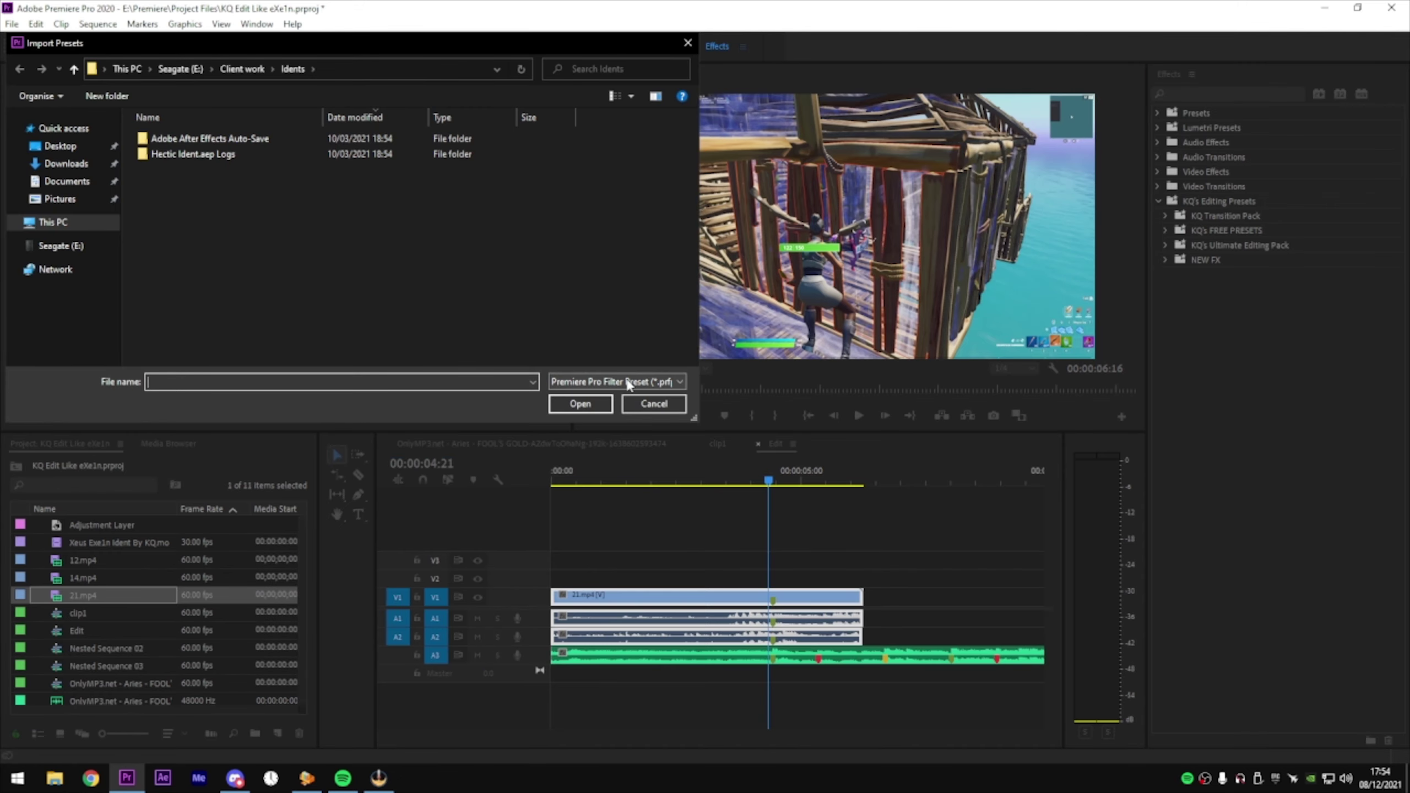
{"action": "left_click", "coordinate": [644, 402]}
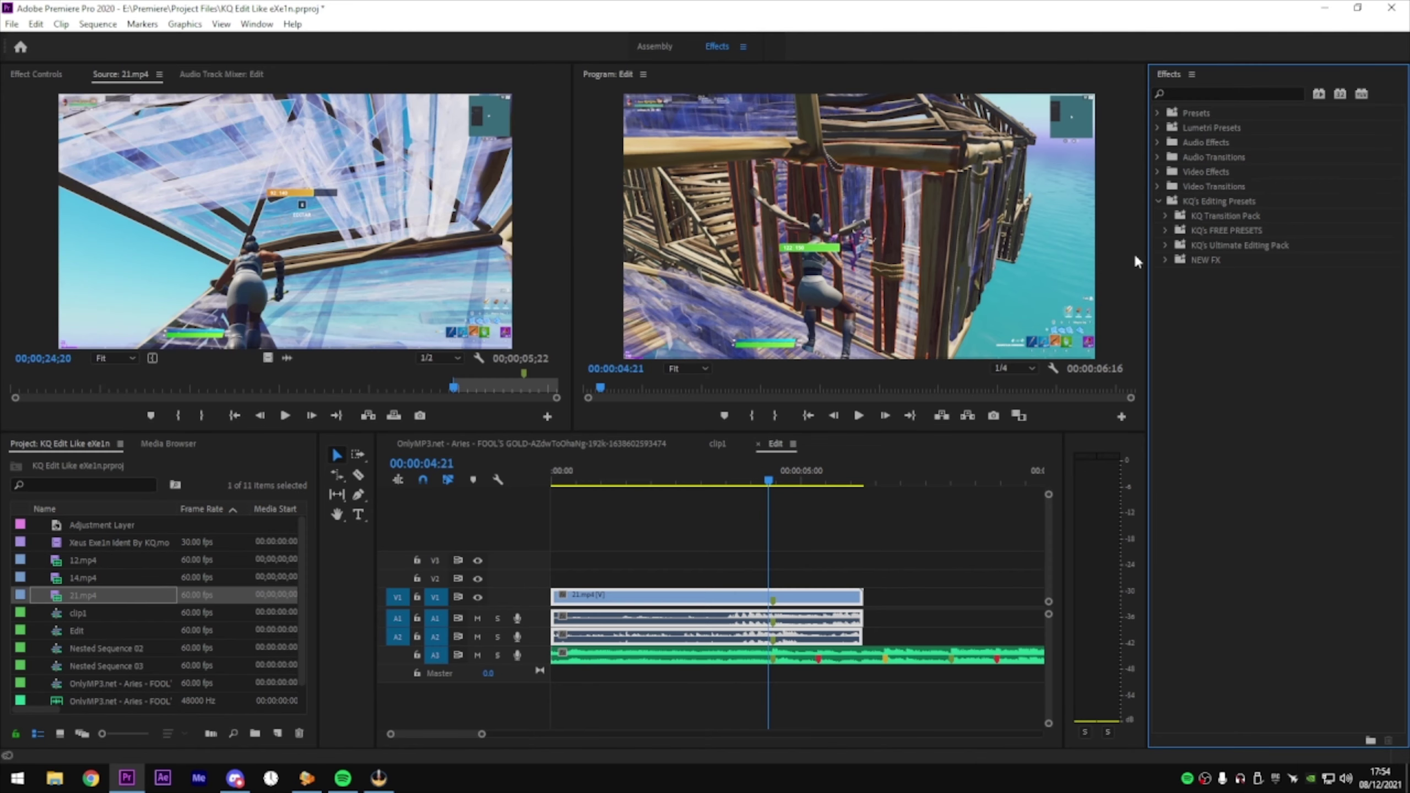
Expand KQ's FREE PRESETS > KQ's Tutorials > KQ's Exe1n Tutorial to reveal KQ's Exe1n Impact
{"action": "left_click", "coordinate": [1165, 230]}
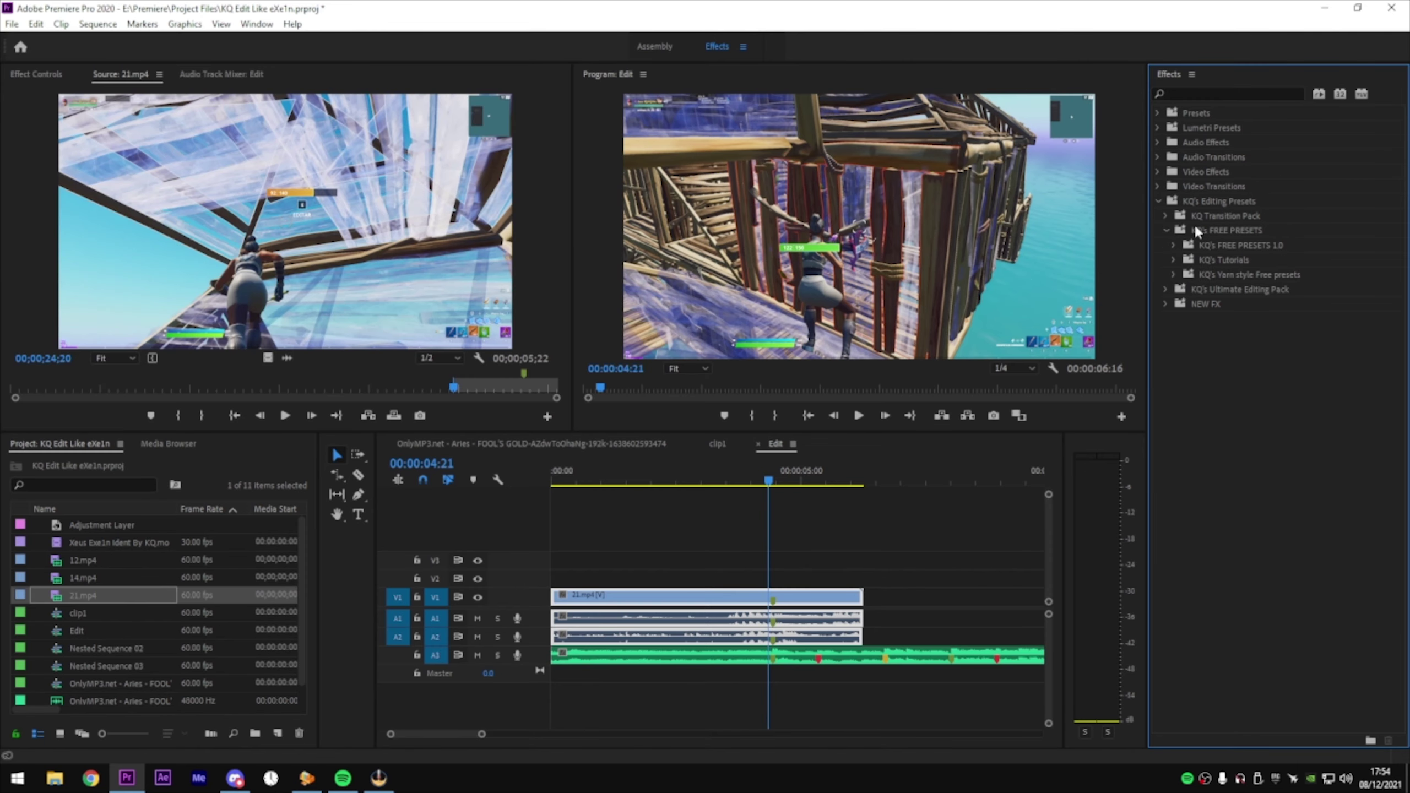
{"action": "left_click", "coordinate": [1201, 200]}
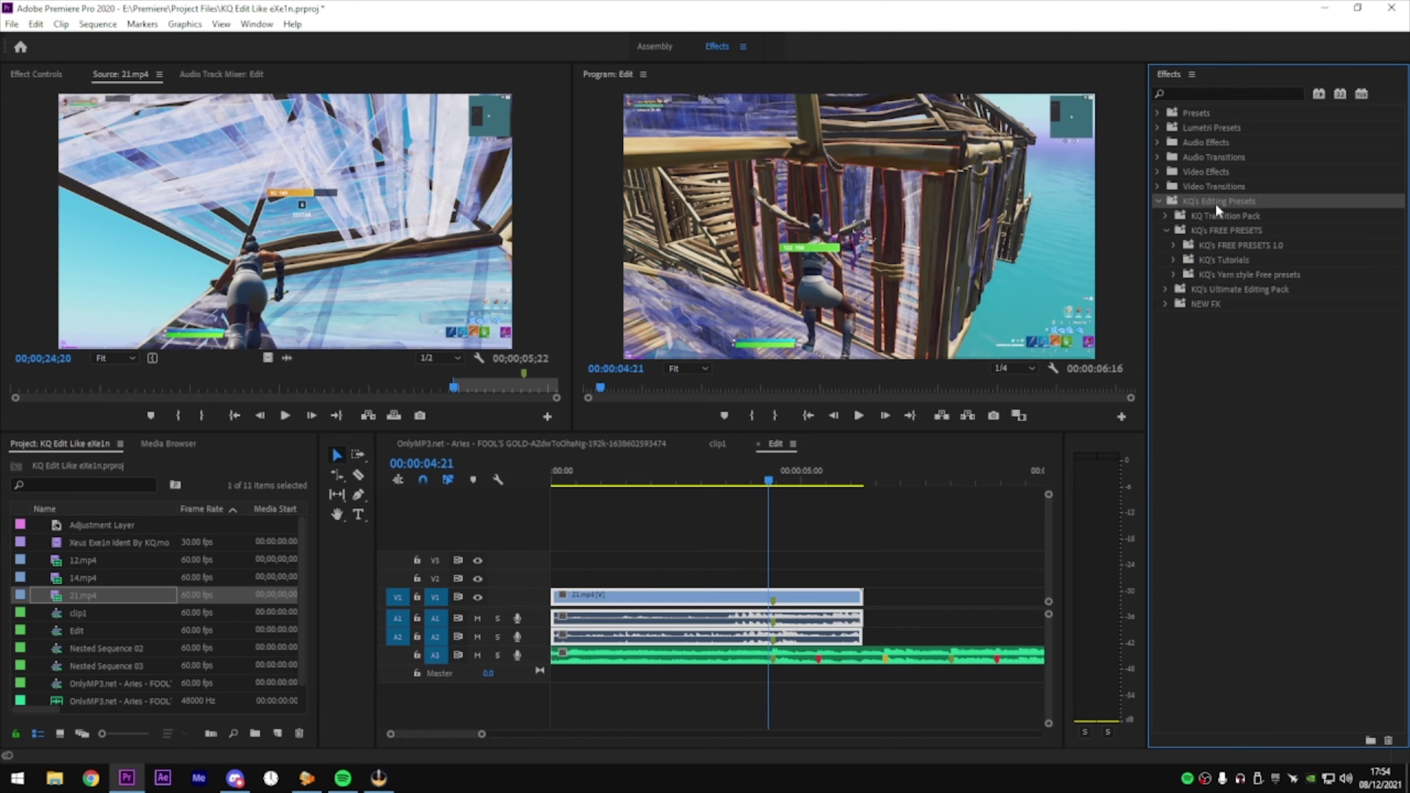
{"action": "left_click", "coordinate": [1173, 260]}
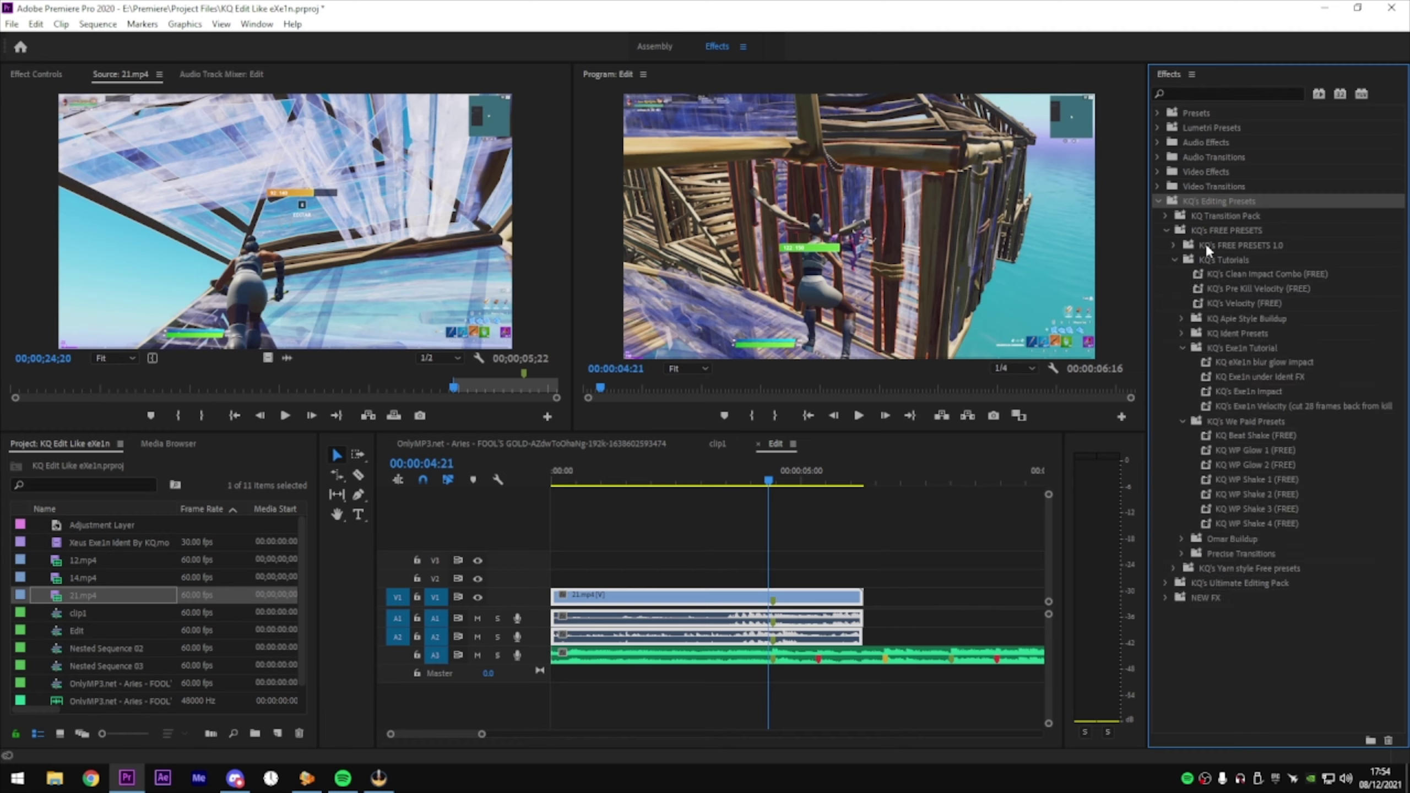
{"action": "left_click", "coordinate": [1179, 422]}
{"action": "left_click", "coordinate": [1233, 387]}
{"action": "left_click", "coordinate": [1241, 348]}
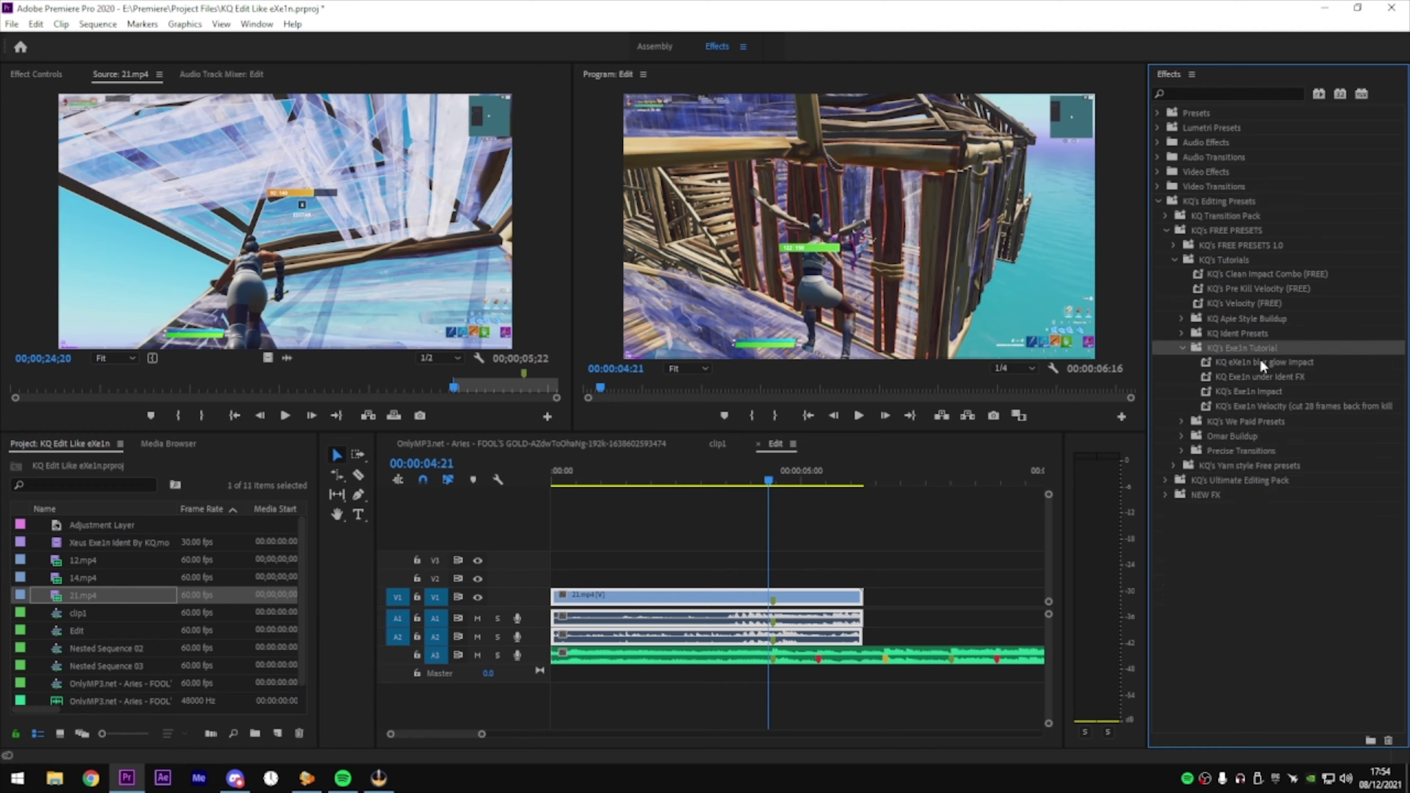
{"action": "left_click", "coordinate": [1273, 391]}
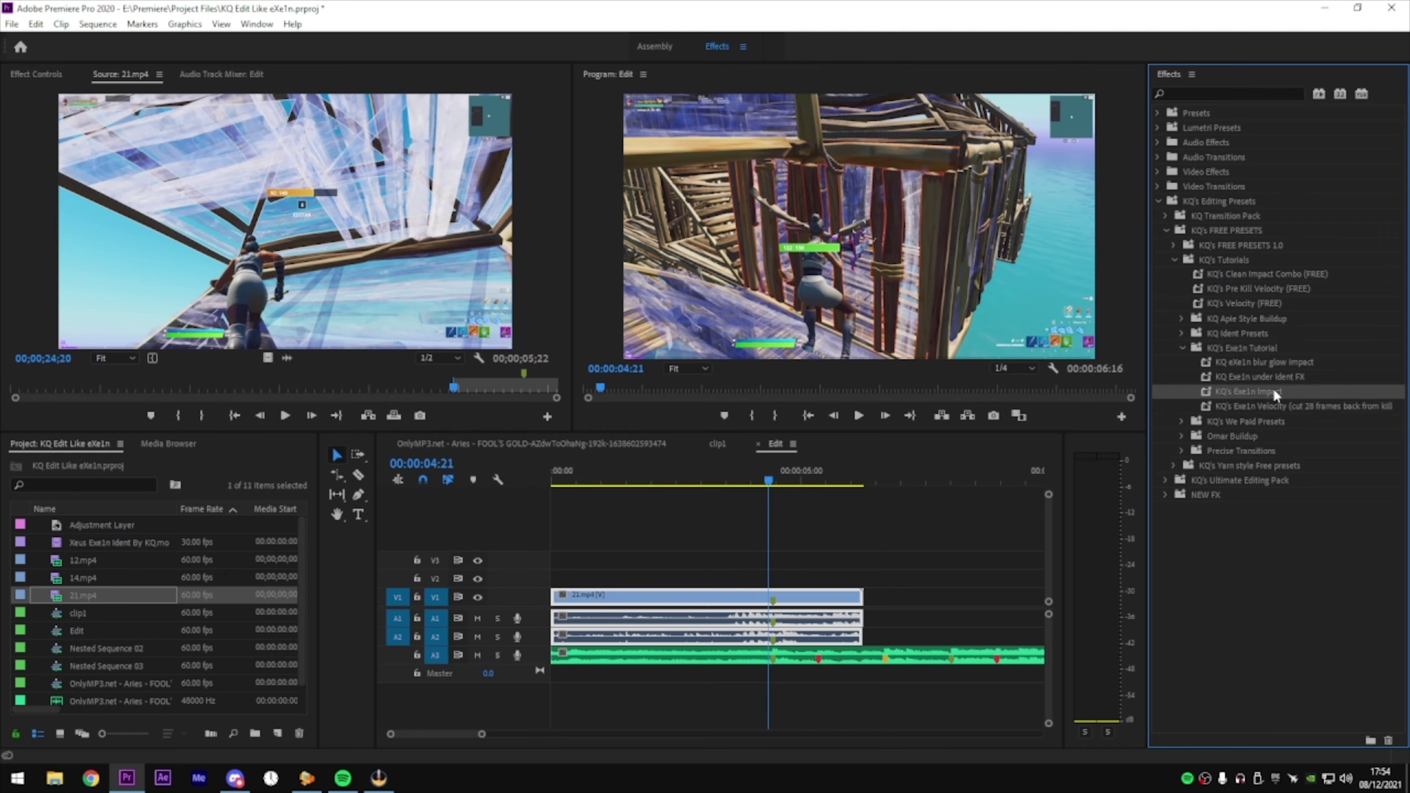
Apply KQ's Exe1n Velocity to 21.mp4 and shift its Twixtor Speed % keyframes later
{"action": "mouse_move", "coordinate": [1305, 406]}
{"action": "left_mouse_down"}
{"action": "mouse_move", "coordinate": [1269, 439]}
{"action": "mouse_move", "coordinate": [675, 614]}
{"action": "mouse_move", "coordinate": [731, 603]}
{"action": "left_mouse_up"}
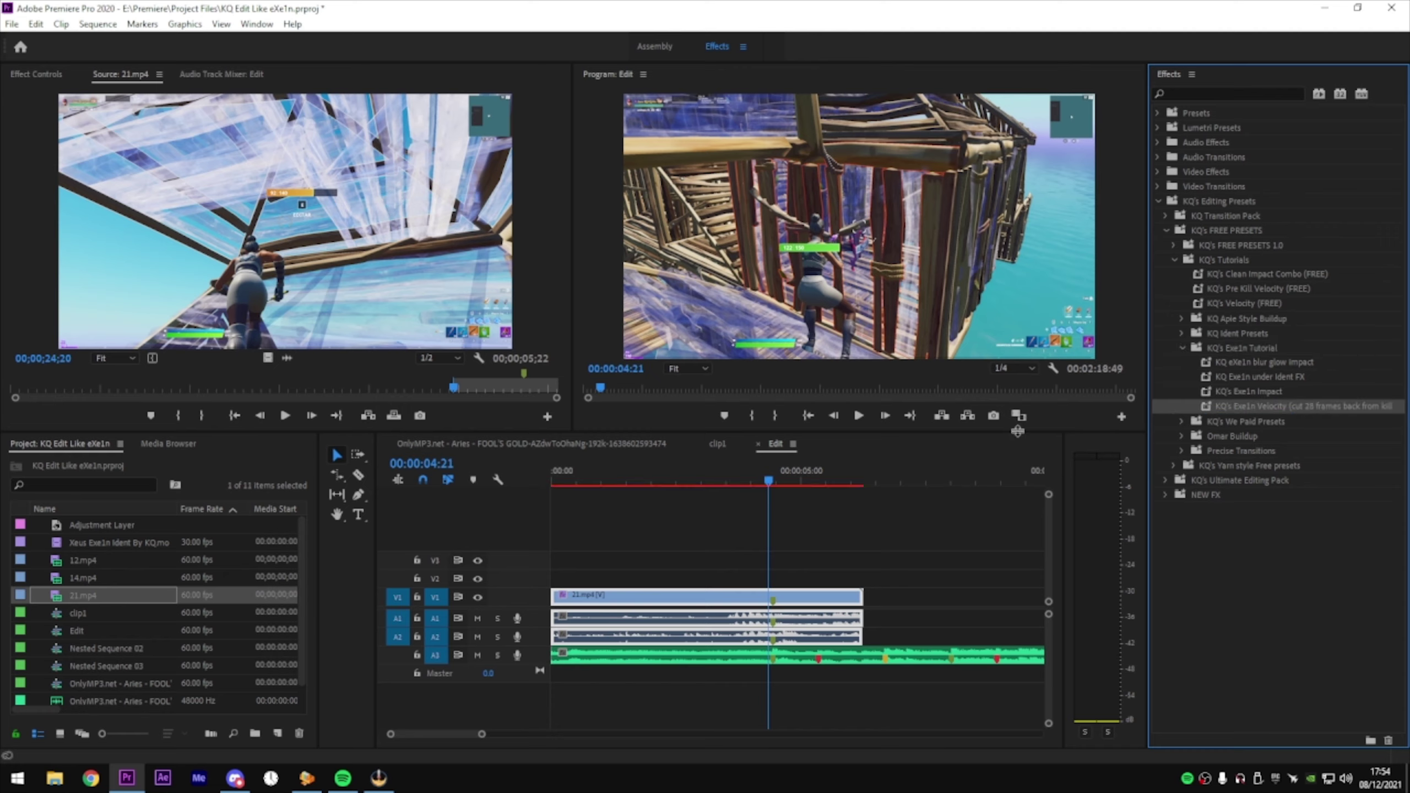
{"action": "left_click", "coordinate": [38, 75]}
{"action": "scroll", "coordinate": [465, 233], "scroll_direction": "down", "scroll_amount": 5}
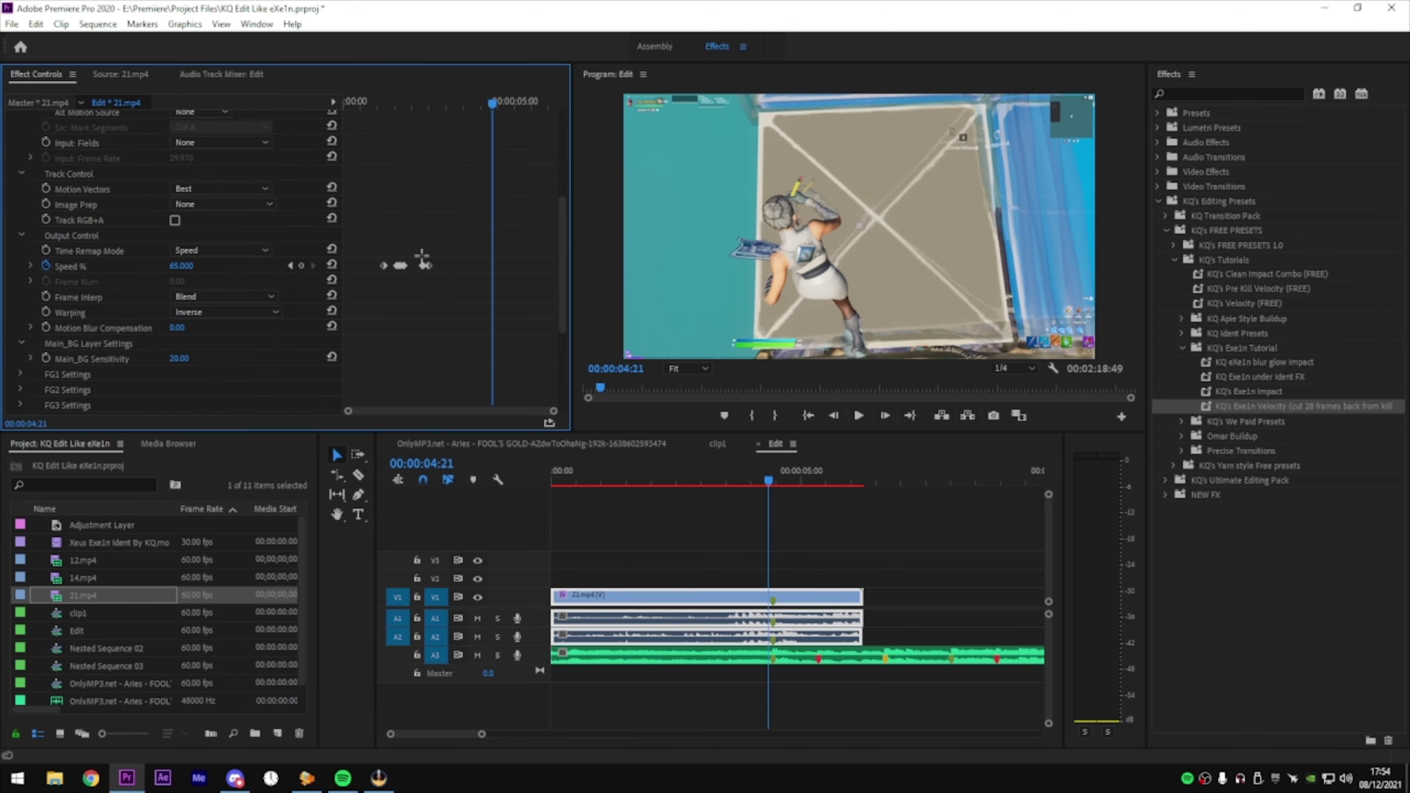
{"action": "left_click_drag", "start_coordinate": [482, 273], "coordinate": [336, 232]}
{"action": "mouse_move", "coordinate": [554, 412]}
{"action": "left_mouse_down"}
{"action": "mouse_move", "coordinate": [490, 409]}
{"action": "mouse_move", "coordinate": [577, 412]}
{"action": "left_mouse_up"}
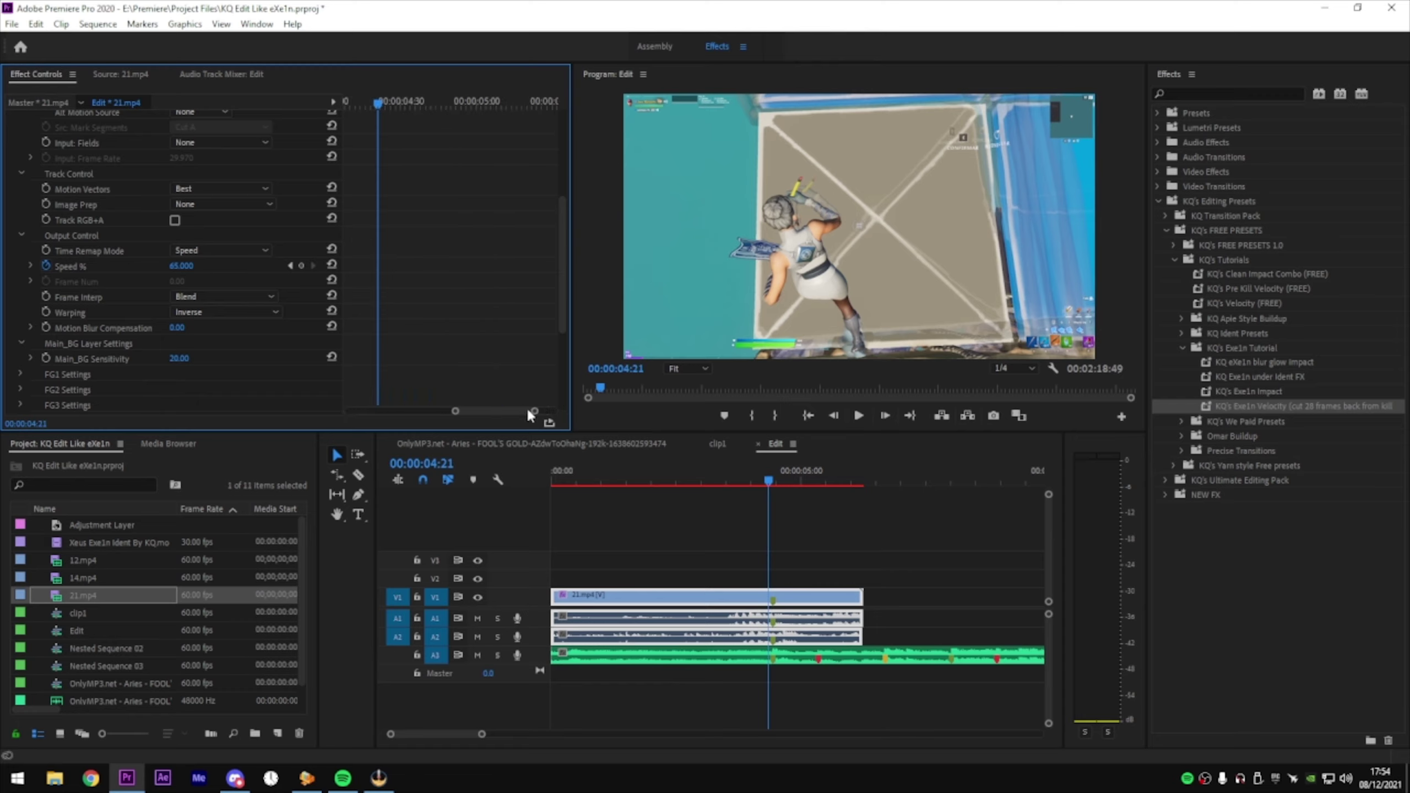
{"action": "left_click_drag", "start_coordinate": [352, 264], "coordinate": [488, 267]}
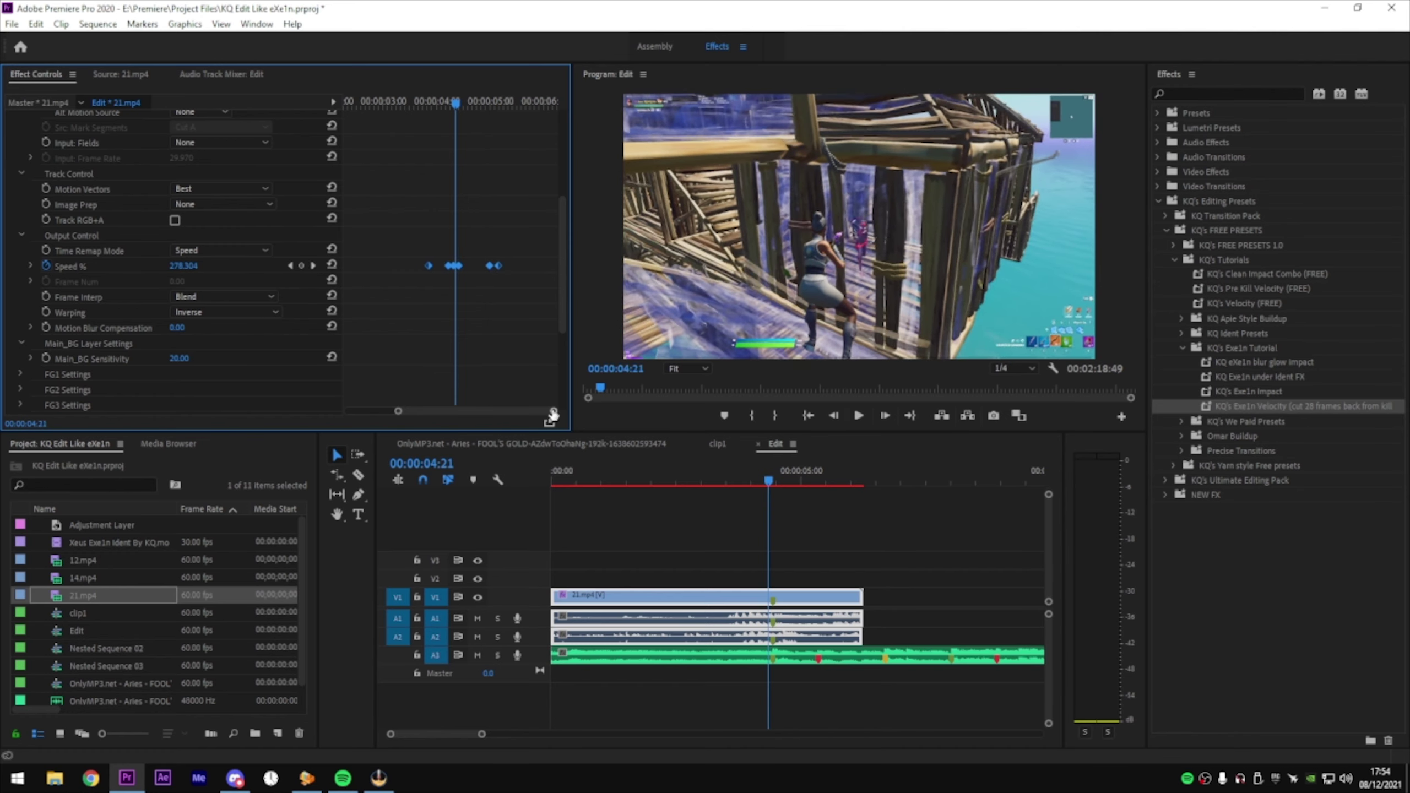
{"action": "left_click_drag", "start_coordinate": [554, 411], "coordinate": [515, 411]}
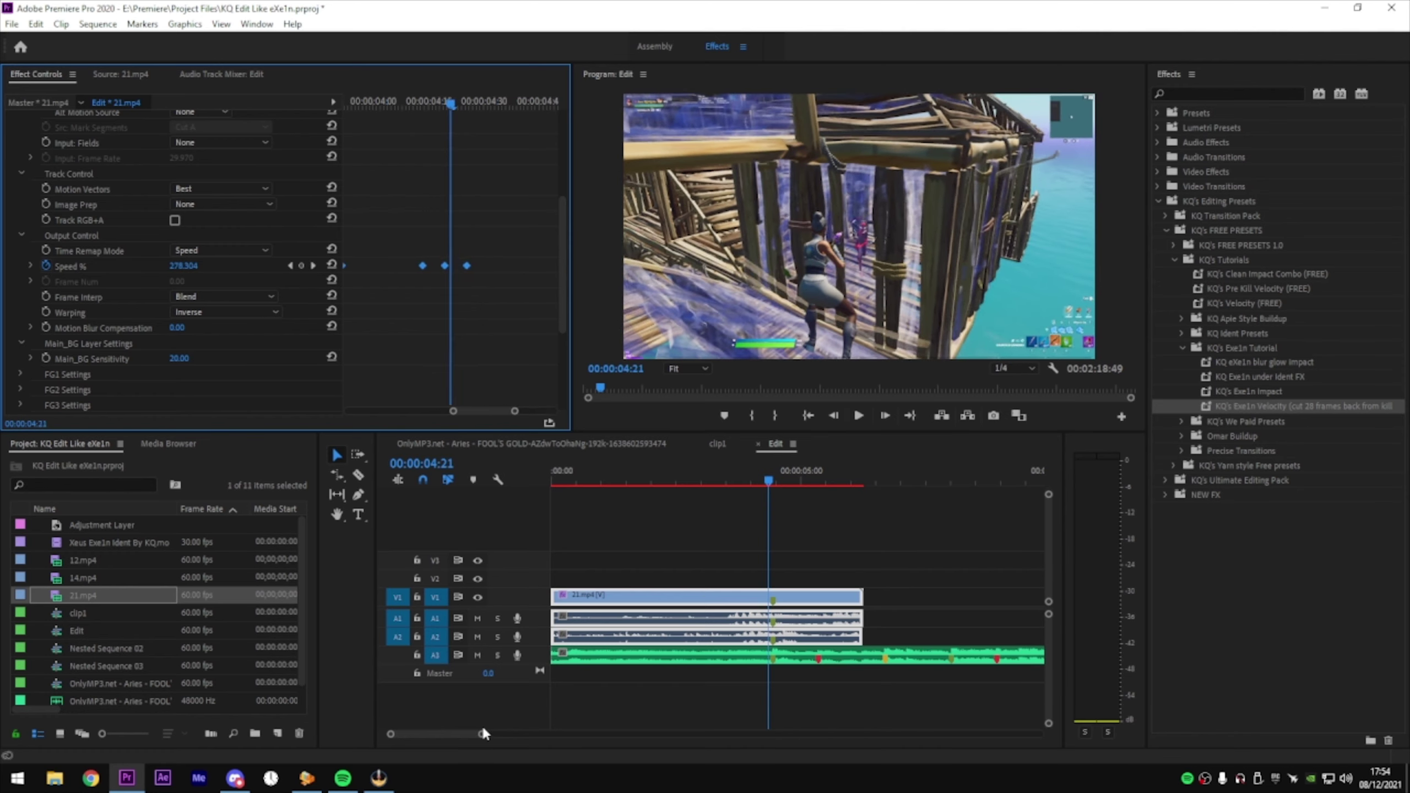
Fine-tune the Speed % keyframe so the slowdown lands around 04:26–04:27
{"action": "left_click_drag", "start_coordinate": [482, 734], "coordinate": [456, 734]}
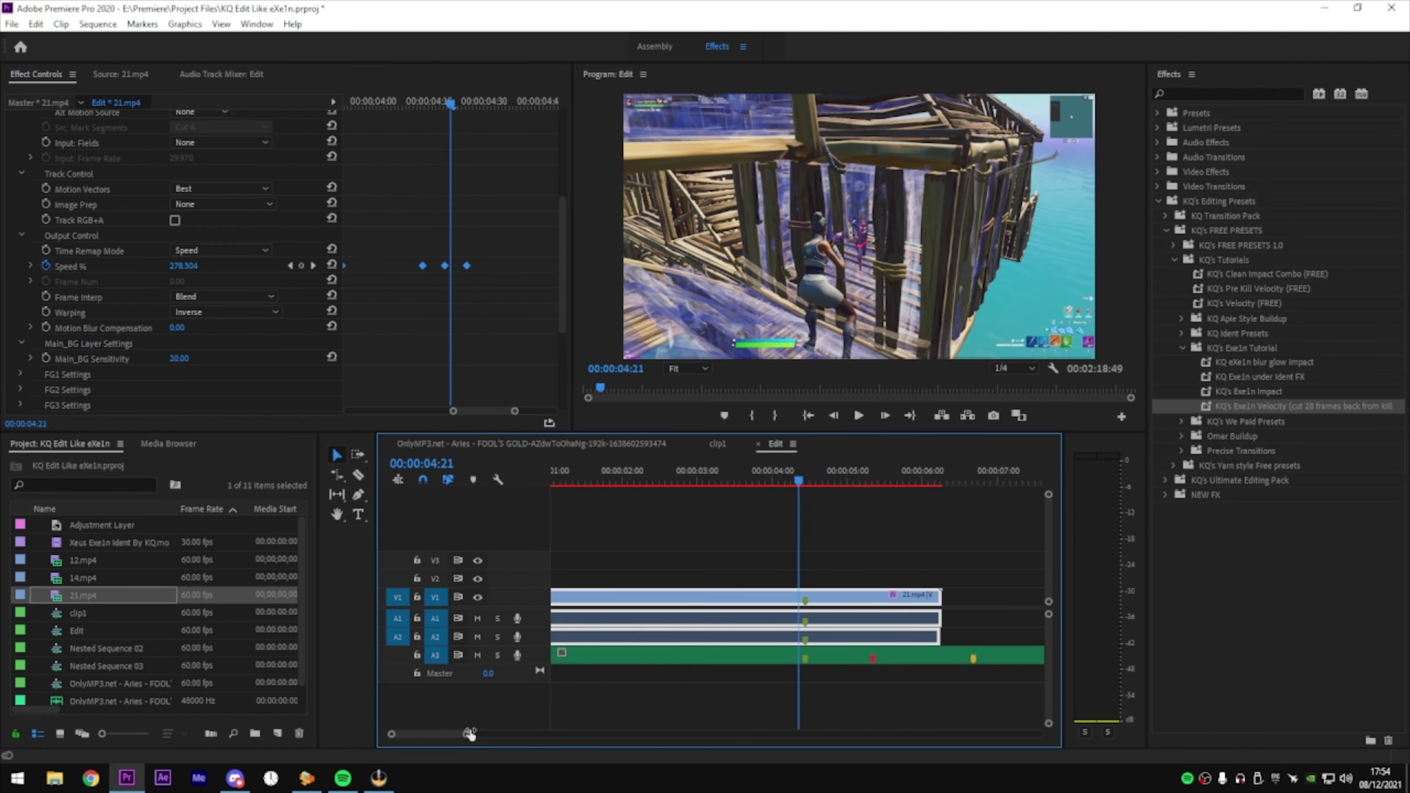
{"action": "left_click", "coordinate": [804, 471]}
{"action": "left_click_drag", "start_coordinate": [800, 482], "coordinate": [810, 483]}
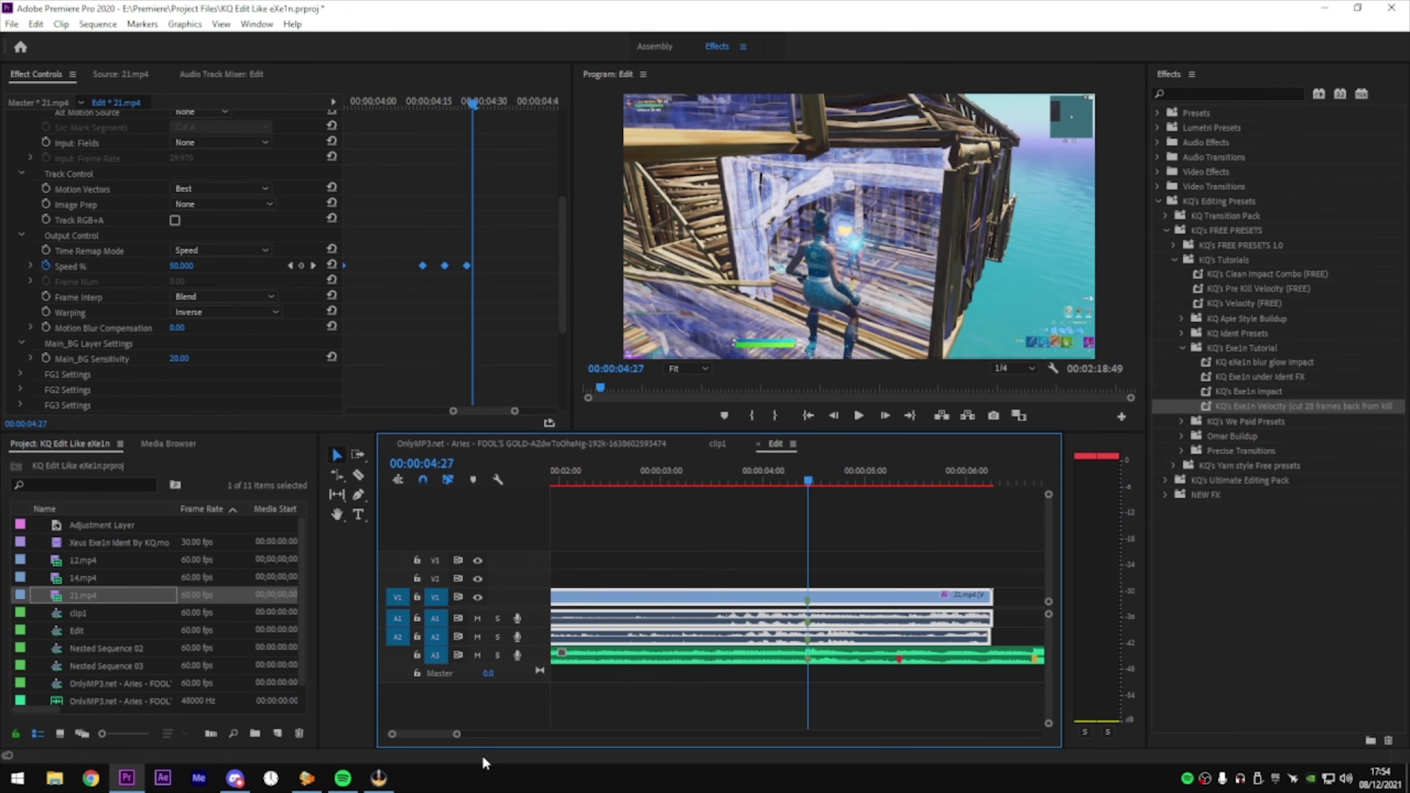
{"action": "left_click_drag", "start_coordinate": [457, 736], "coordinate": [425, 733]}
{"action": "key", "text": "Left"}
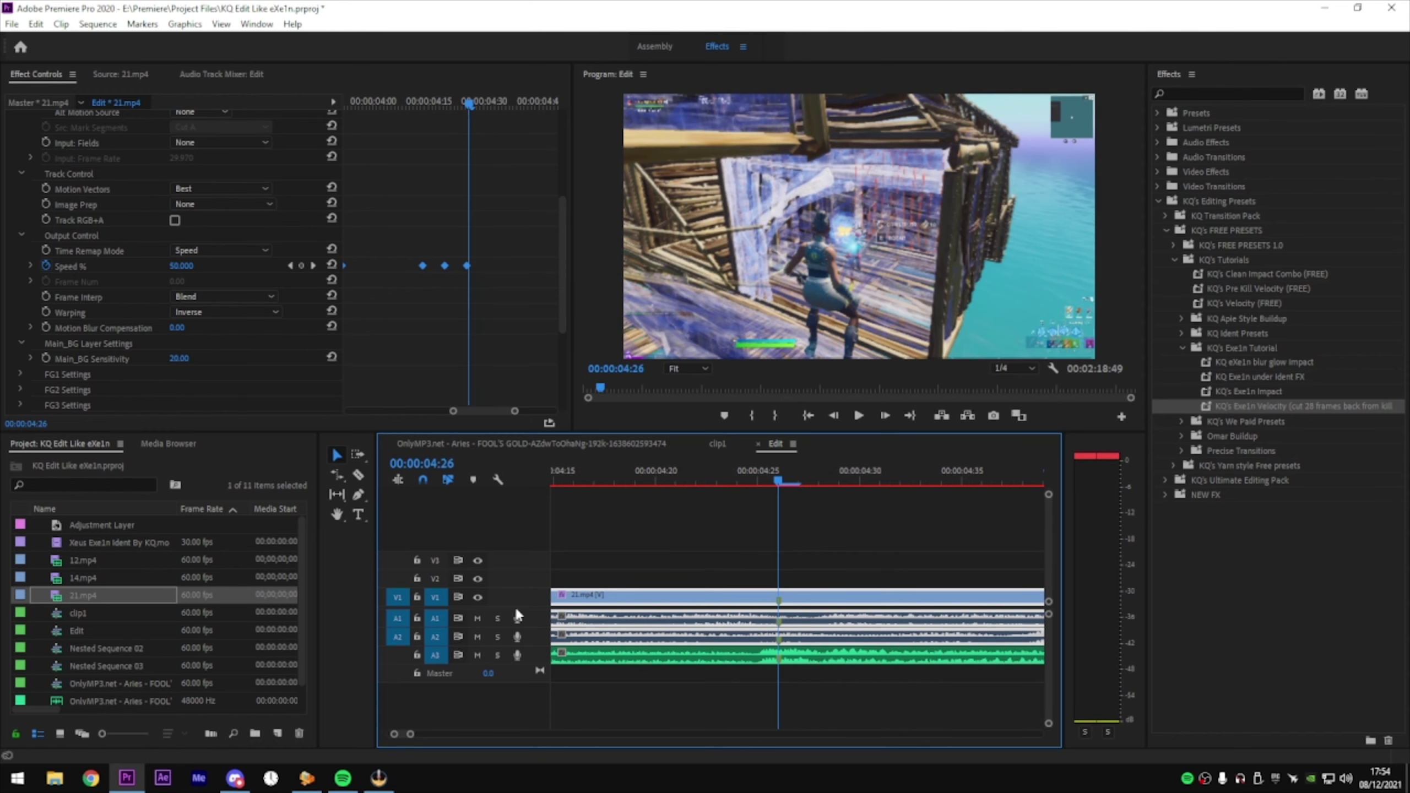
{"action": "left_click_drag", "start_coordinate": [449, 269], "coordinate": [471, 269]}
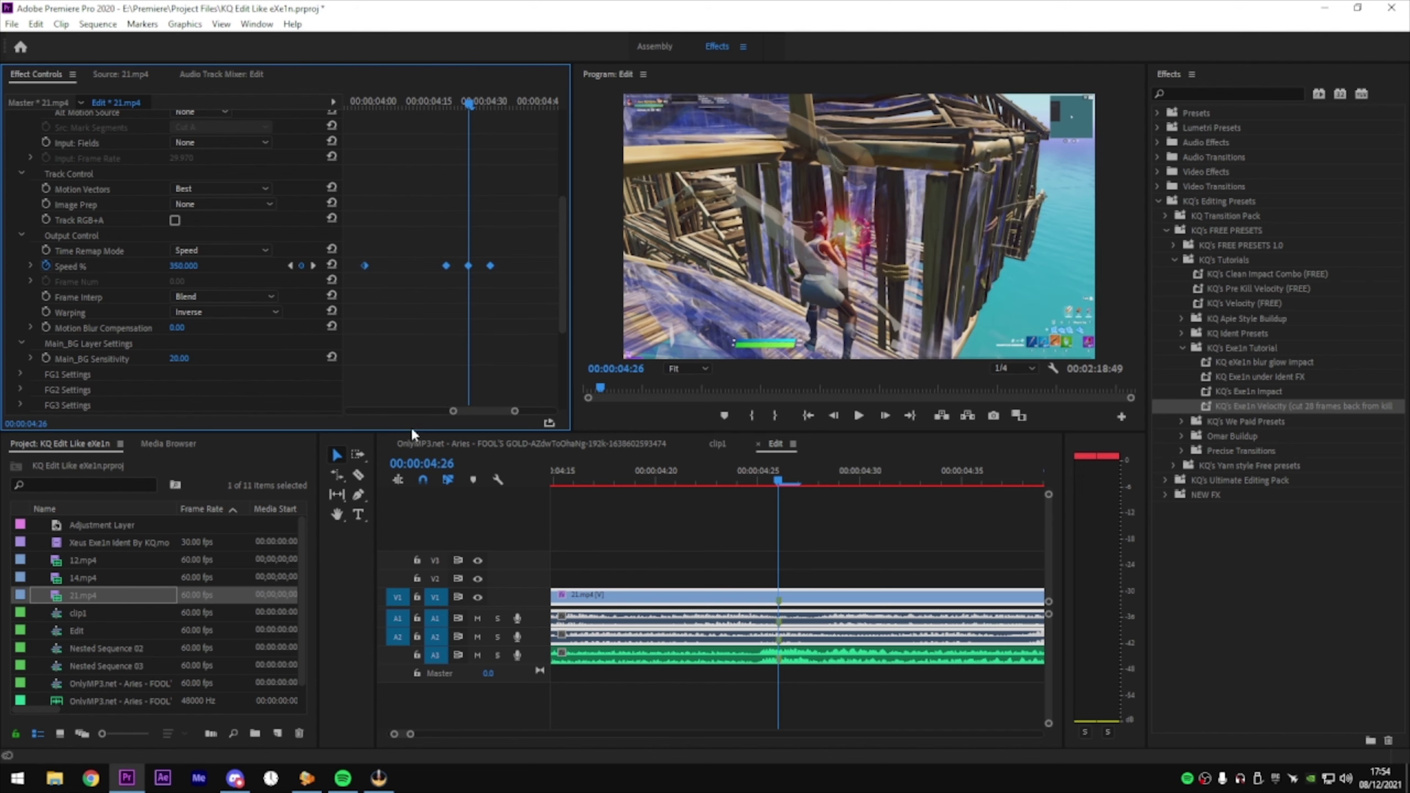
{"action": "left_click_drag", "start_coordinate": [453, 411], "coordinate": [378, 411]}
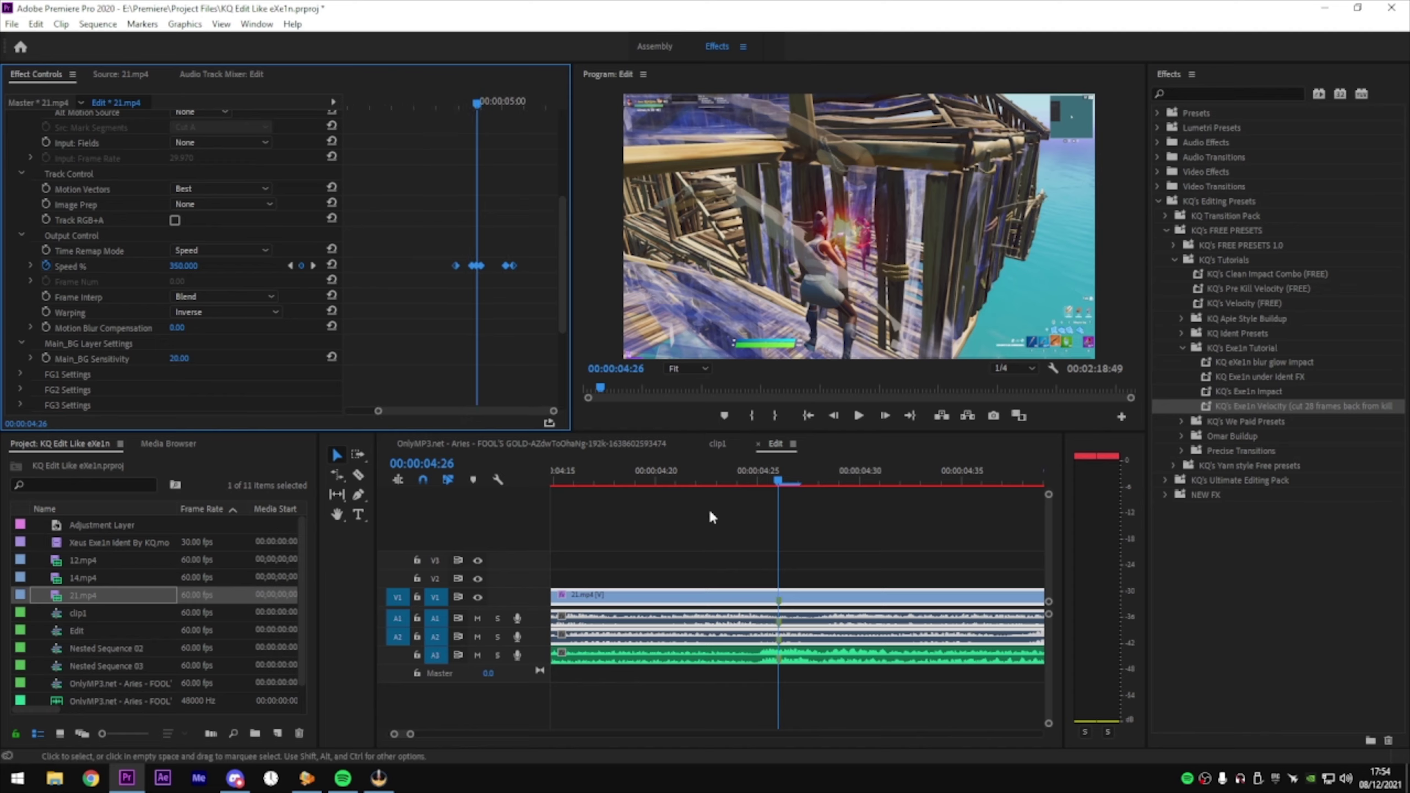
Play back the speed ramp from about 04:00, then select 21.mp4 on V1
{"action": "left_click", "coordinate": [749, 472]}
{"action": "left_click_drag", "start_coordinate": [748, 468], "coordinate": [697, 471]}
{"action": "left_click_drag", "start_coordinate": [411, 734], "coordinate": [473, 733]}
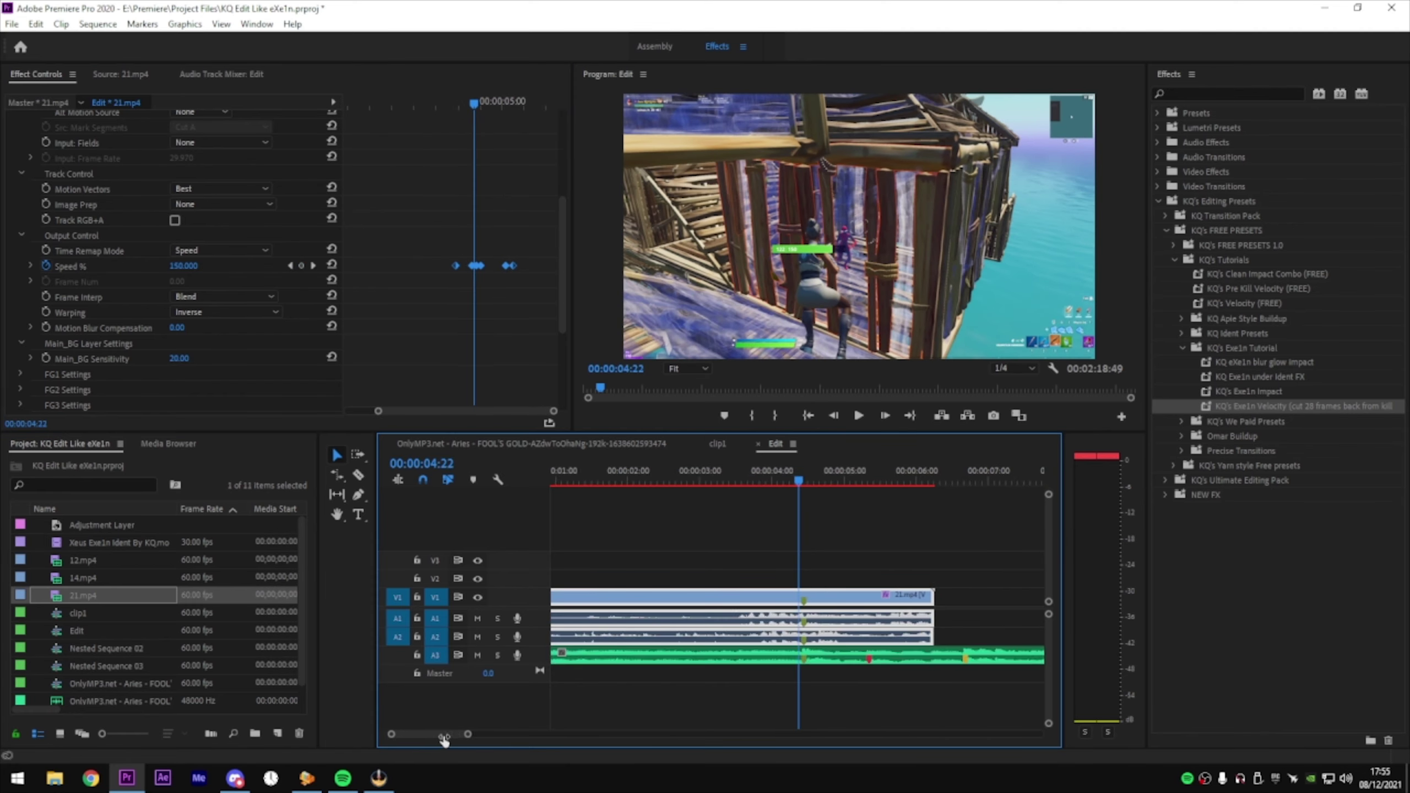
{"action": "left_click", "coordinate": [814, 499]}
{"action": "left_click", "coordinate": [769, 478]}
{"action": "key", "text": "space"}
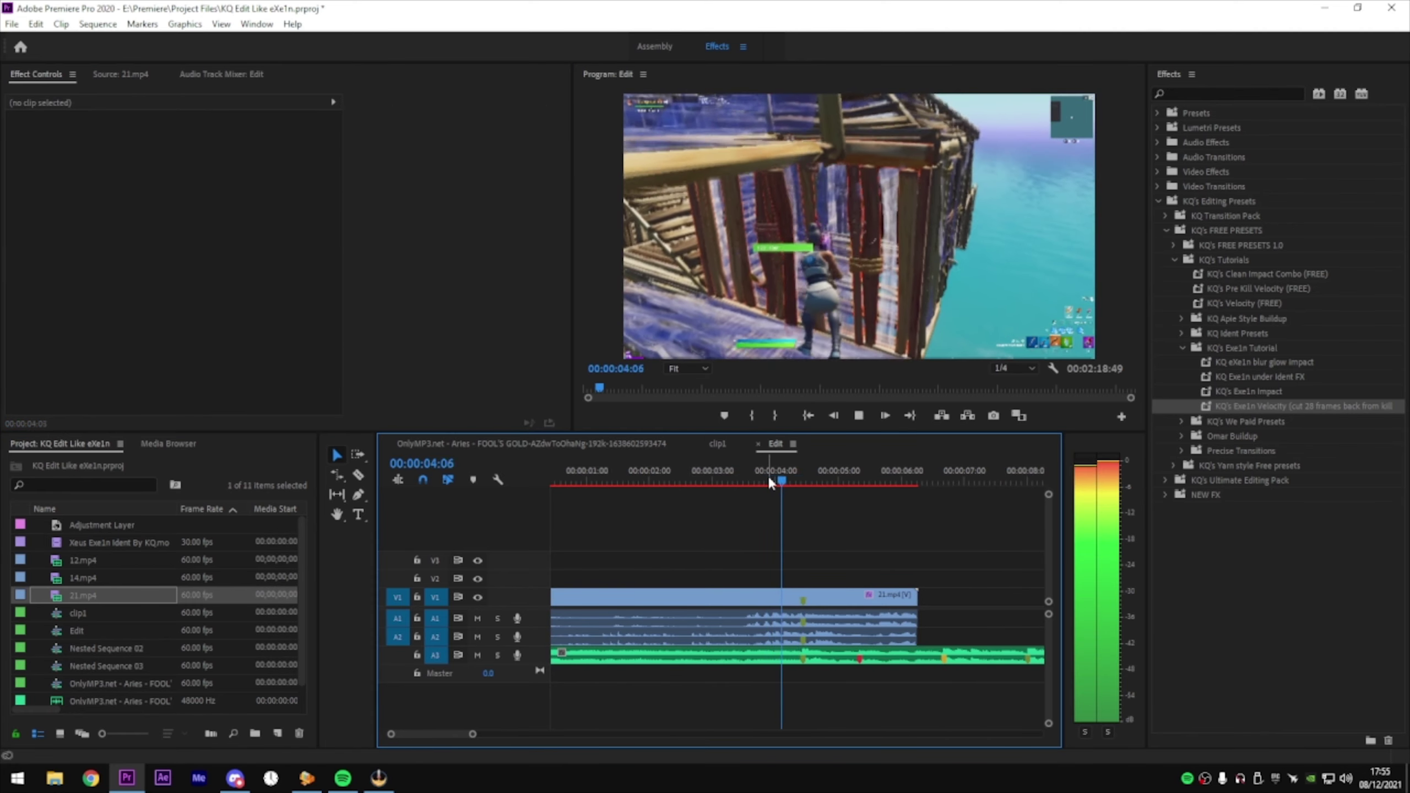
{"action": "key", "text": "space"}
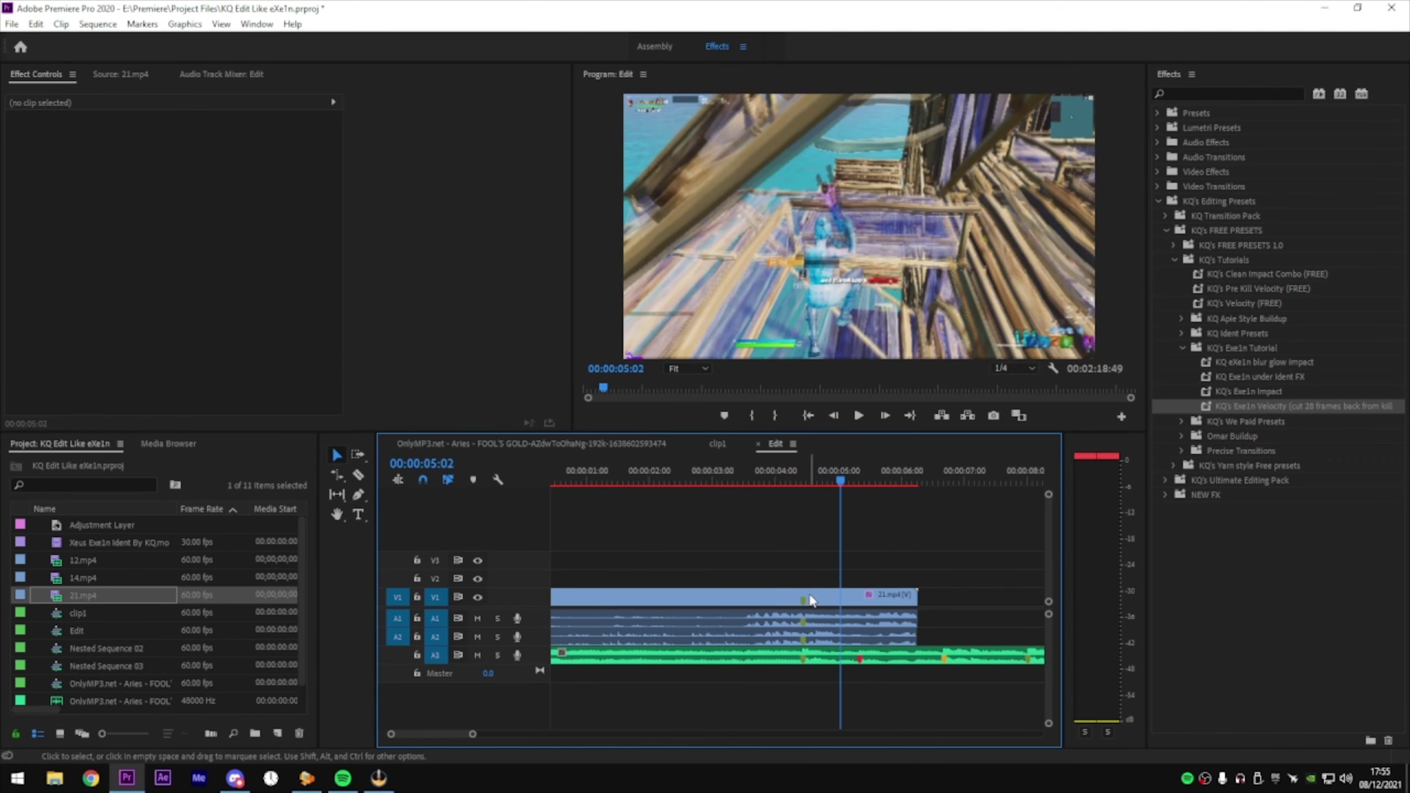
{"action": "left_click", "coordinate": [842, 584]}
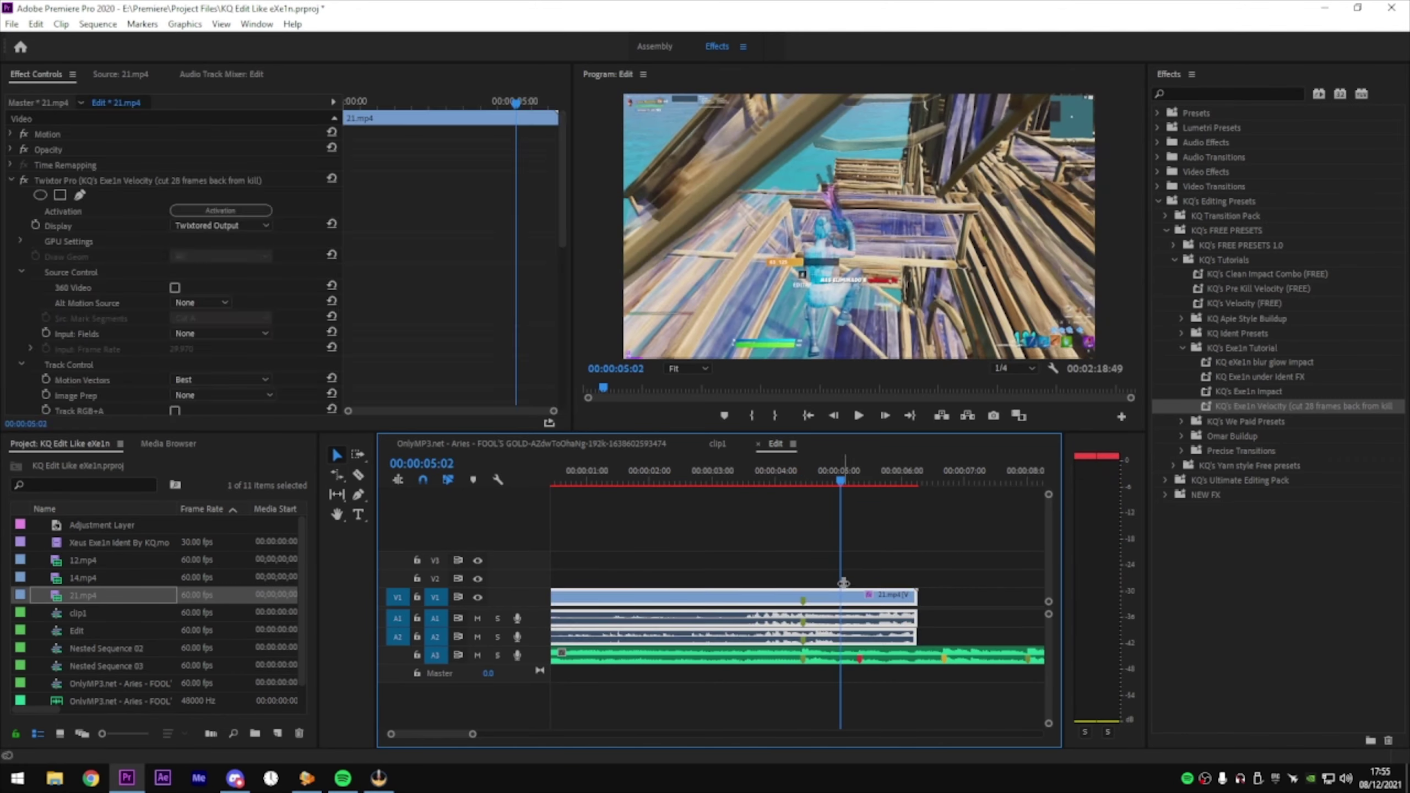
Nest 21.mp4 into a sequence named 'clip' and scrub through it
{"action": "right_click", "coordinate": [864, 605]}
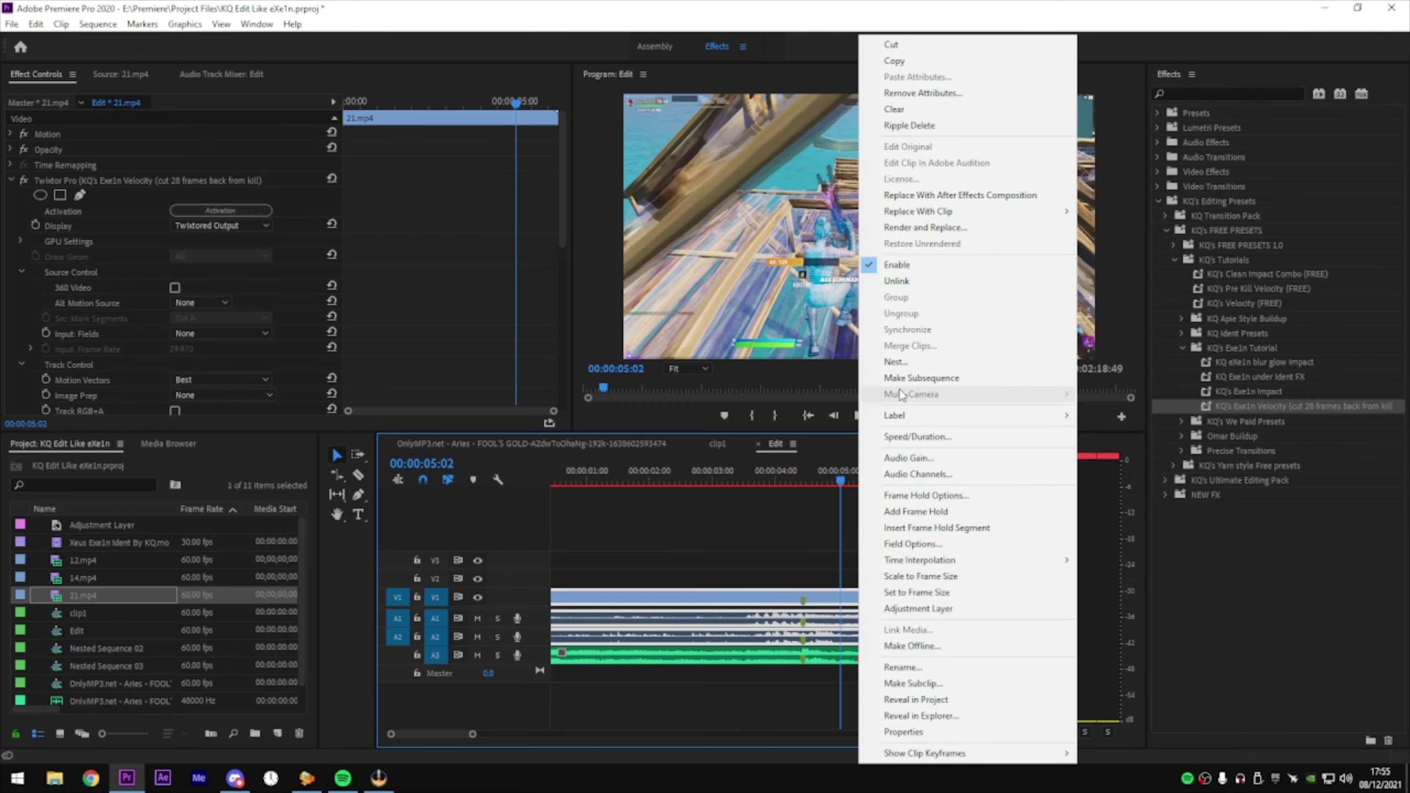
{"action": "left_click", "coordinate": [900, 364]}
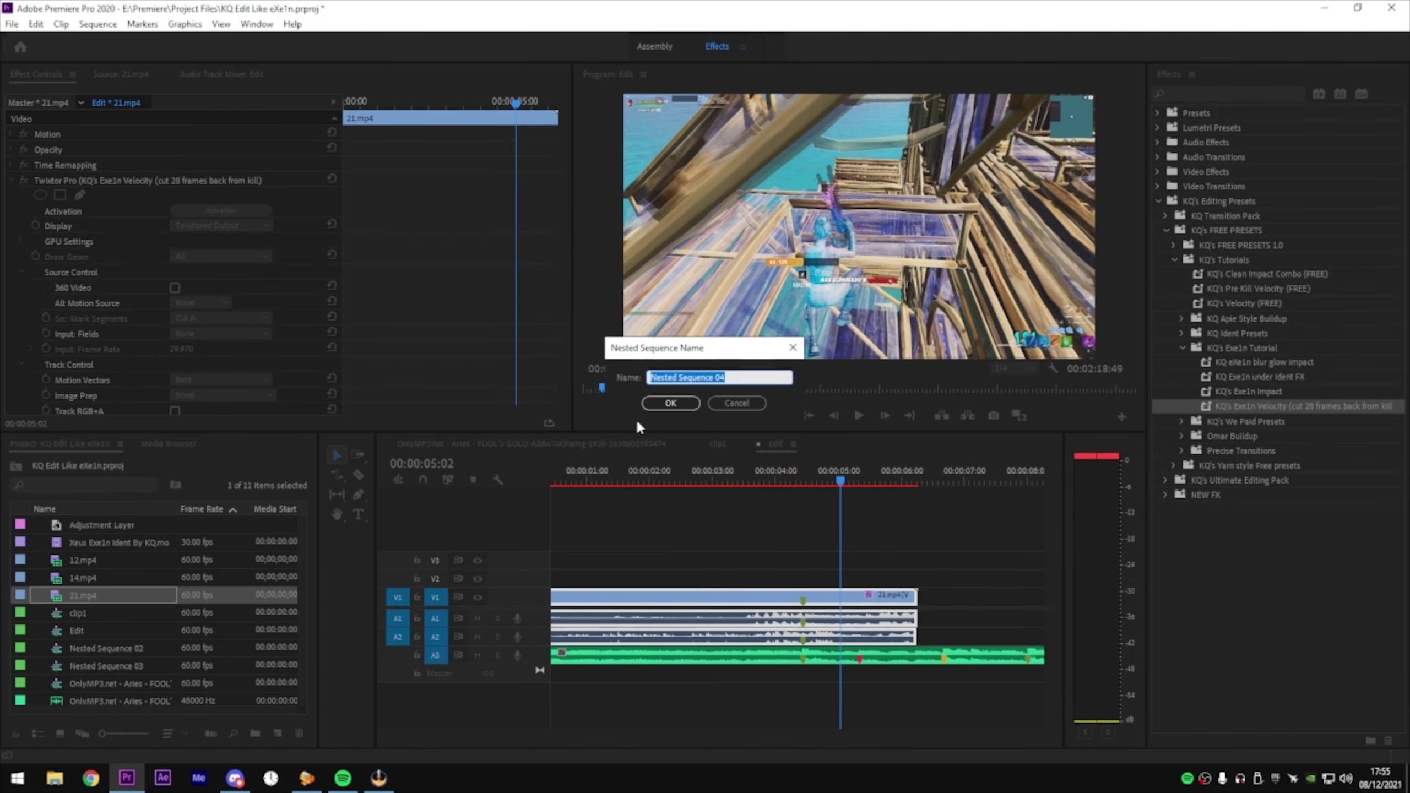
{"action": "type", "text": "clip"}
{"action": "key", "text": "Return"}
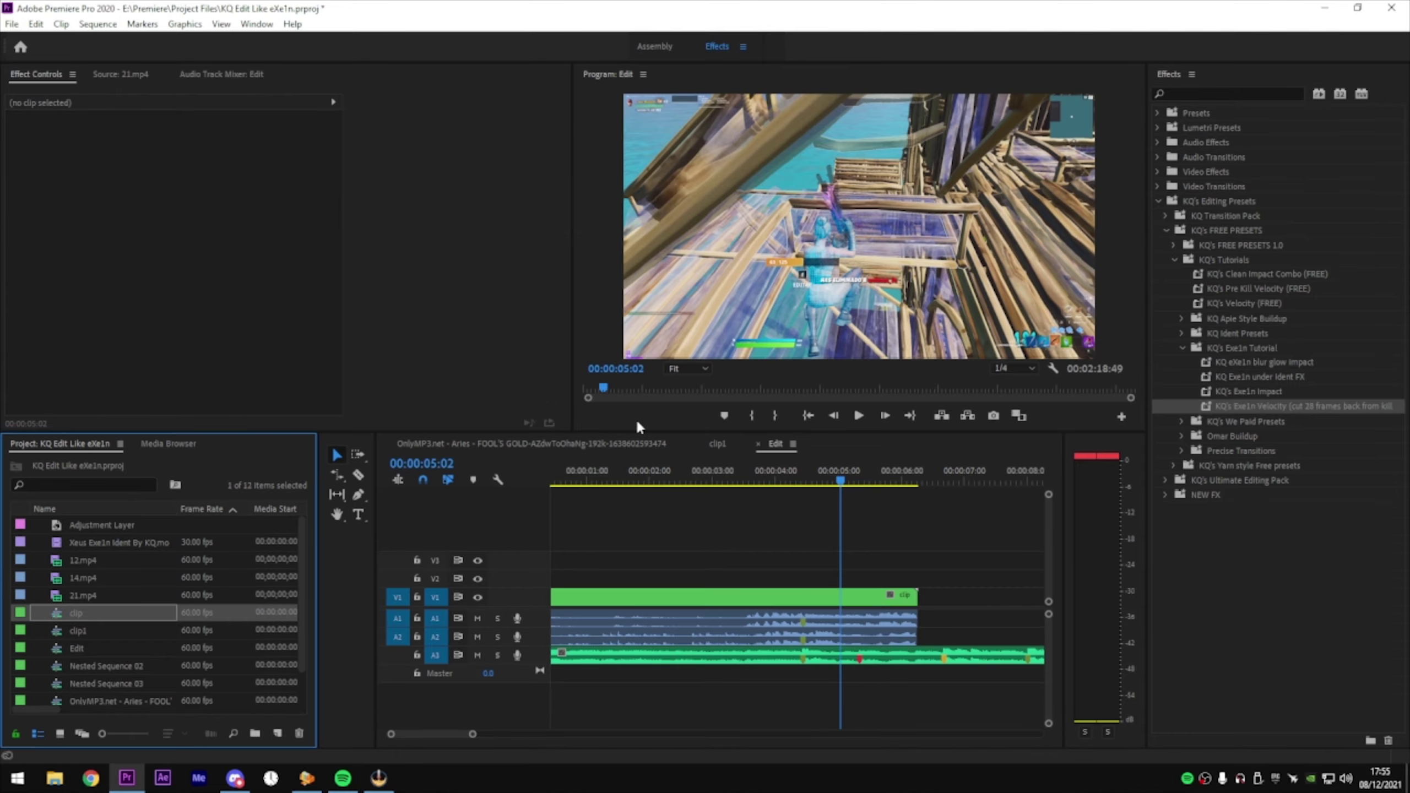
{"action": "left_click_drag", "start_coordinate": [744, 484], "coordinate": [895, 484]}
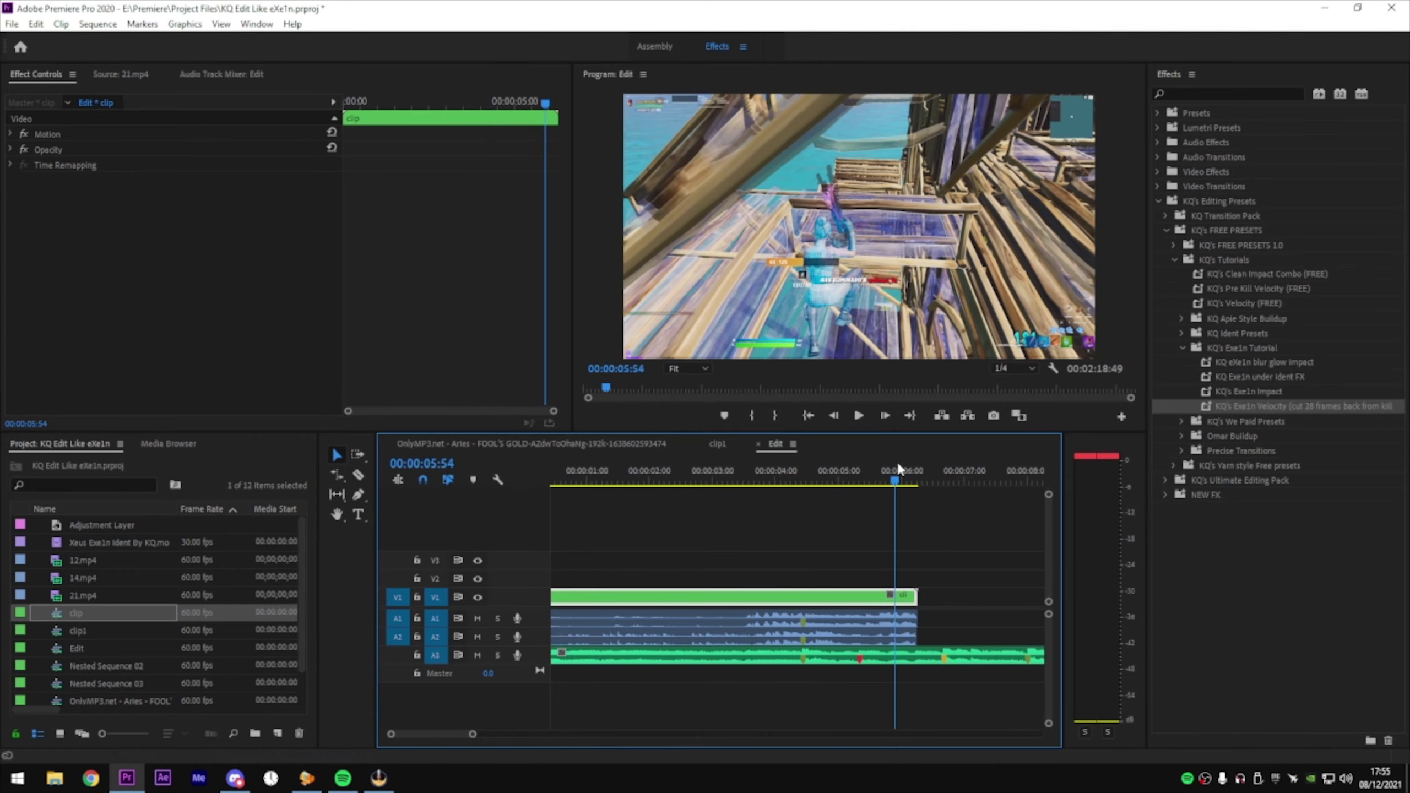
{"action": "left_click", "coordinate": [921, 477]}
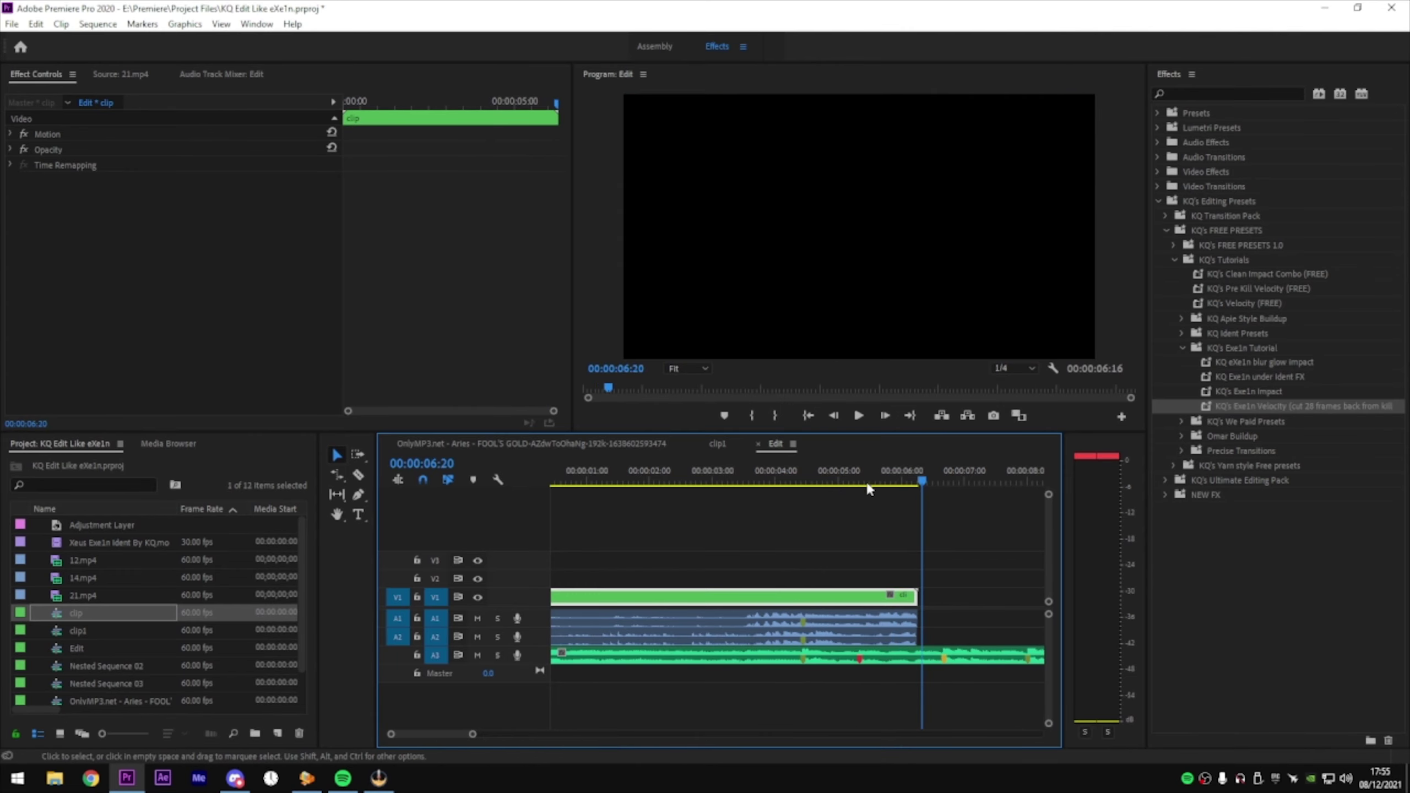
{"action": "left_click_drag", "start_coordinate": [869, 487], "coordinate": [903, 488]}
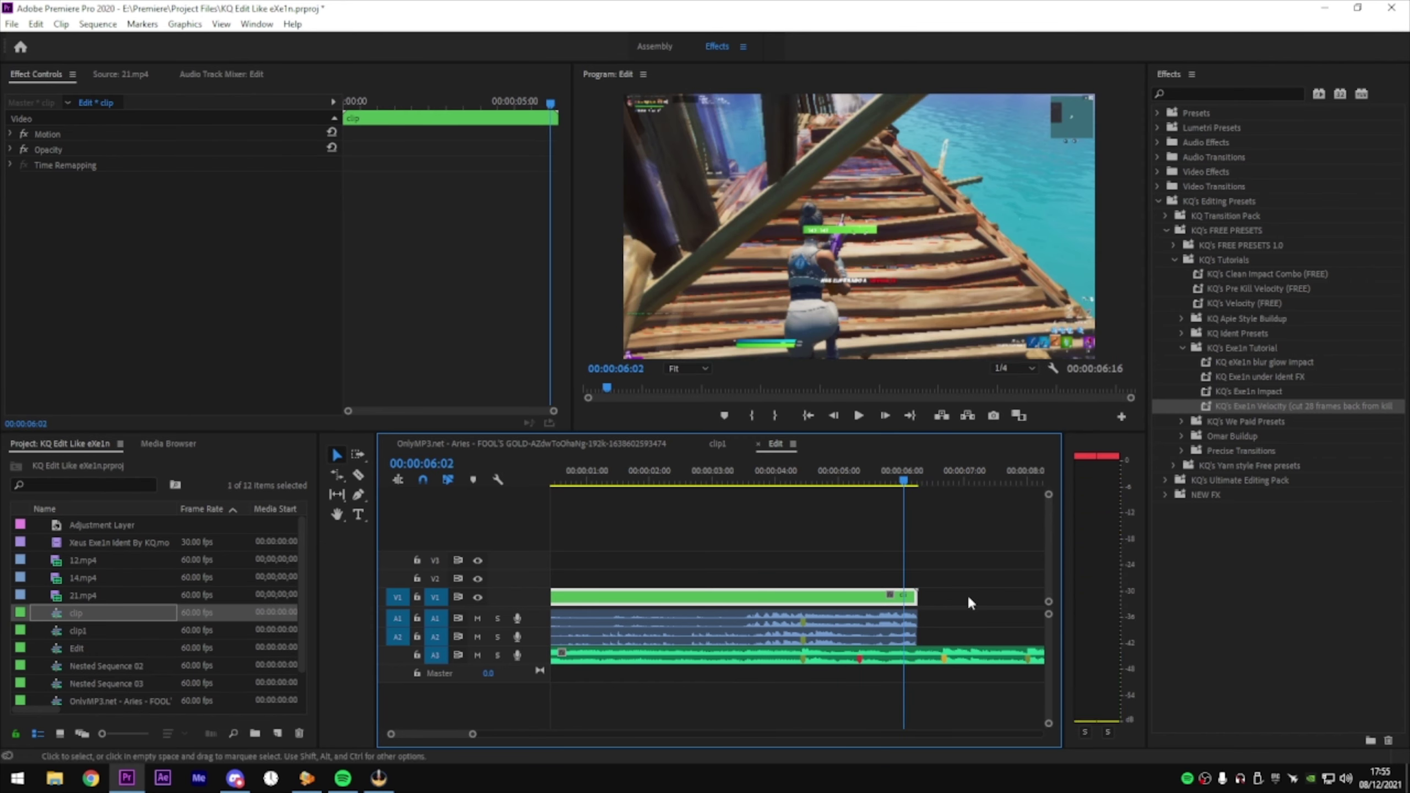
Inside the 'clip' nest, delete the Twixtor Pro effect from 21.mp4
{"action": "left_click", "coordinate": [949, 658]}
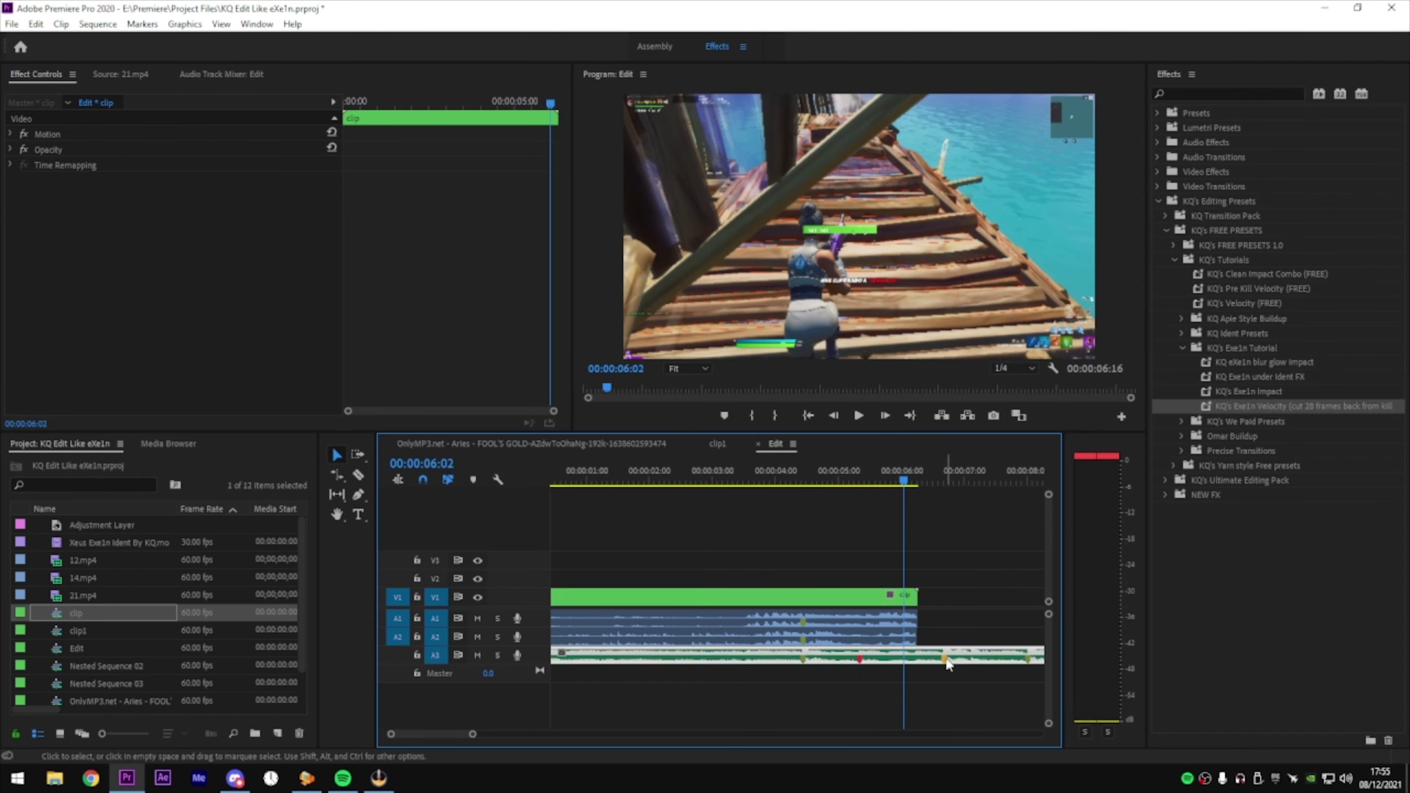
{"action": "left_click", "coordinate": [775, 602]}
{"action": "double_click", "coordinate": [768, 604]}
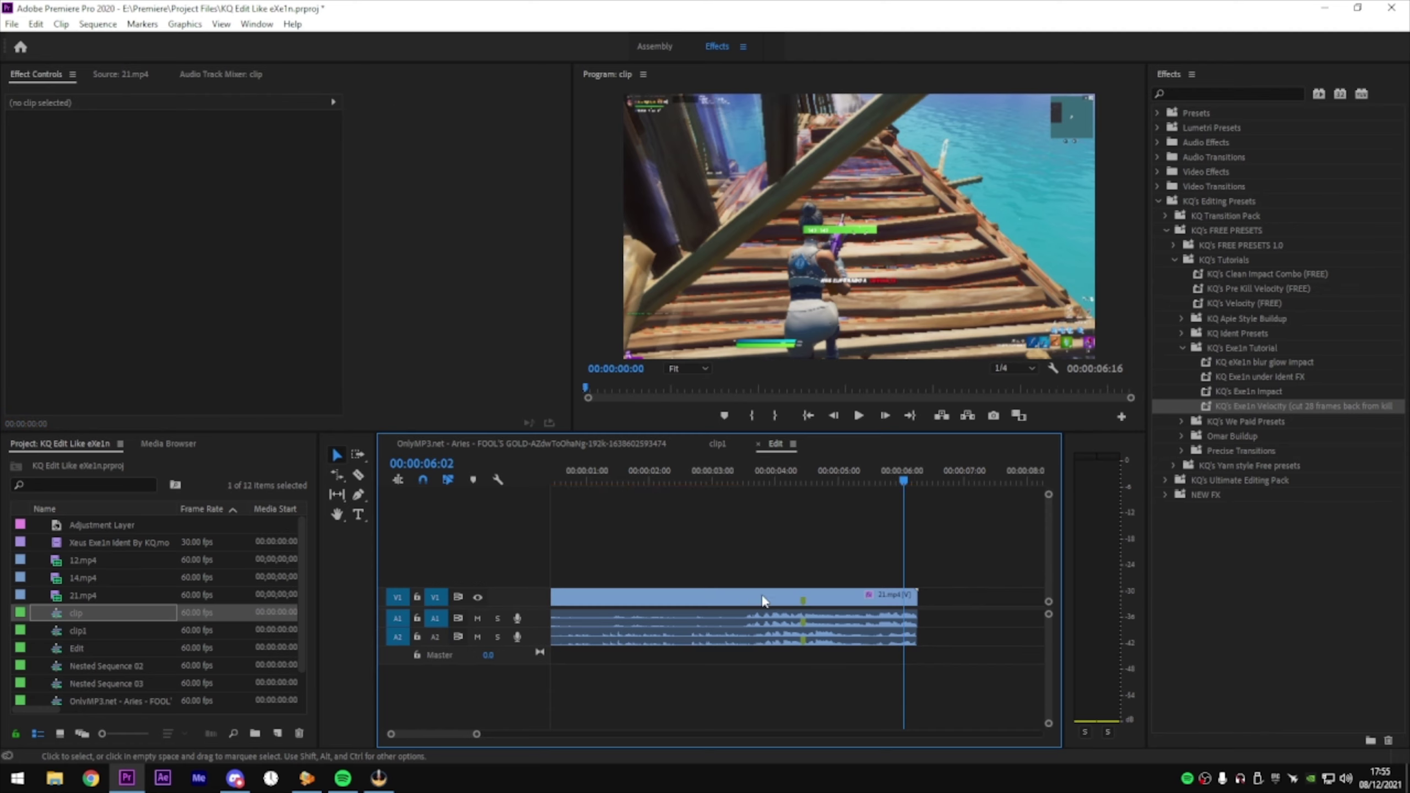
{"action": "left_click", "coordinate": [802, 586]}
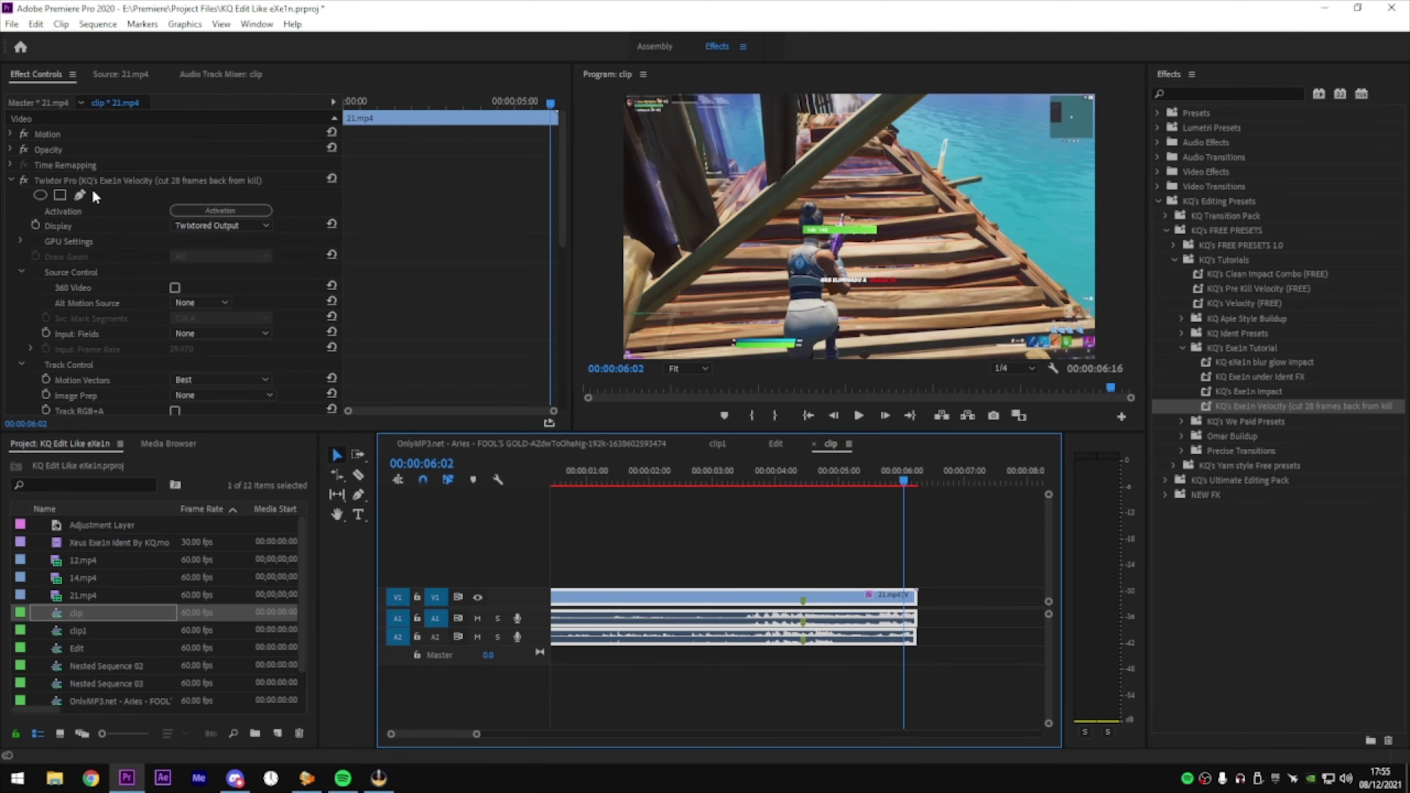
{"action": "left_click", "coordinate": [91, 180]}
{"action": "key", "text": "Delete"}
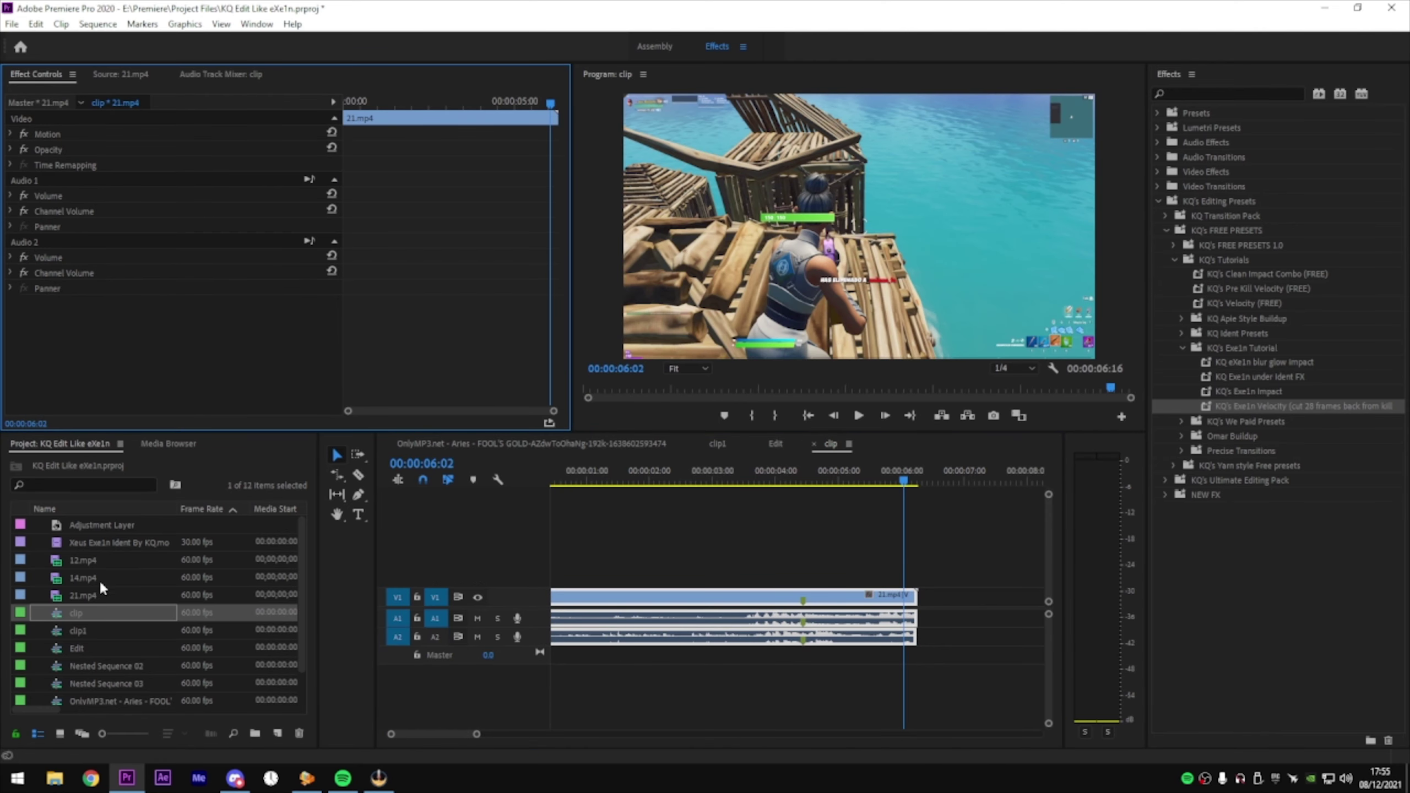
Add an Adjustment Layer on V2 over the end of 21.mp4 in 'clip', then return to Edit
{"action": "scroll", "coordinate": [97, 572], "scroll_direction": "down", "scroll_amount": 1}
{"action": "scroll", "coordinate": [87, 511], "scroll_direction": "up", "scroll_amount": 1}
{"action": "left_click", "coordinate": [282, 733]}
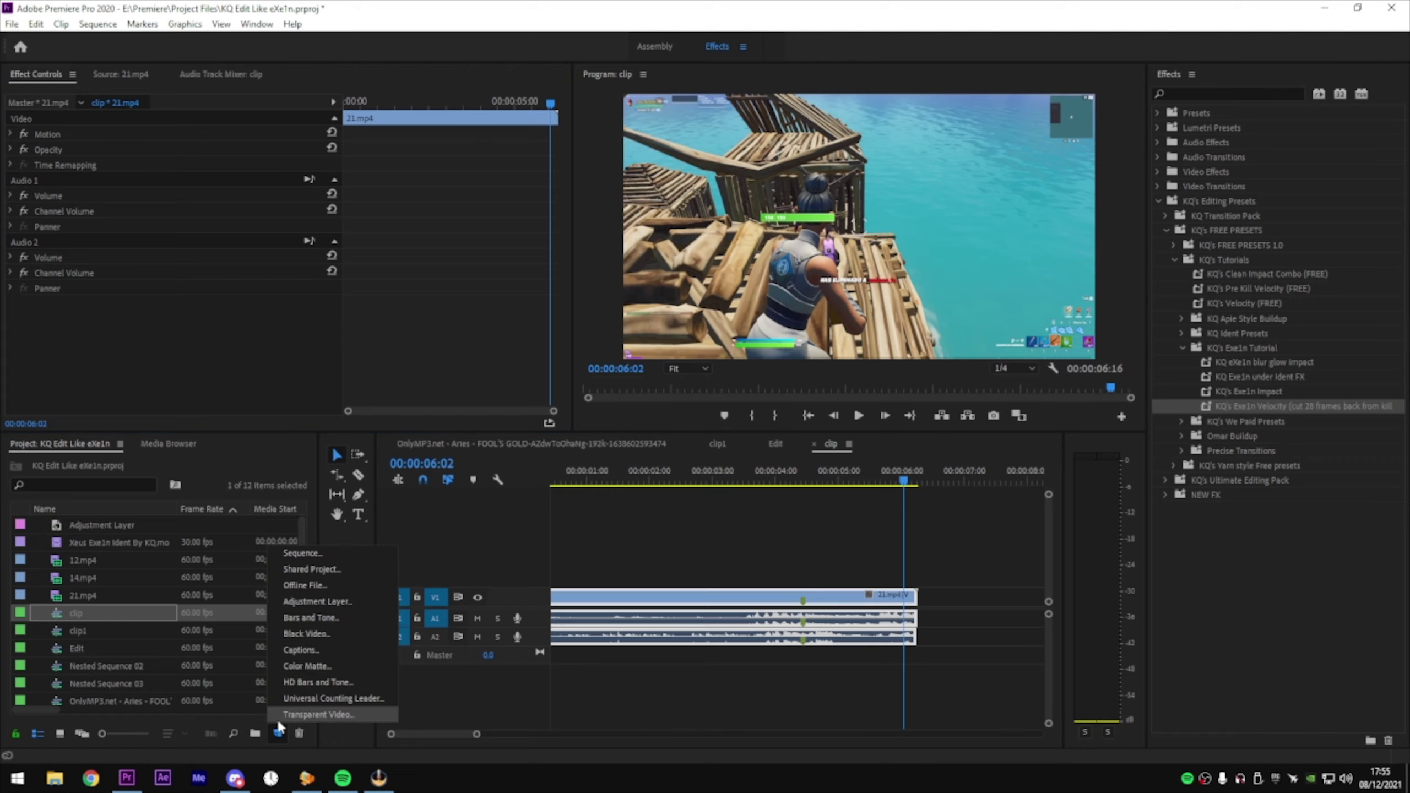
{"action": "left_click", "coordinate": [122, 526]}
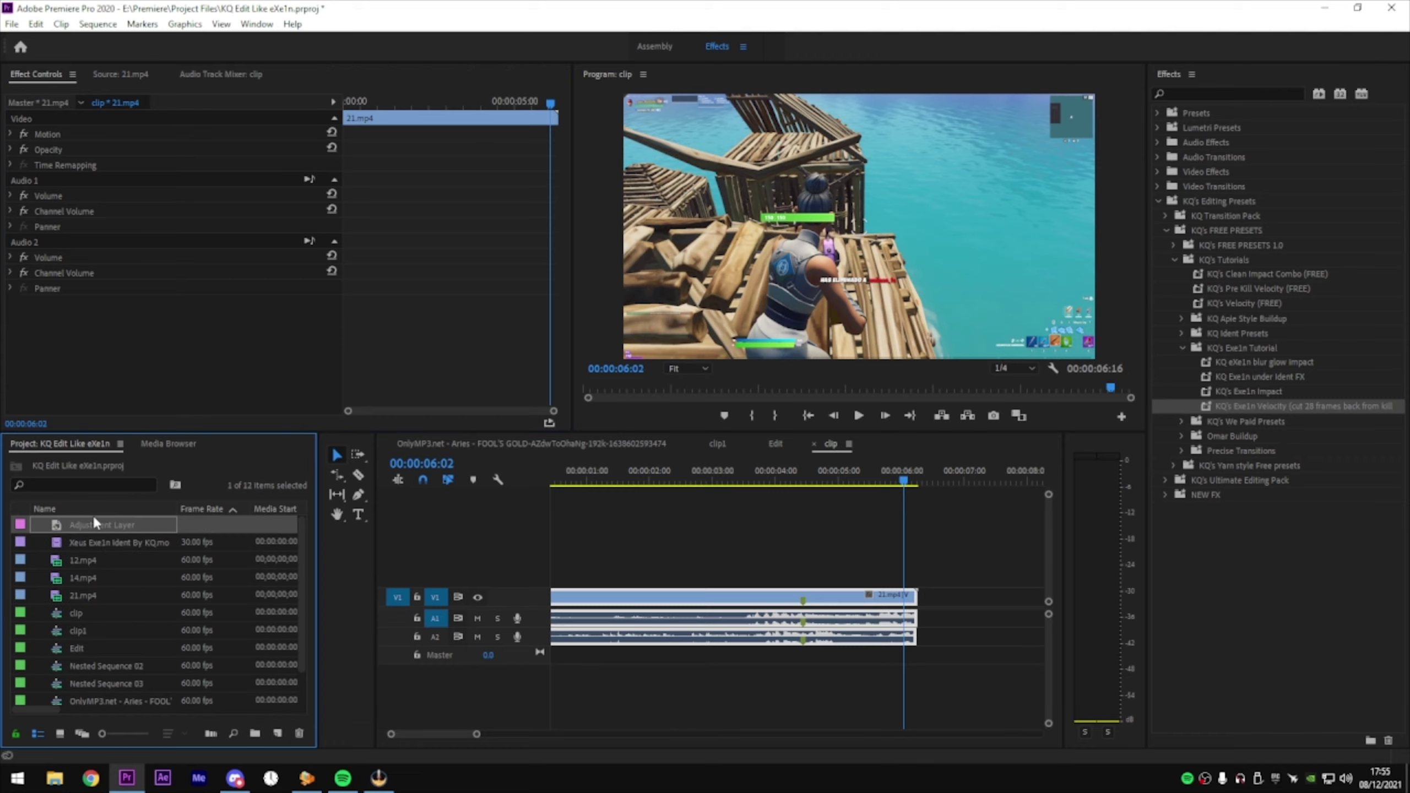
{"action": "mouse_move", "coordinate": [94, 525]}
{"action": "left_mouse_down"}
{"action": "mouse_move", "coordinate": [916, 595]}
{"action": "mouse_move", "coordinate": [904, 578]}
{"action": "left_mouse_up"}
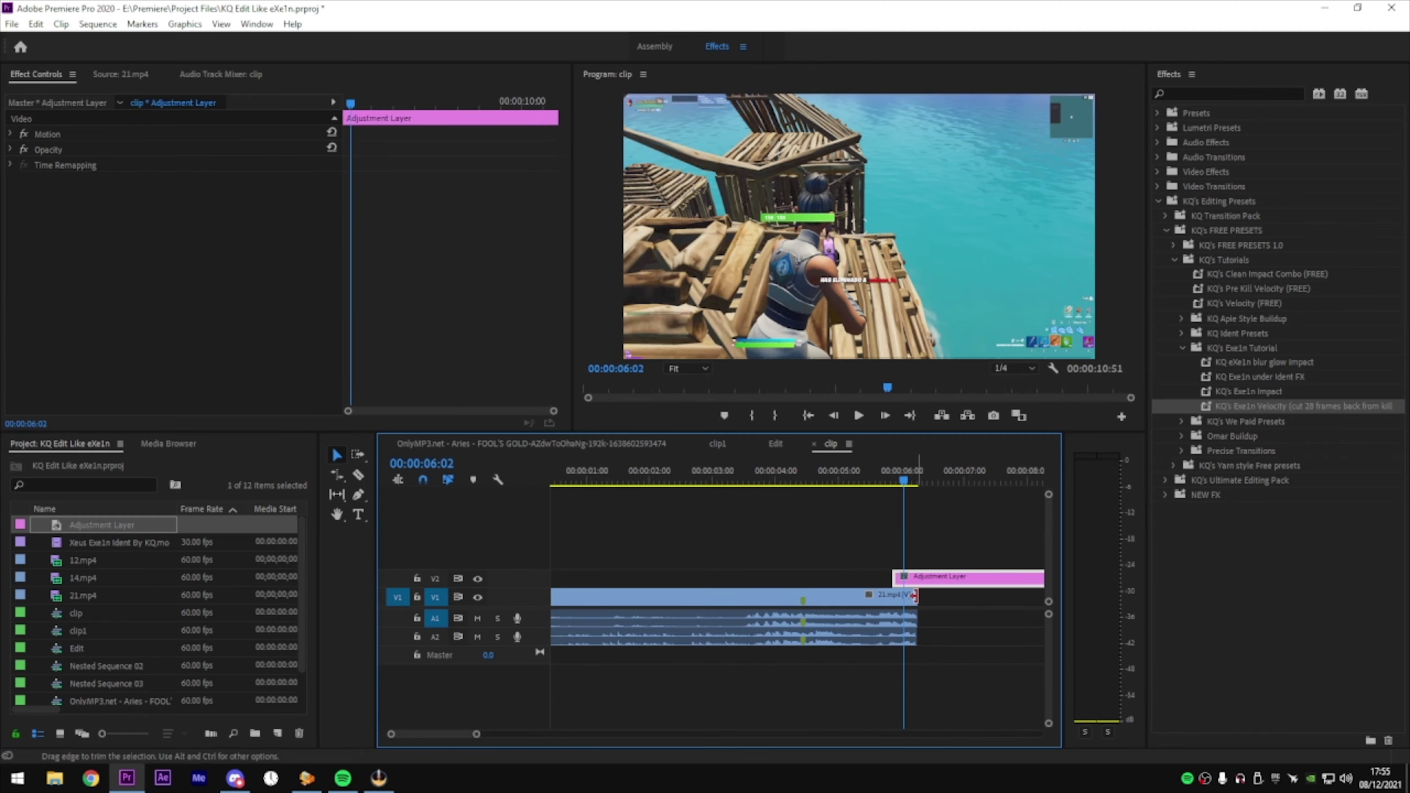
{"action": "left_click", "coordinate": [791, 603]}
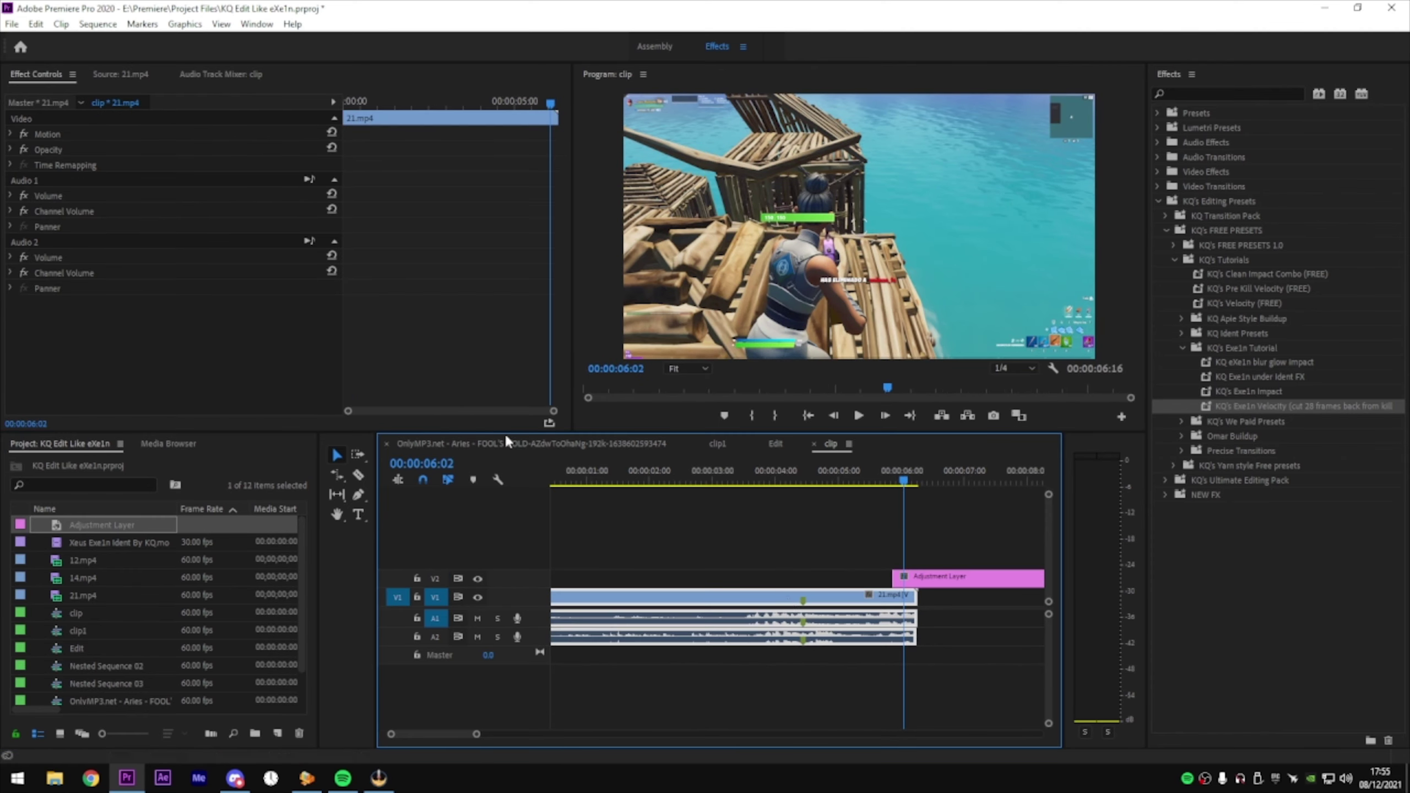
{"action": "left_click", "coordinate": [777, 444]}
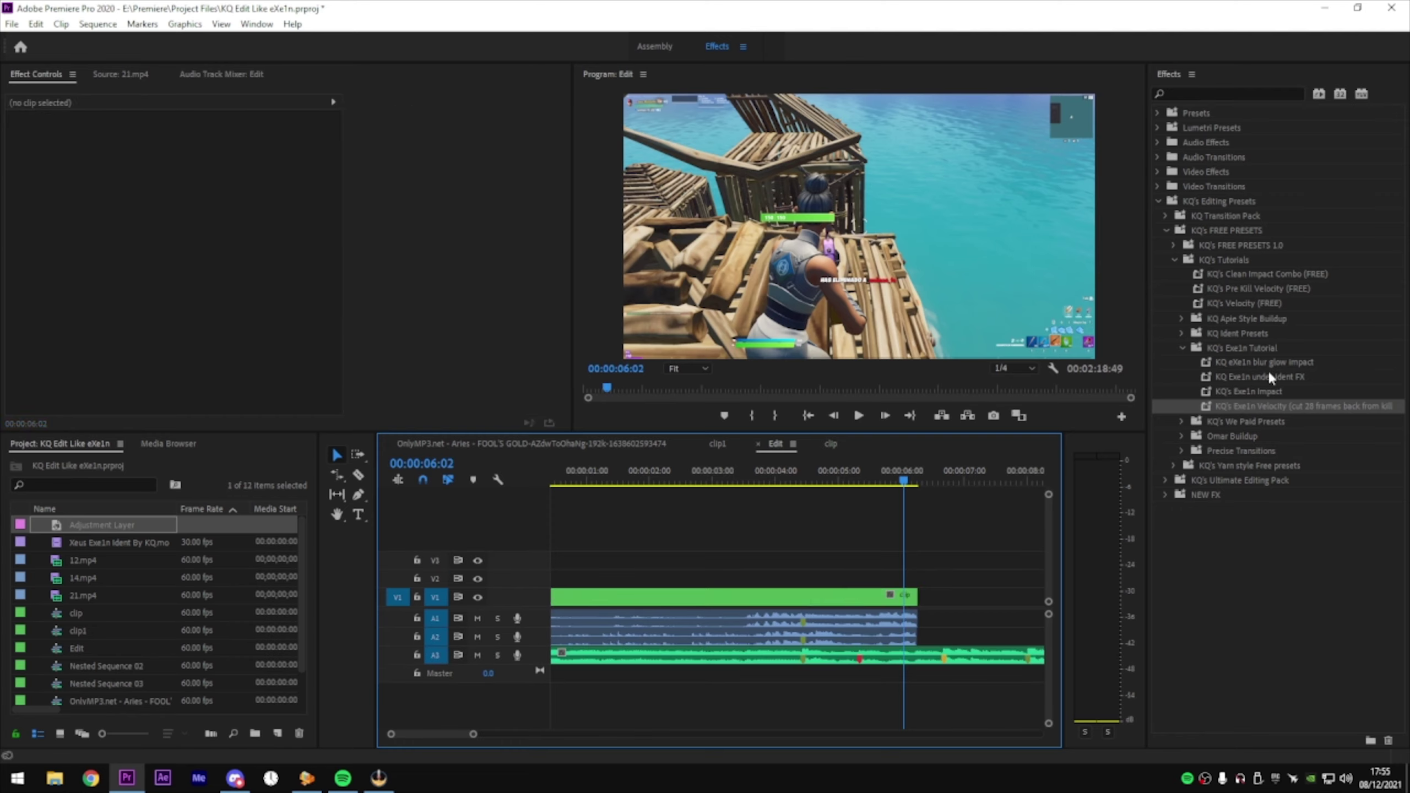
Apply KQ's Exe1n Velocity to the nested clip and select its Speed % keyframes
{"action": "mouse_move", "coordinate": [1271, 406]}
{"action": "left_mouse_down"}
{"action": "mouse_move", "coordinate": [1006, 450]}
{"action": "mouse_move", "coordinate": [806, 600]}
{"action": "left_mouse_up"}
{"action": "left_click", "coordinate": [806, 600]}
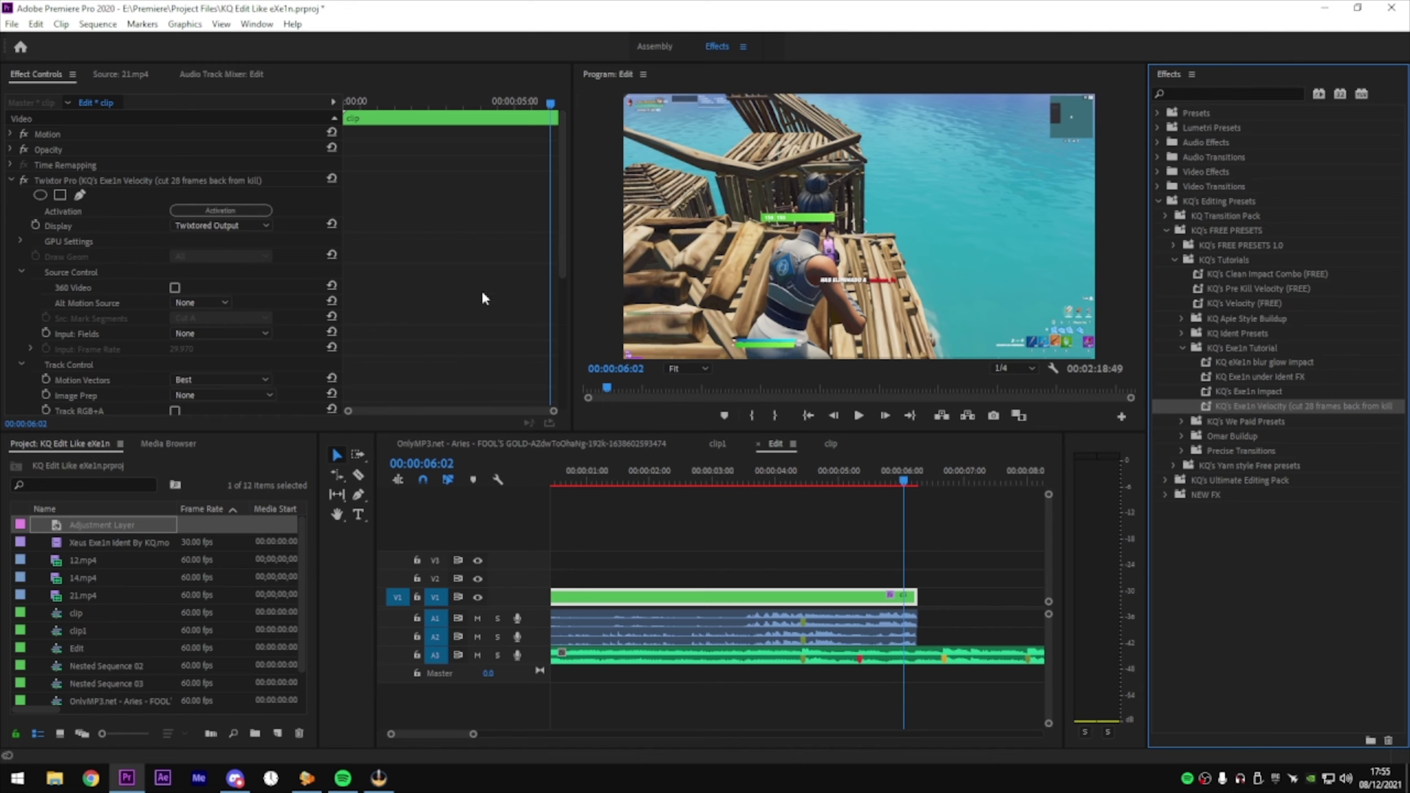
{"action": "scroll", "coordinate": [397, 255], "scroll_direction": "down", "scroll_amount": 5}
{"action": "scroll", "coordinate": [399, 263], "scroll_direction": "down", "scroll_amount": 1}
{"action": "left_click", "coordinate": [423, 282]}
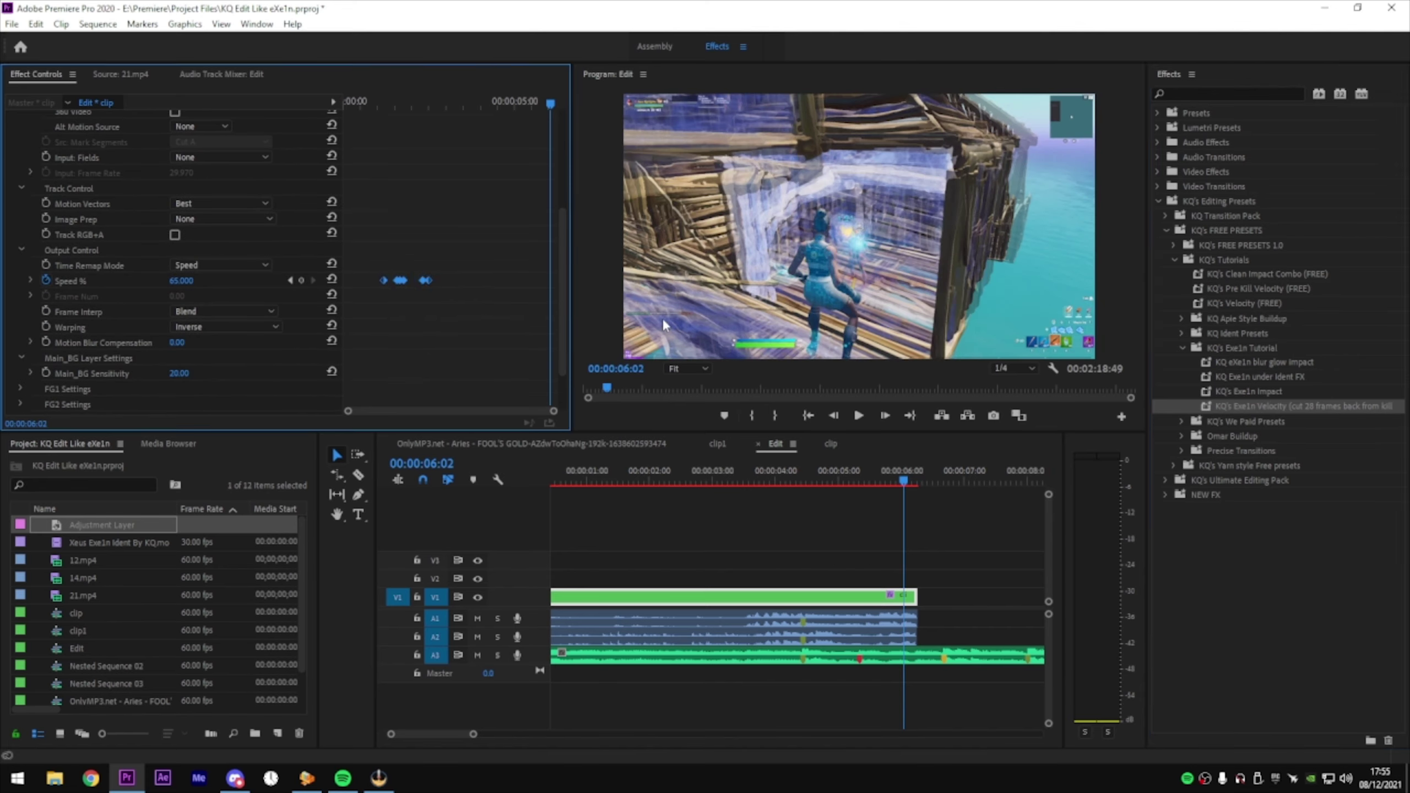
Move the Speed % keyframes later toward the impact near 04:31, then collapse Twixtor Pro
{"action": "left_click_drag", "start_coordinate": [482, 103], "coordinate": [495, 131]}
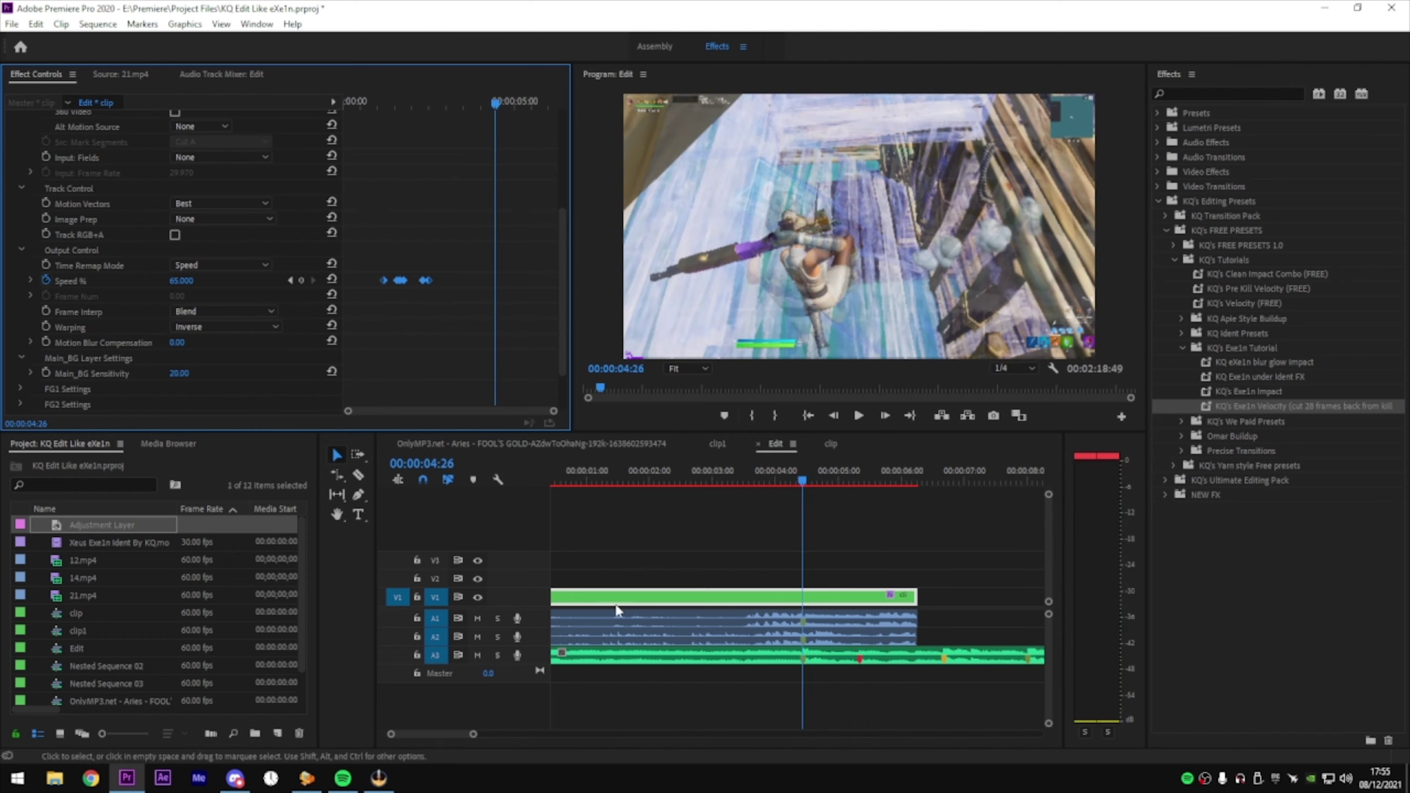
{"action": "left_click_drag", "start_coordinate": [473, 734], "coordinate": [411, 734]}
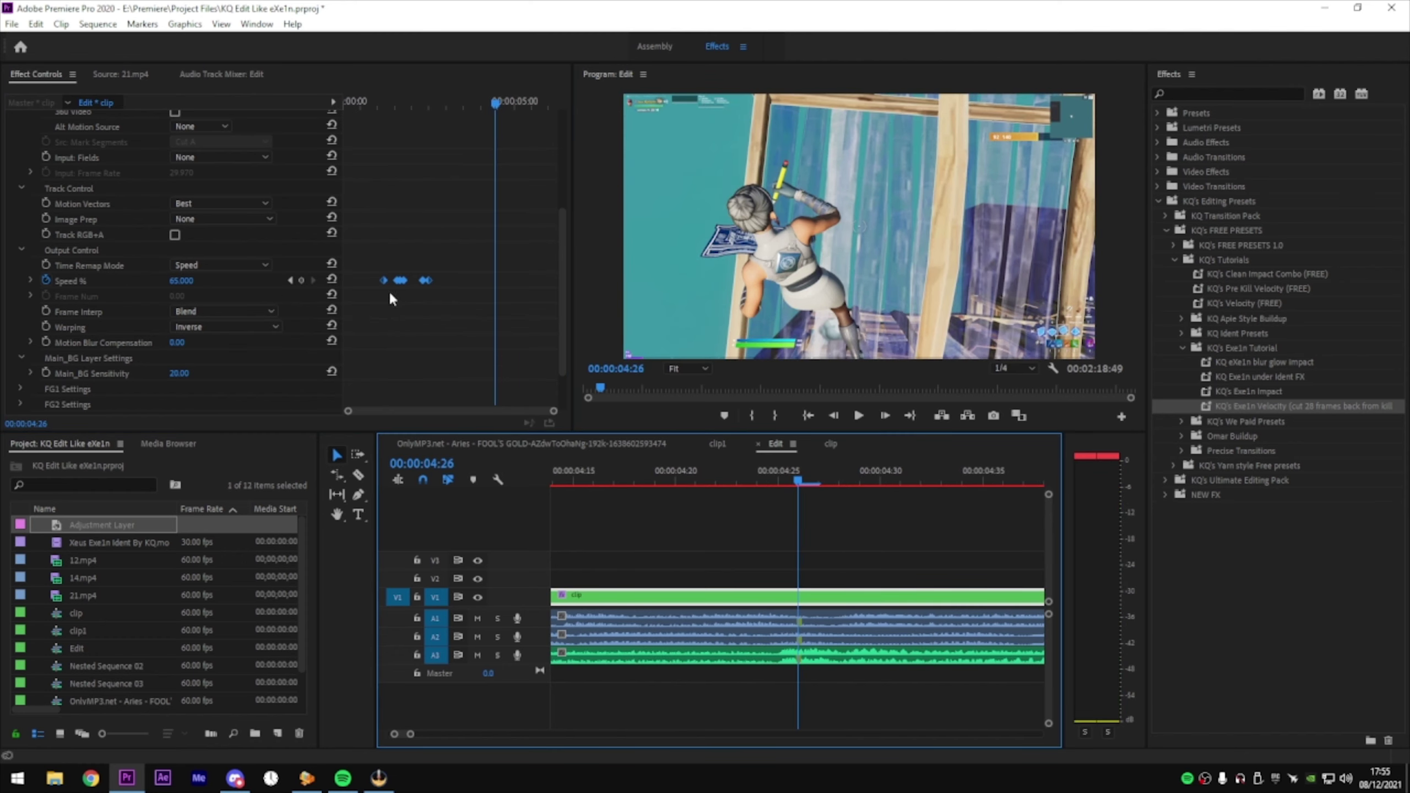
{"action": "left_click_drag", "start_coordinate": [400, 280], "coordinate": [494, 279]}
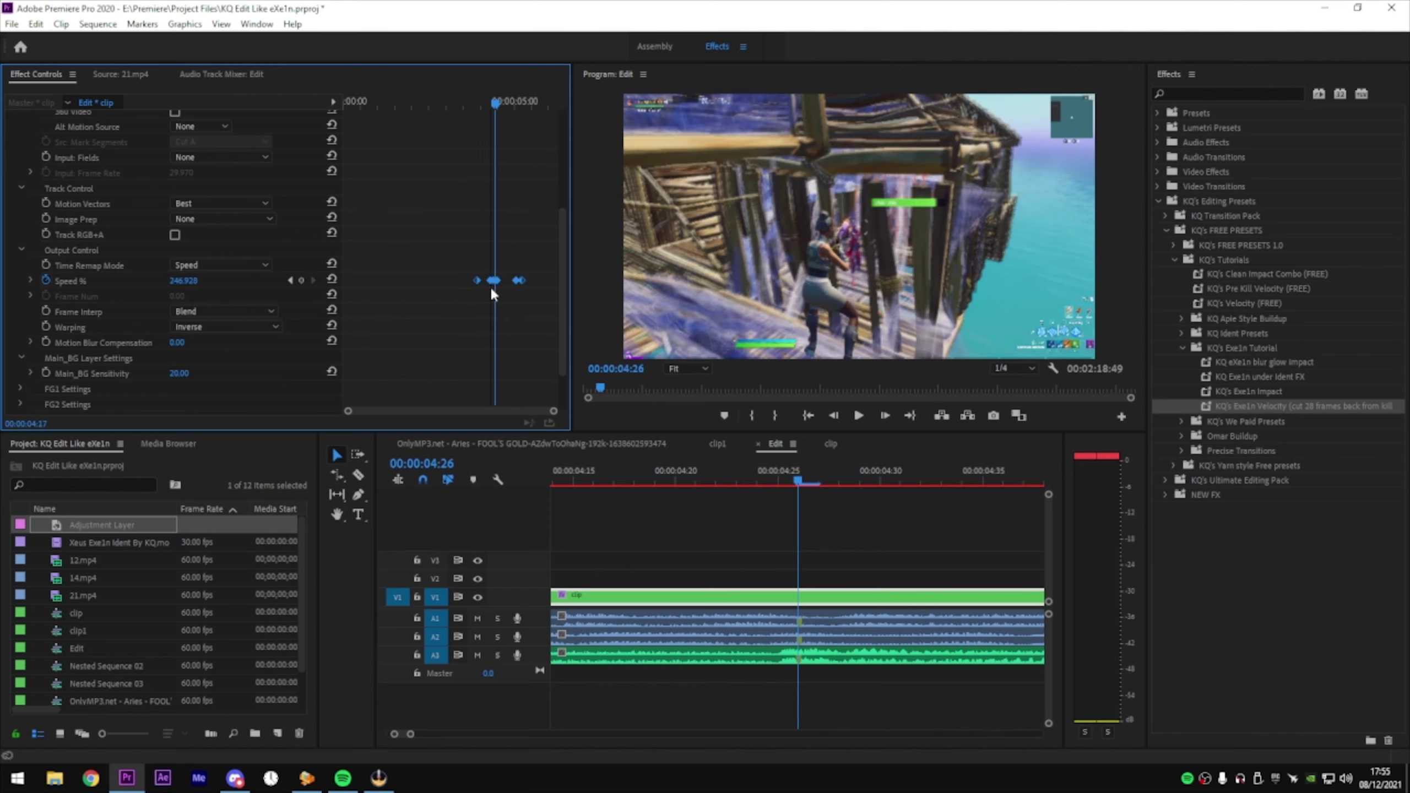
{"action": "mouse_move", "coordinate": [553, 411]}
{"action": "left_mouse_down"}
{"action": "mouse_move", "coordinate": [439, 411]}
{"action": "mouse_move", "coordinate": [489, 405]}
{"action": "left_mouse_up"}
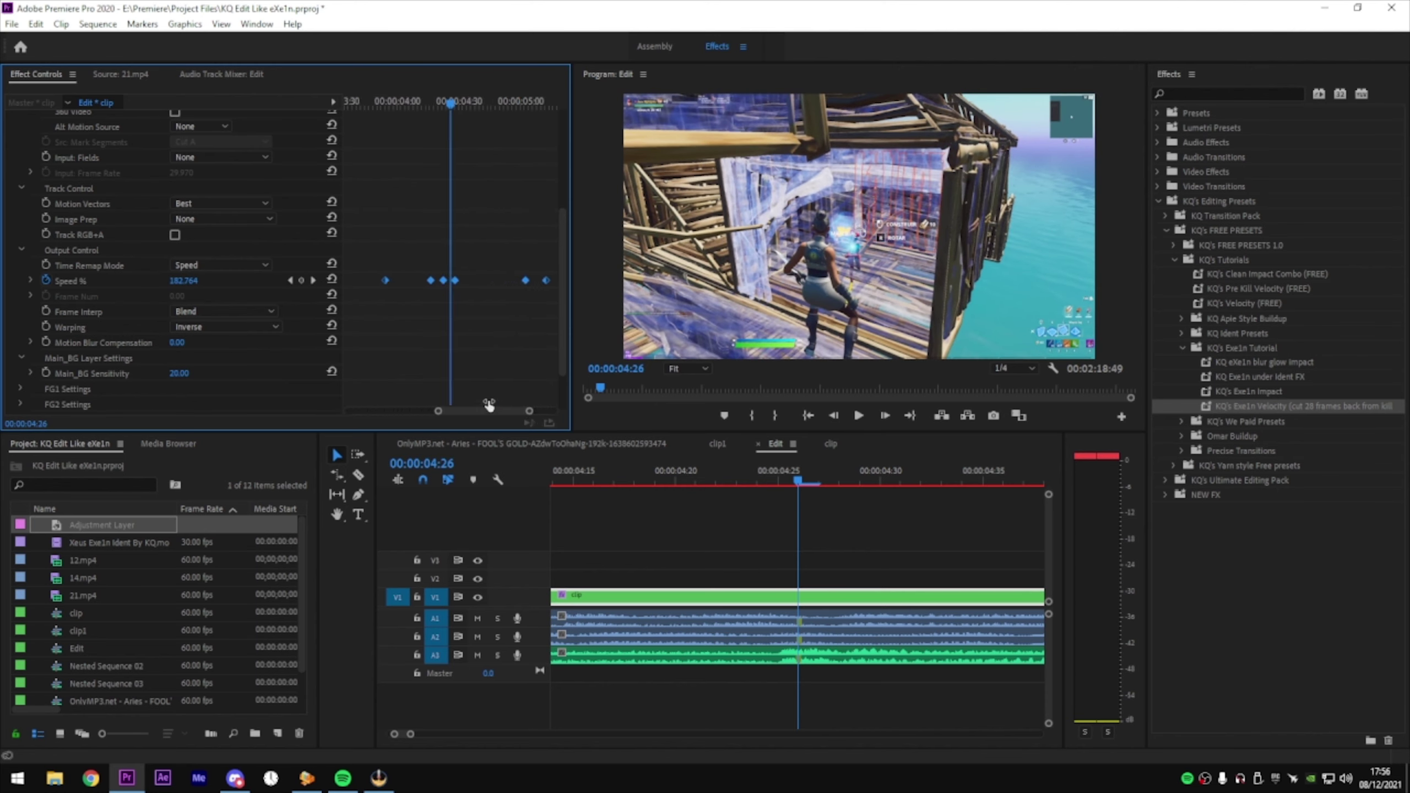
{"action": "key", "text": "equal"}
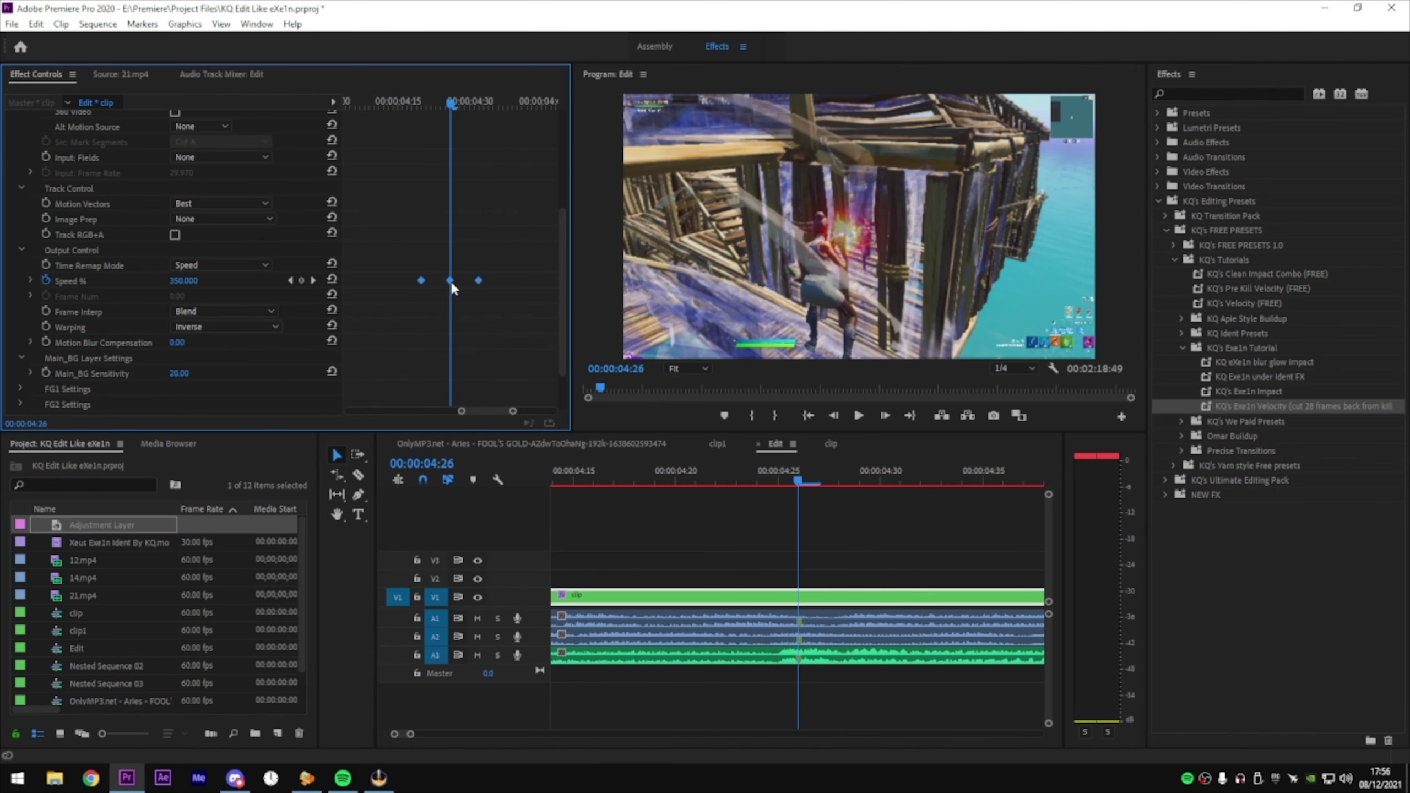
{"action": "scroll", "coordinate": [434, 222], "scroll_direction": "up", "scroll_amount": 5}
{"action": "left_click", "coordinate": [10, 180]}
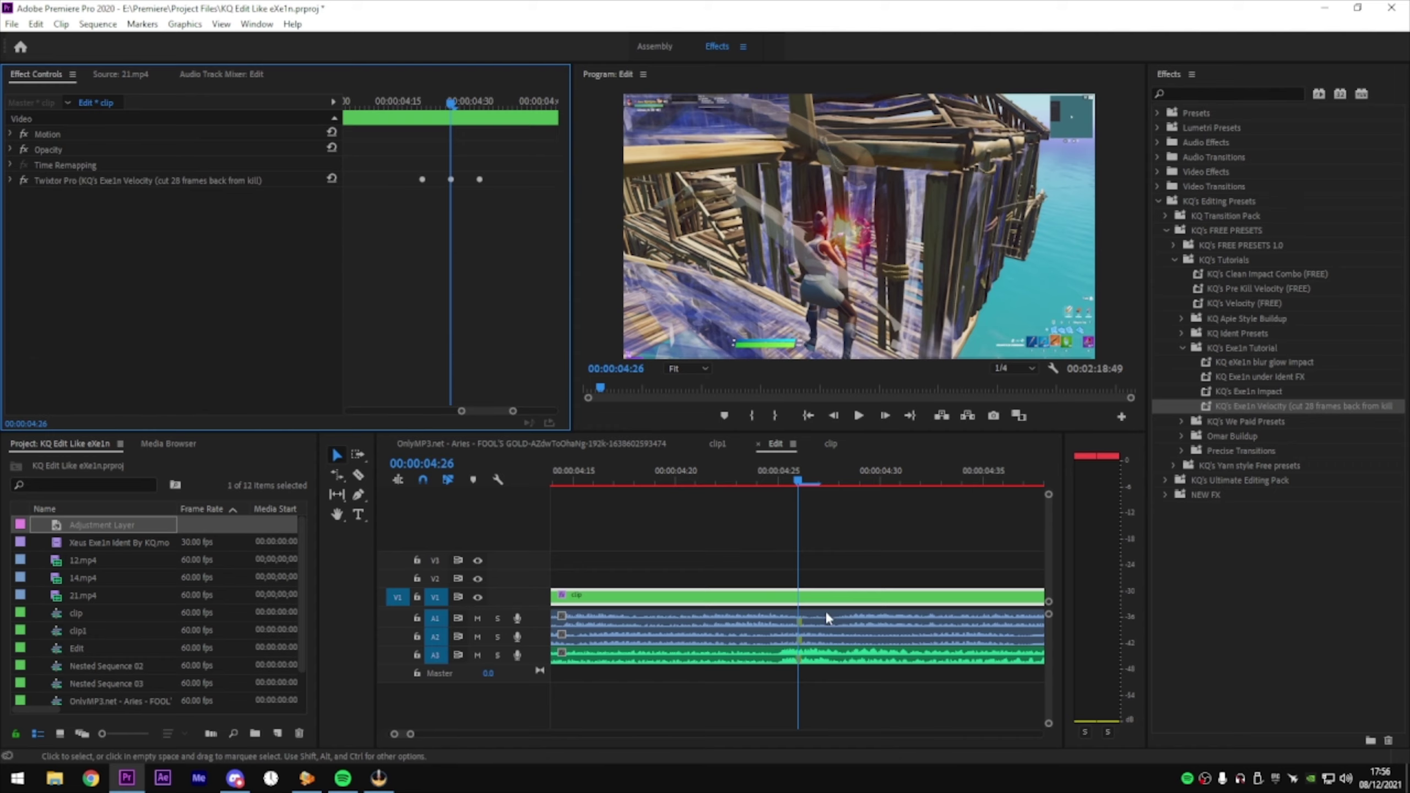
{"action": "left_click", "coordinate": [832, 601]}
Nest the velocity clip as 'Nested Sequence 05' with Ctrl+N
{"action": "key", "text": "ctrl+n"}
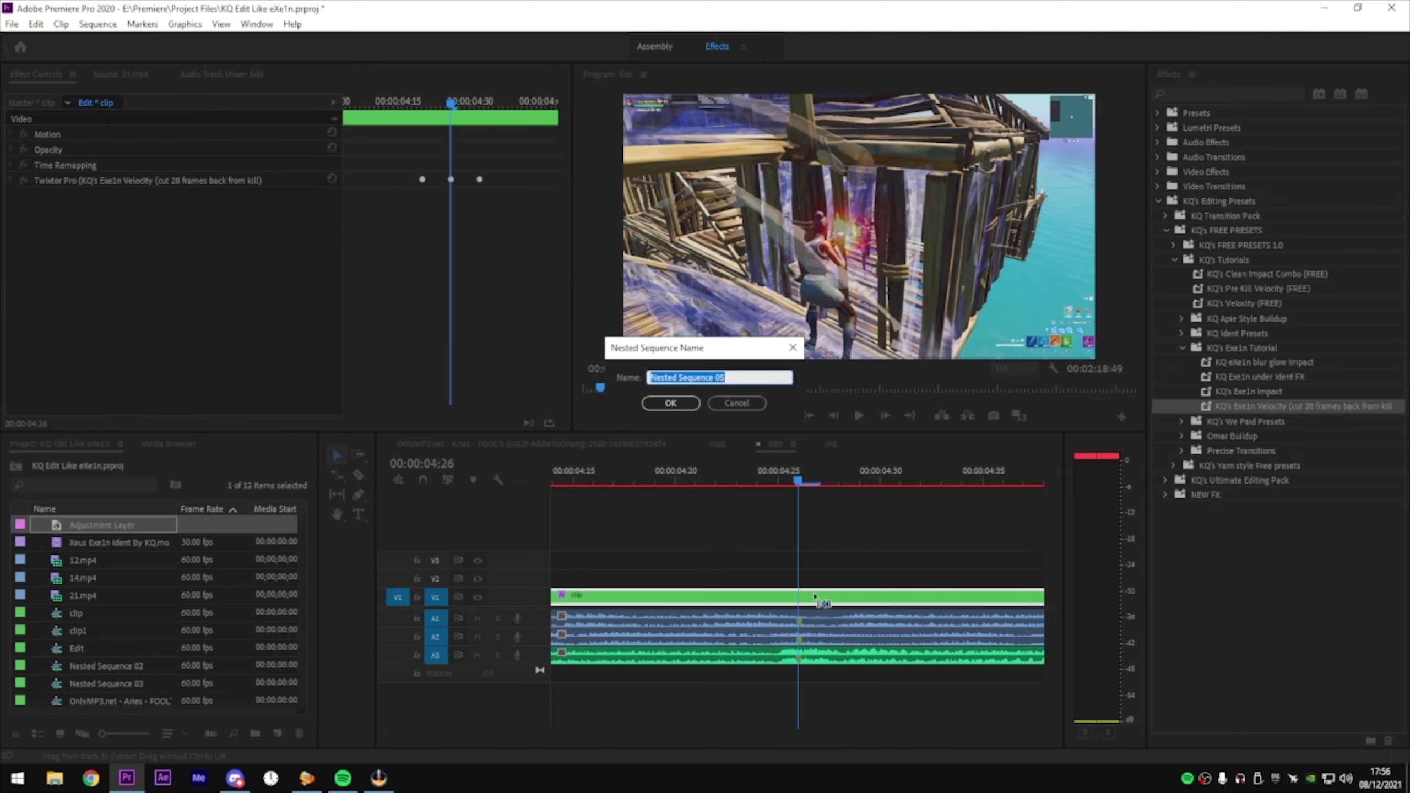
{"action": "key", "text": "Return"}
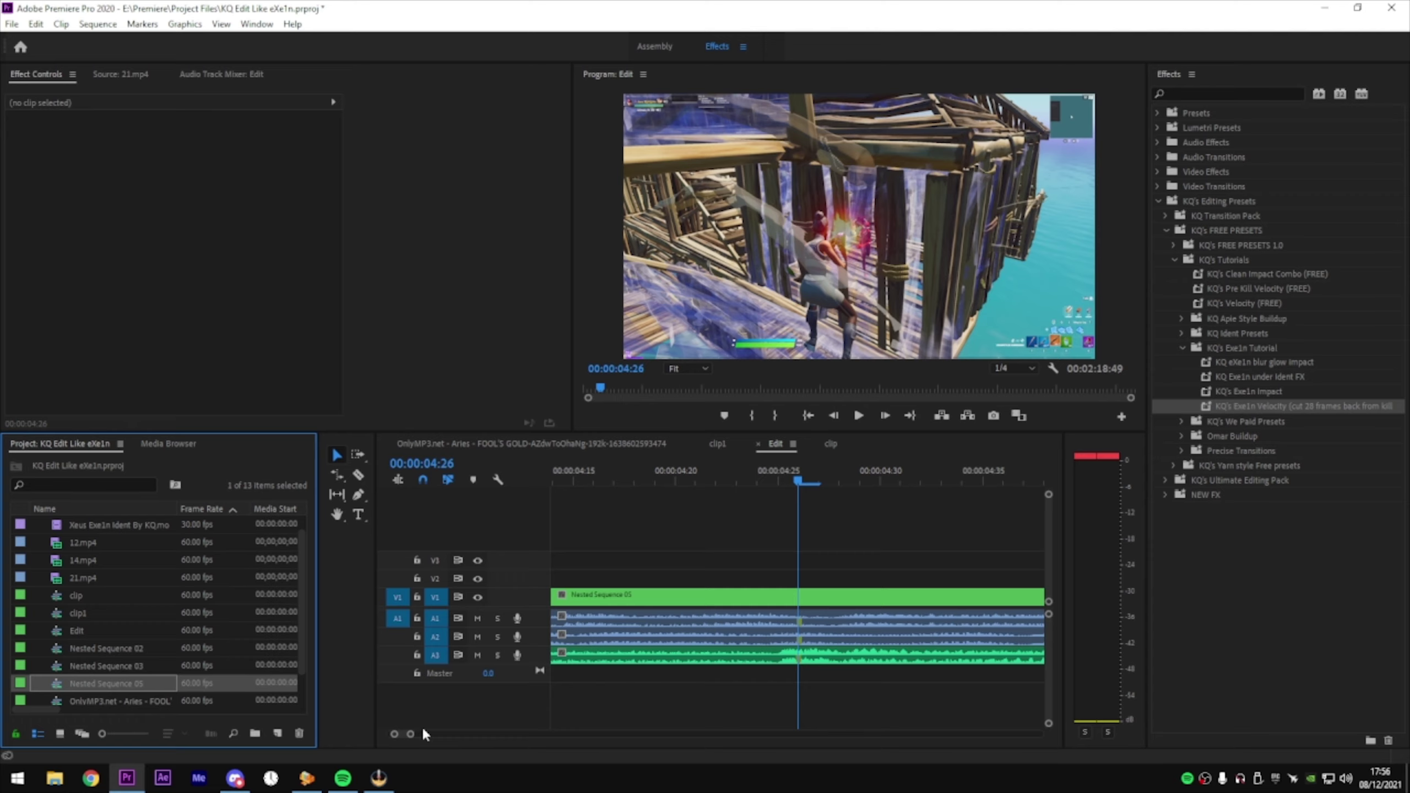
{"action": "left_click_drag", "start_coordinate": [411, 734], "coordinate": [461, 731]}
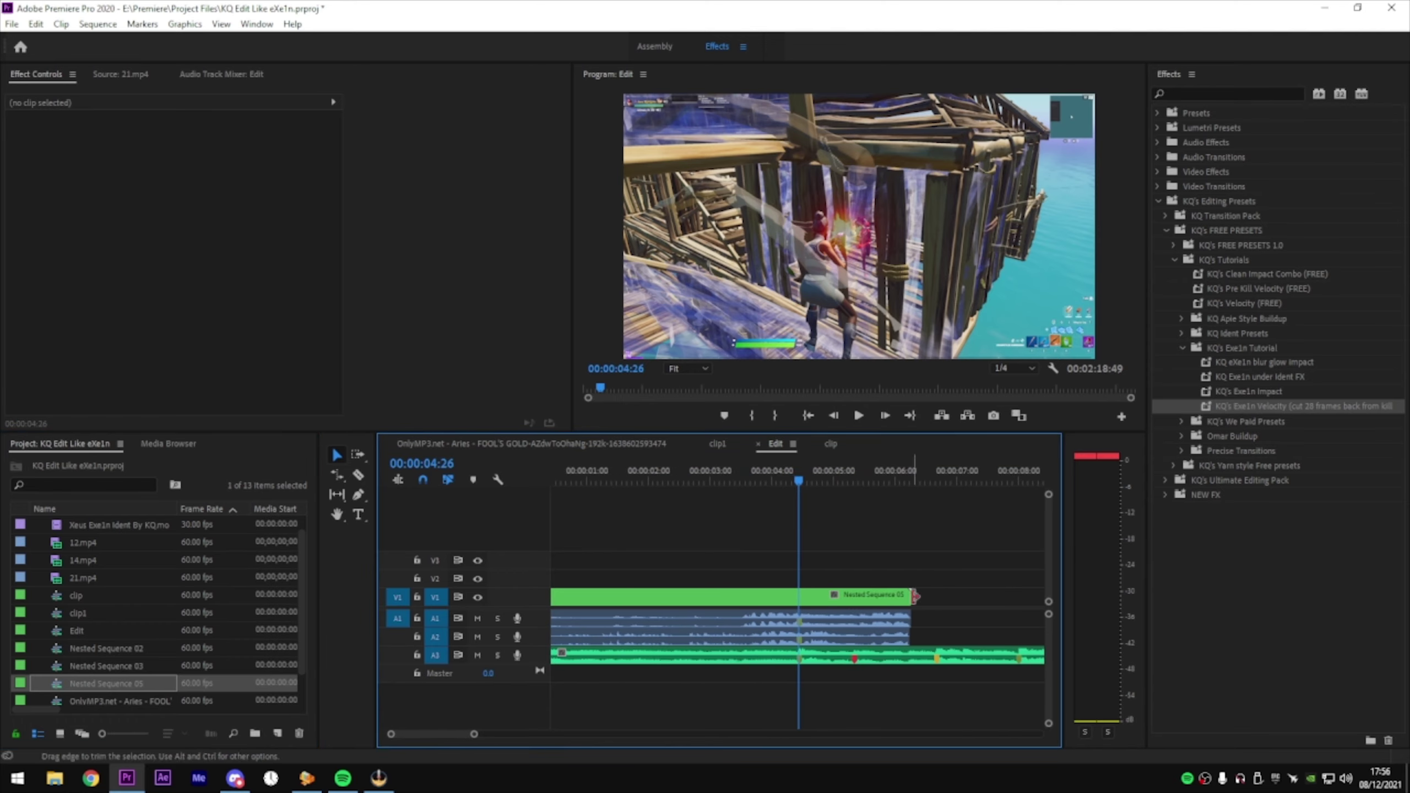
Inside Nested Sequence 05, extend the end of the clip
{"action": "left_click", "coordinate": [874, 597]}
{"action": "double_click", "coordinate": [873, 597]}
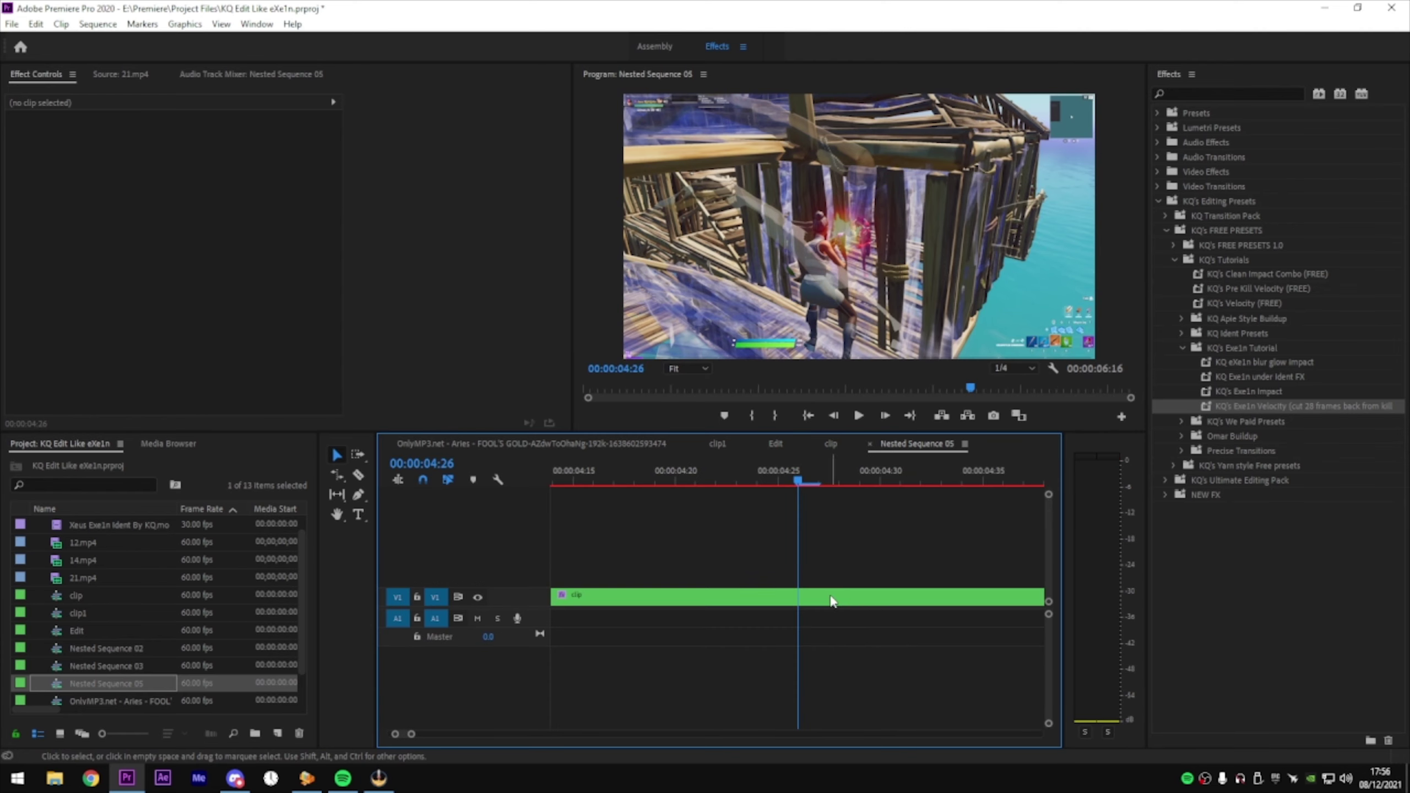
{"action": "left_click_drag", "start_coordinate": [414, 735], "coordinate": [493, 734]}
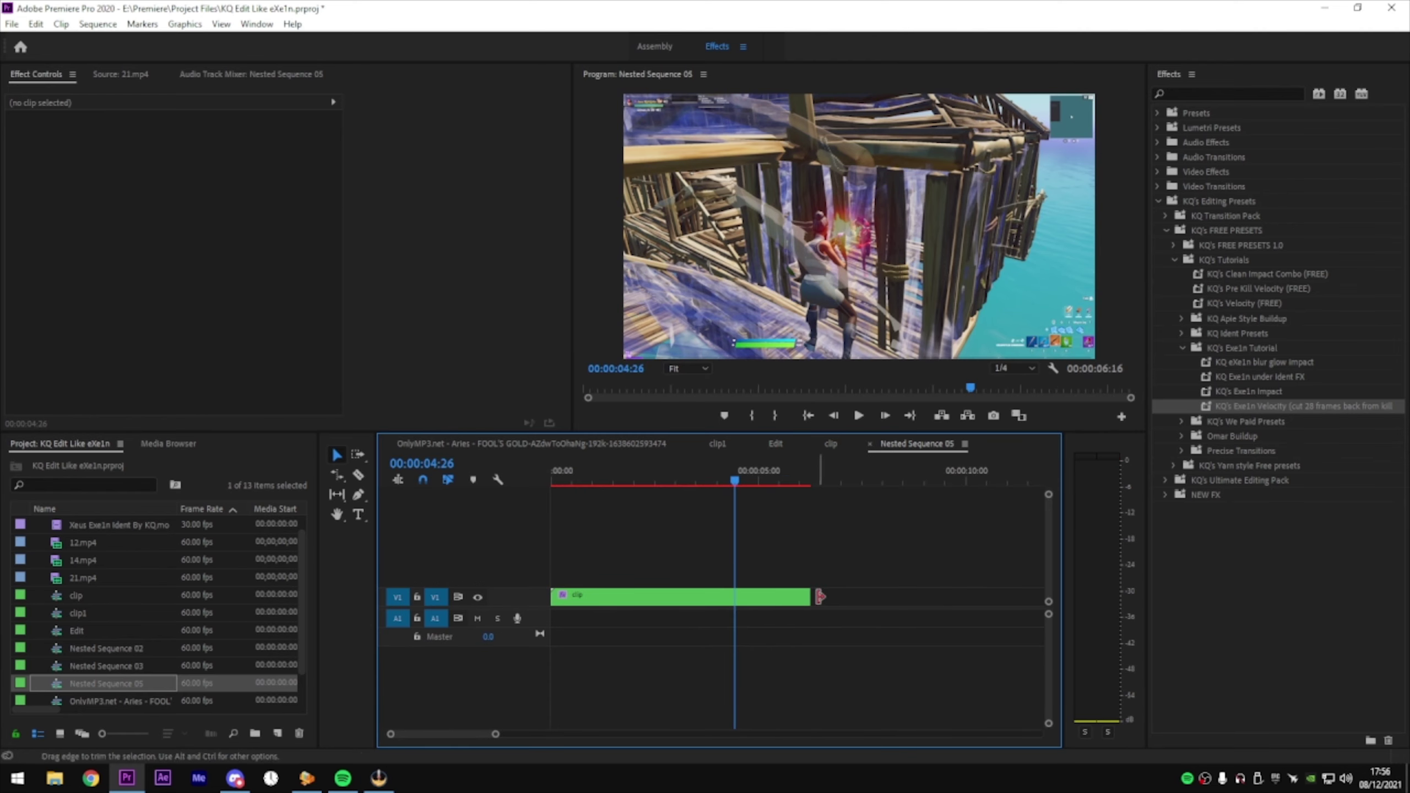
{"action": "mouse_move", "coordinate": [810, 597]}
{"action": "left_mouse_down"}
{"action": "mouse_move", "coordinate": [959, 597]}
{"action": "mouse_move", "coordinate": [884, 594]}
{"action": "left_mouse_up"}
Back in Edit, lengthen the nested clip's end by about 14 frames and preview it
{"action": "left_click", "coordinate": [489, 443]}
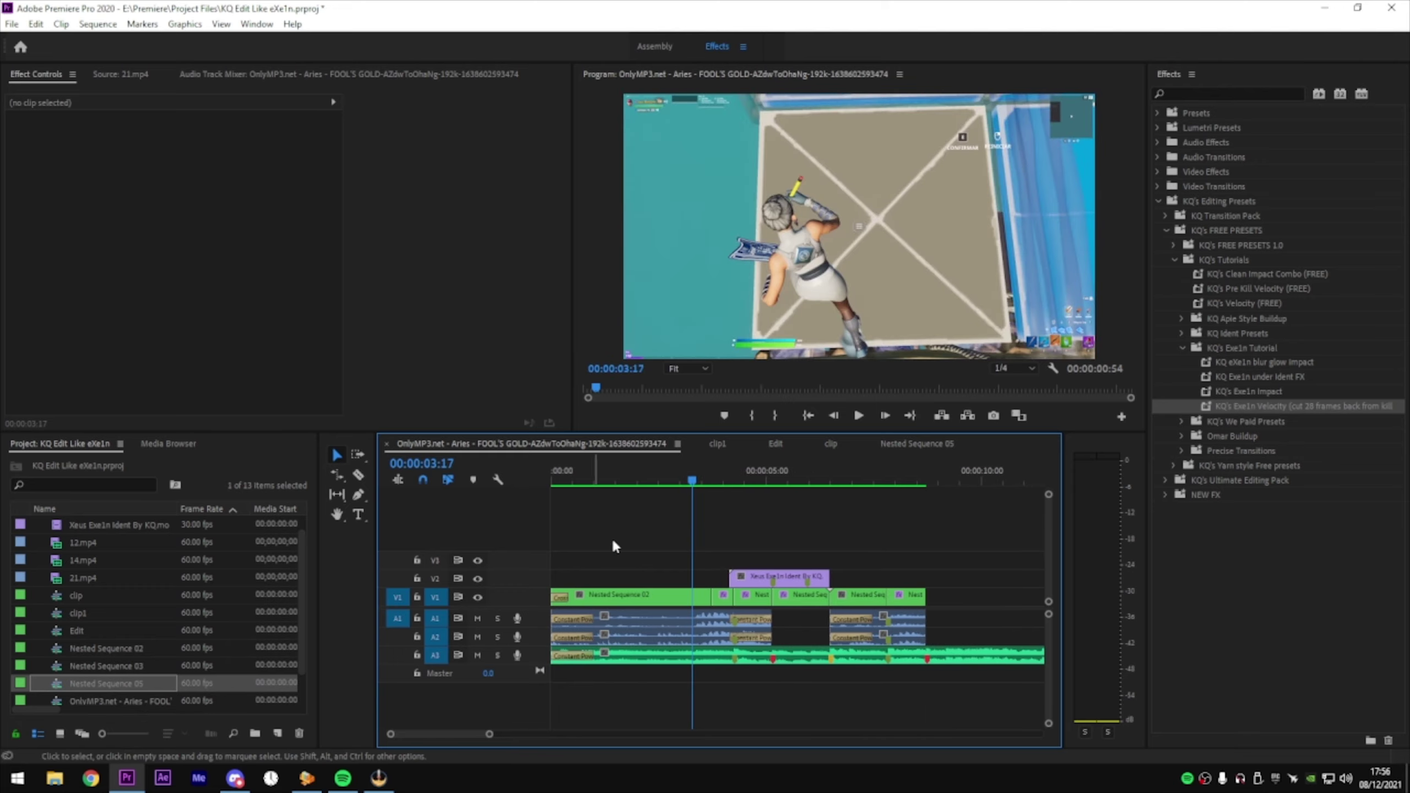
{"action": "left_click", "coordinate": [776, 445]}
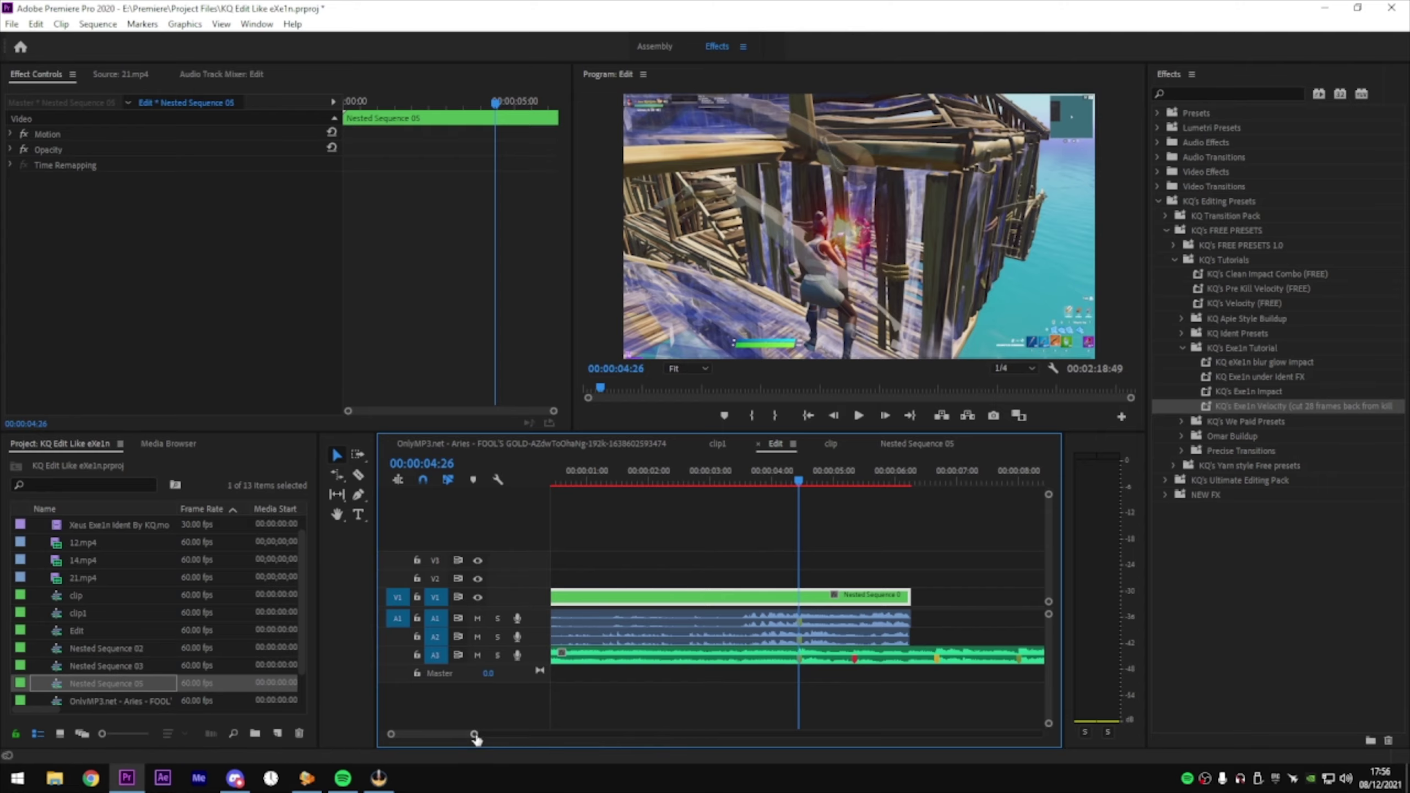
{"action": "left_click_drag", "start_coordinate": [911, 596], "coordinate": [937, 596]}
{"action": "left_click_drag", "start_coordinate": [946, 596], "coordinate": [936, 596]}
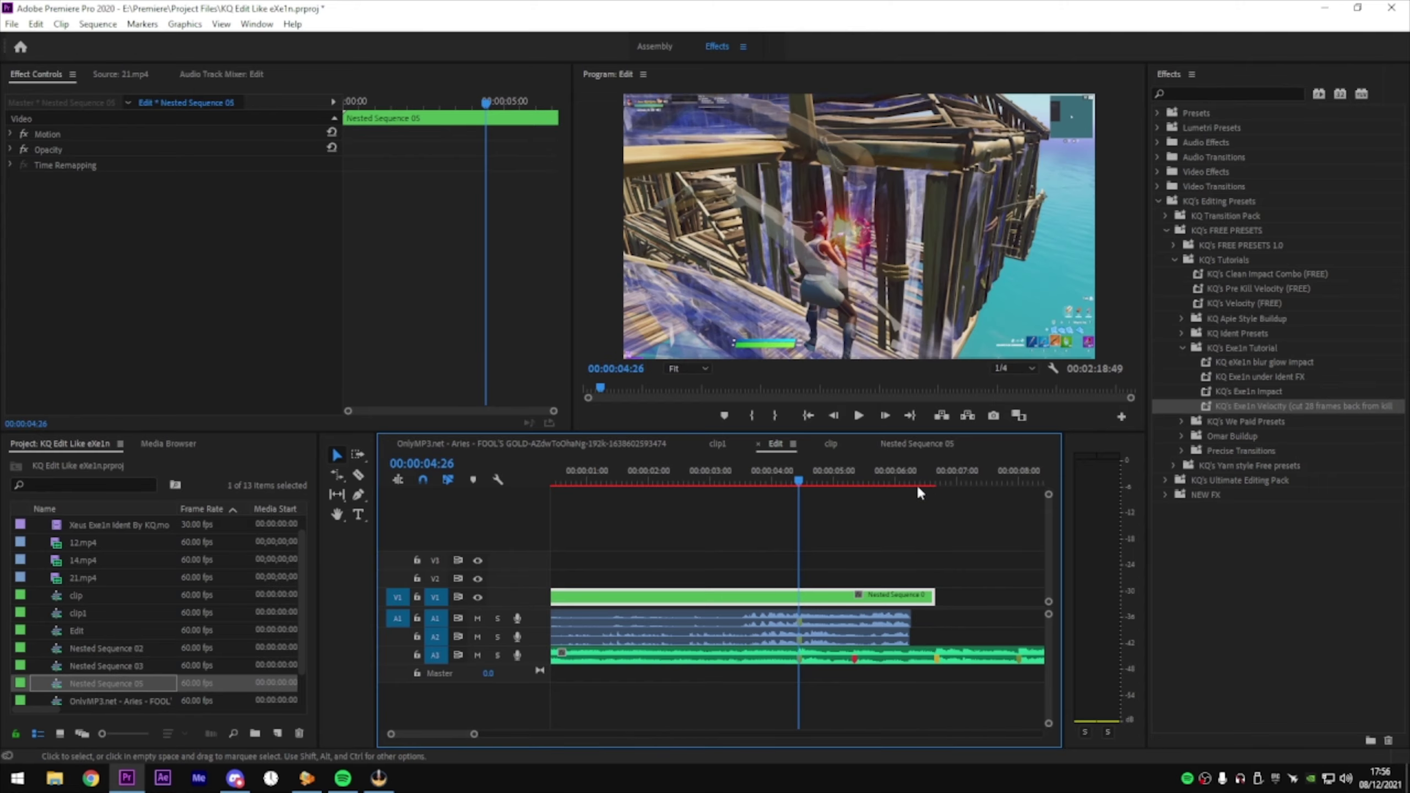
{"action": "mouse_move", "coordinate": [917, 484]}
{"action": "left_mouse_down"}
{"action": "mouse_move", "coordinate": [934, 480]}
{"action": "mouse_move", "coordinate": [915, 484]}
{"action": "left_mouse_up"}
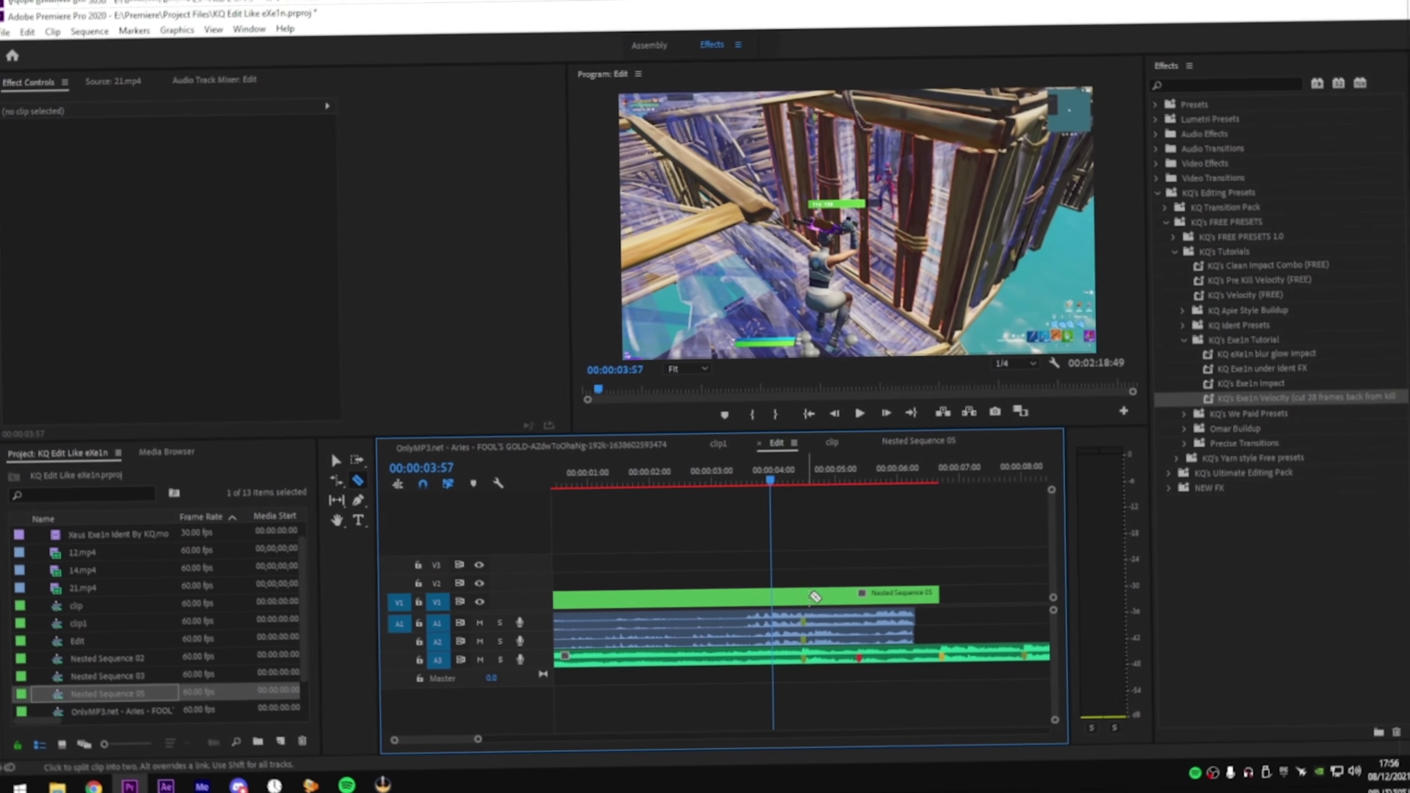
Cut the nested clip on V1 into three pieces, the first cut near 04:20
{"action": "key", "text": "c"}
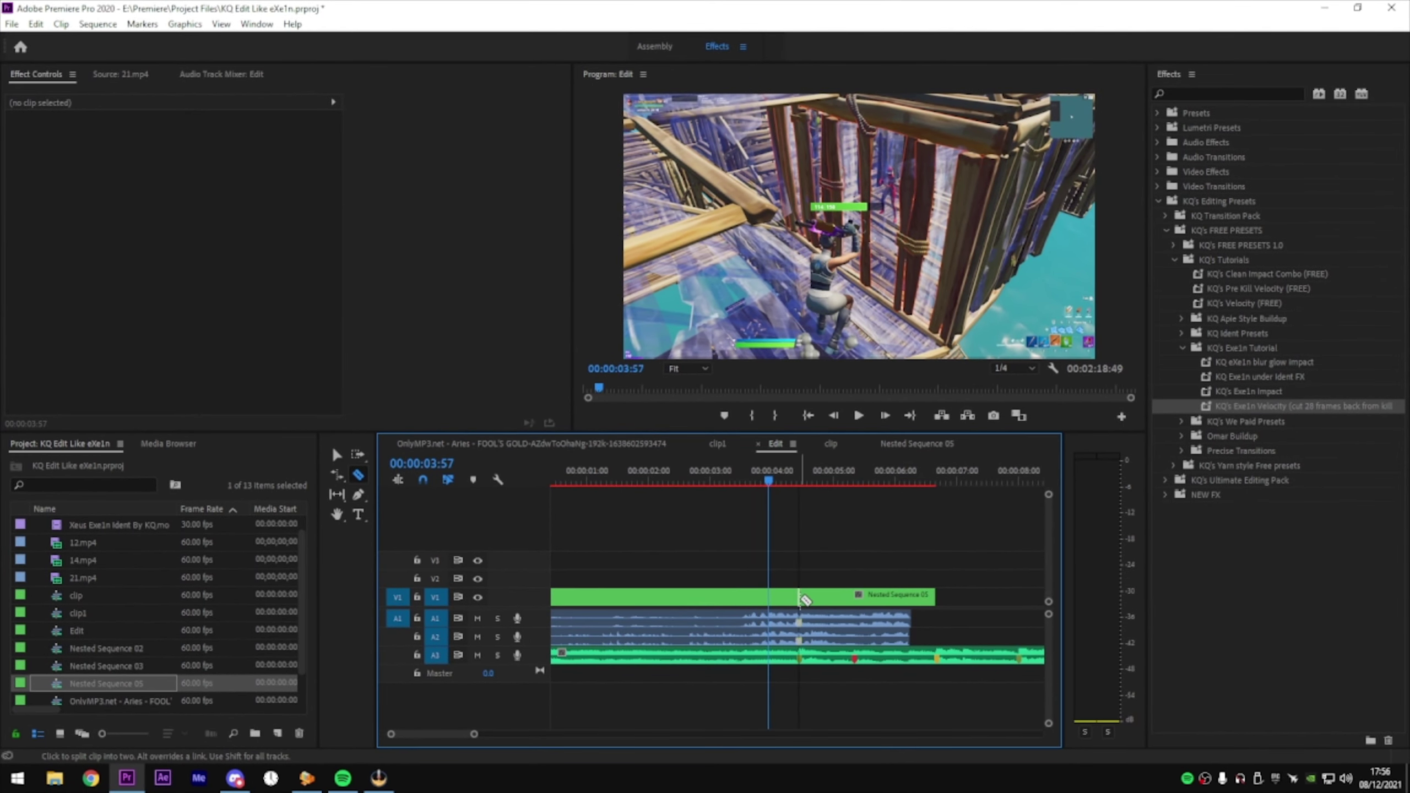
{"action": "left_click", "coordinate": [799, 597]}
{"action": "key", "text": "v"}
{"action": "left_click", "coordinate": [793, 482]}
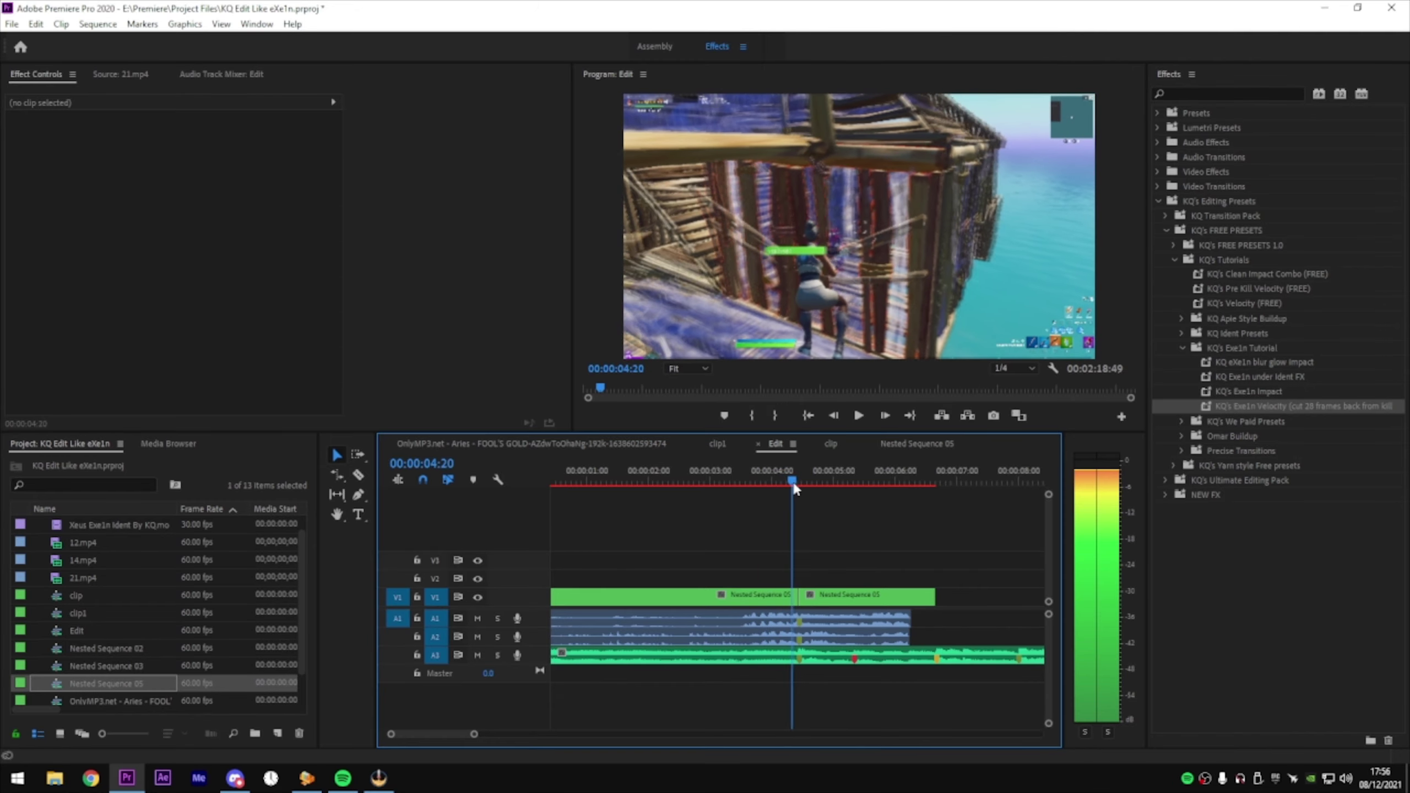
{"action": "mouse_move", "coordinate": [793, 488]}
{"action": "left_mouse_down"}
{"action": "mouse_move", "coordinate": [814, 517]}
{"action": "mouse_move", "coordinate": [802, 506]}
{"action": "left_mouse_up"}
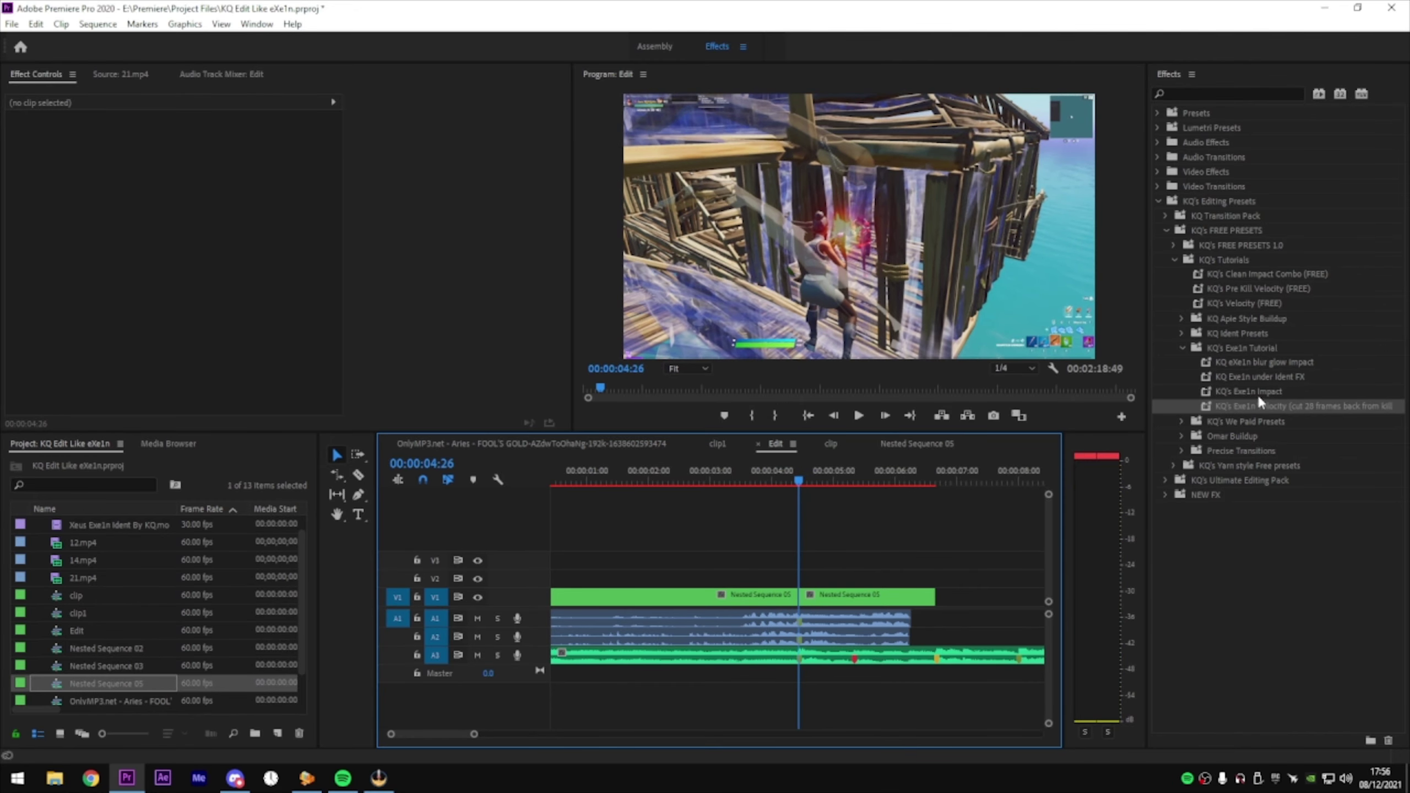
{"action": "key", "text": "c"}
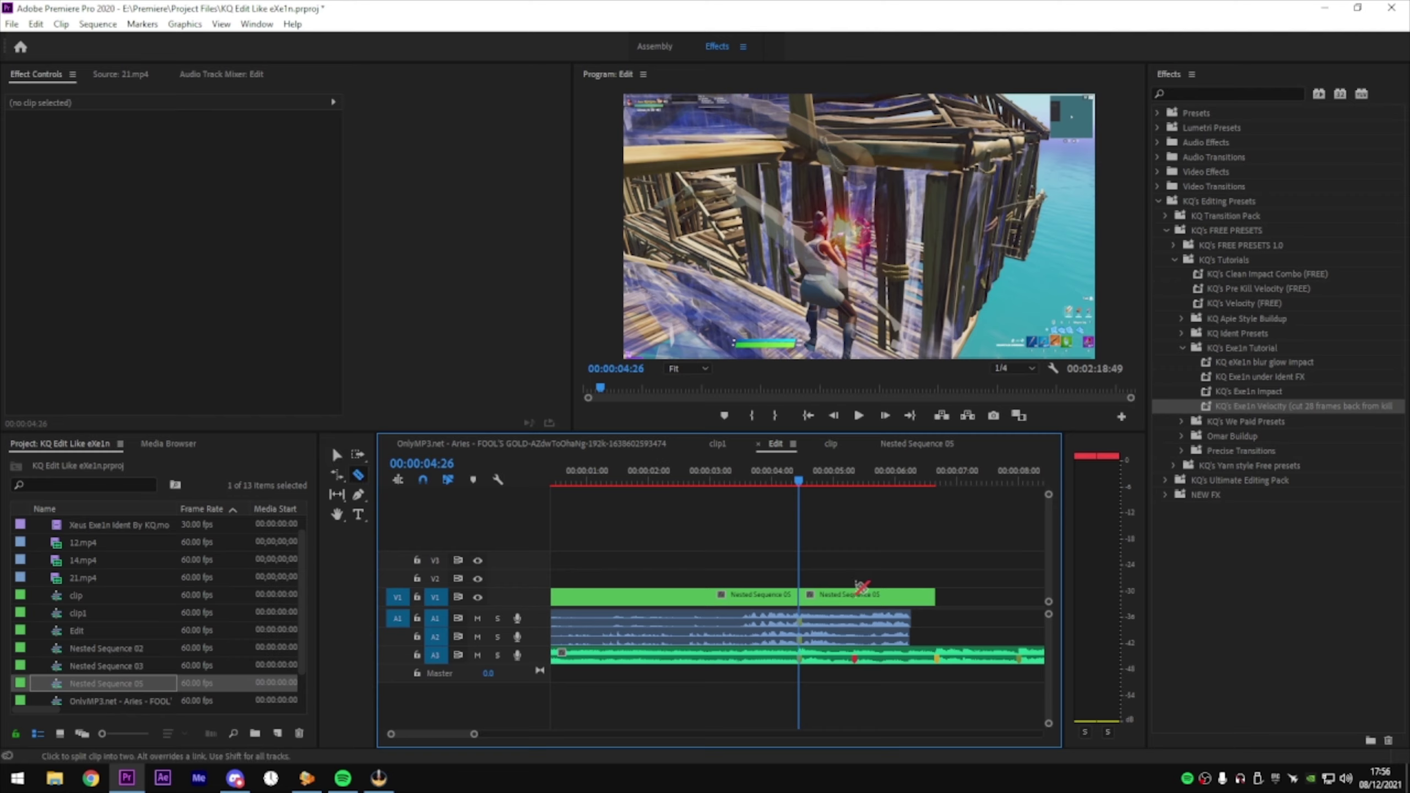
{"action": "key", "text": "v"}
{"action": "mouse_move", "coordinate": [843, 479]}
{"action": "left_mouse_down"}
{"action": "mouse_move", "coordinate": [856, 482]}
{"action": "mouse_move", "coordinate": [838, 479]}
{"action": "left_mouse_up"}
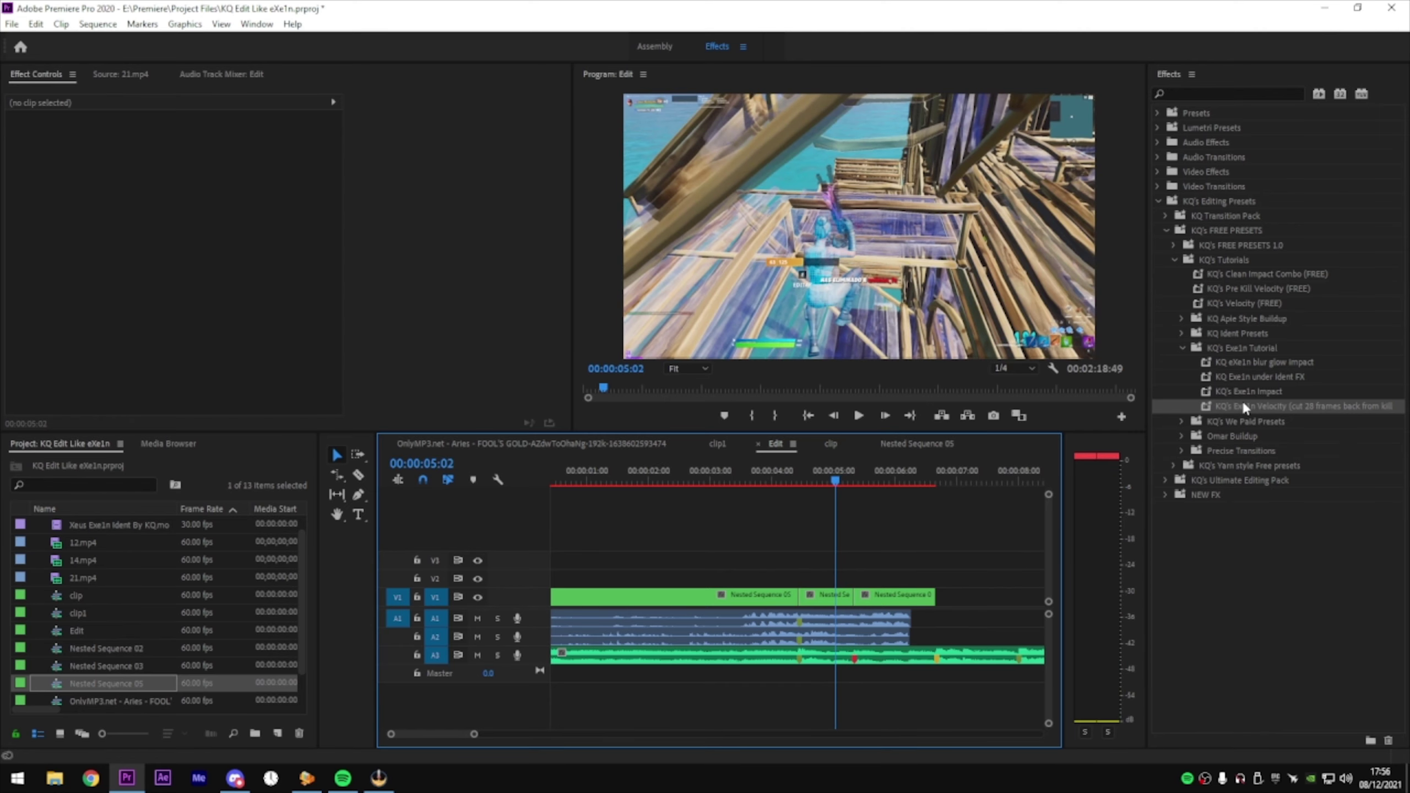
Apply the KQ's Exe1n Impact preset to the middle piece
{"action": "left_click_drag", "start_coordinate": [1240, 392], "coordinate": [820, 595]}
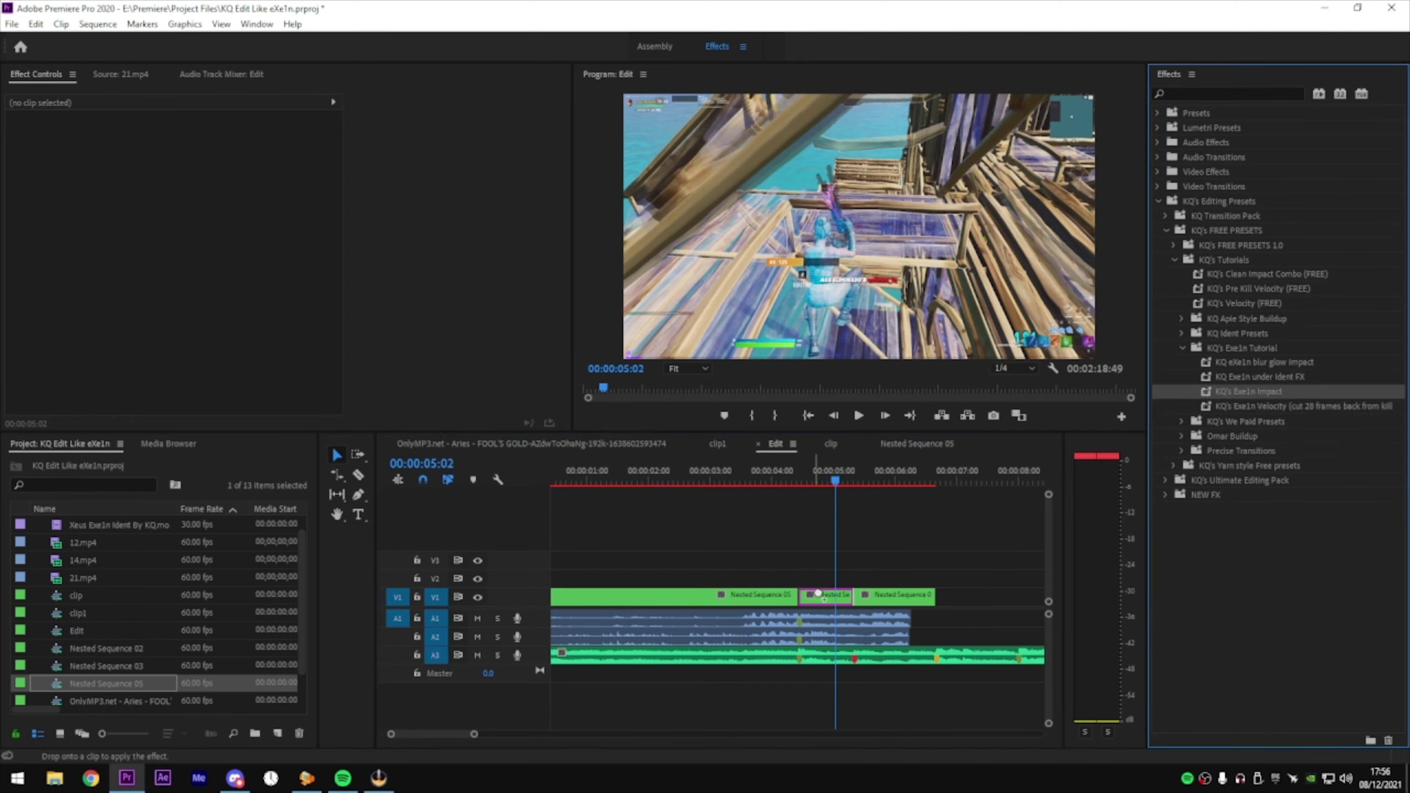
{"action": "left_click_drag", "start_coordinate": [794, 526], "coordinate": [826, 595]}
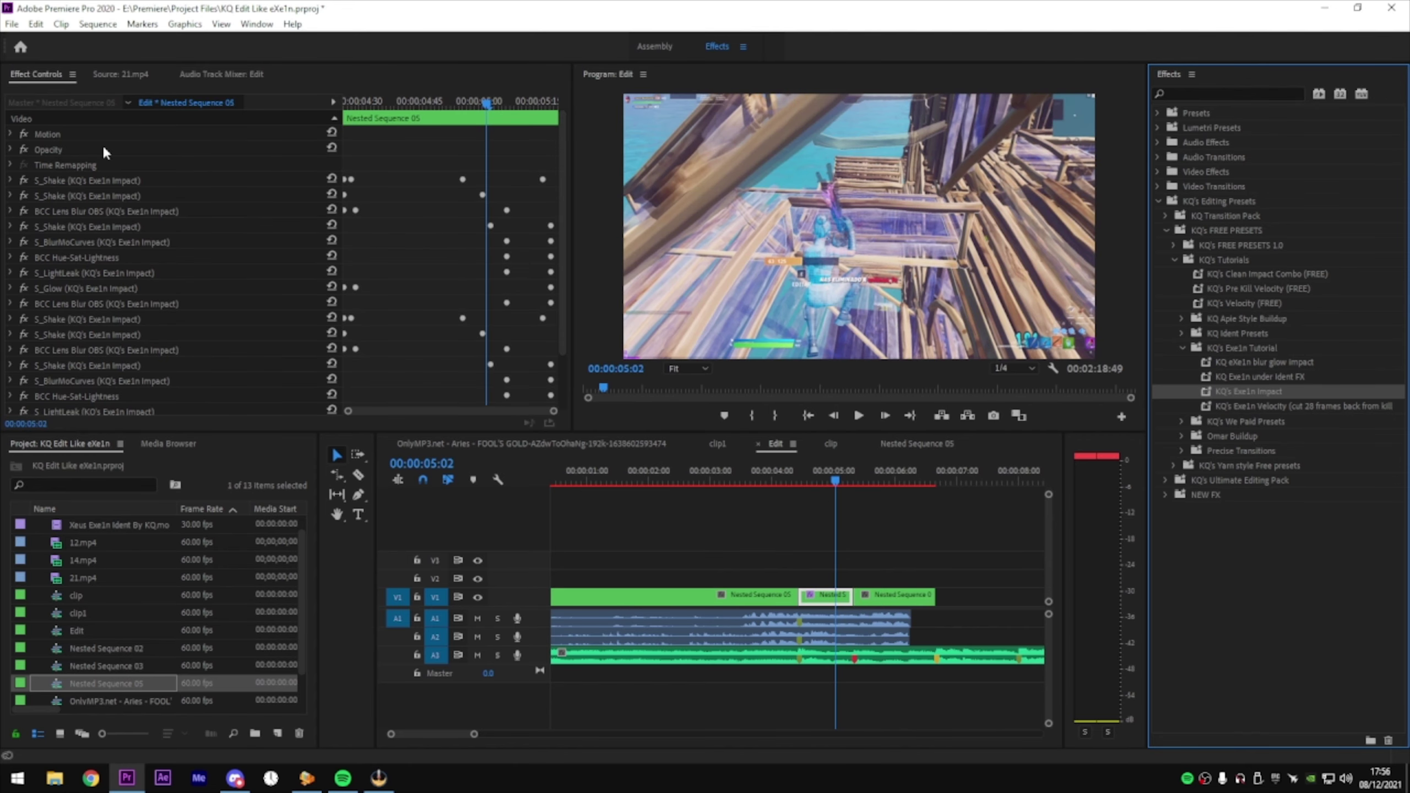
{"action": "scroll", "coordinate": [112, 208], "scroll_direction": "down", "scroll_amount": 2}
{"action": "scroll", "coordinate": [94, 236], "scroll_direction": "up", "scroll_amount": 2}
Apply KQ Exe1n under Ident FX to the last piece and play back the result
{"action": "left_click", "coordinate": [1235, 375]}
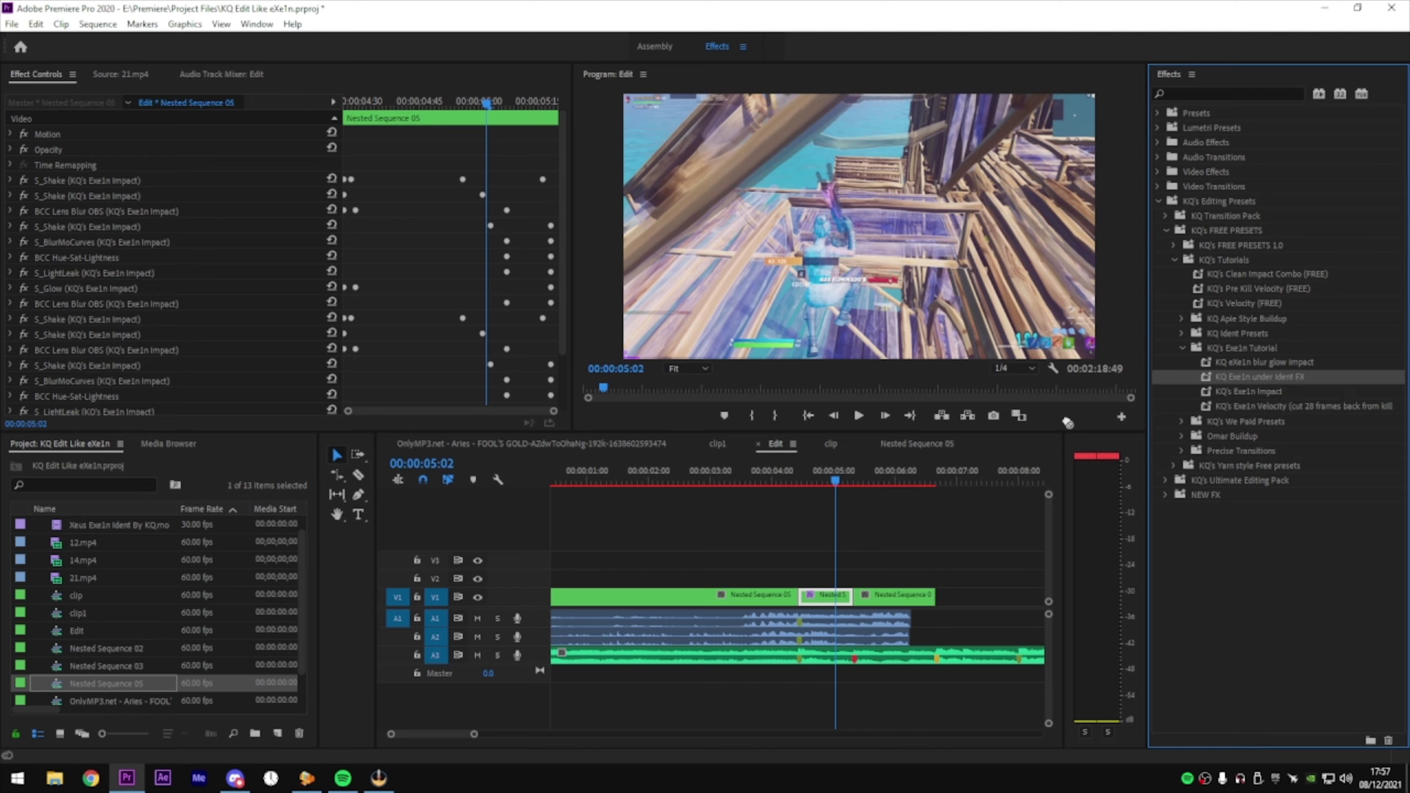
{"action": "left_click_drag", "start_coordinate": [1067, 422], "coordinate": [890, 603]}
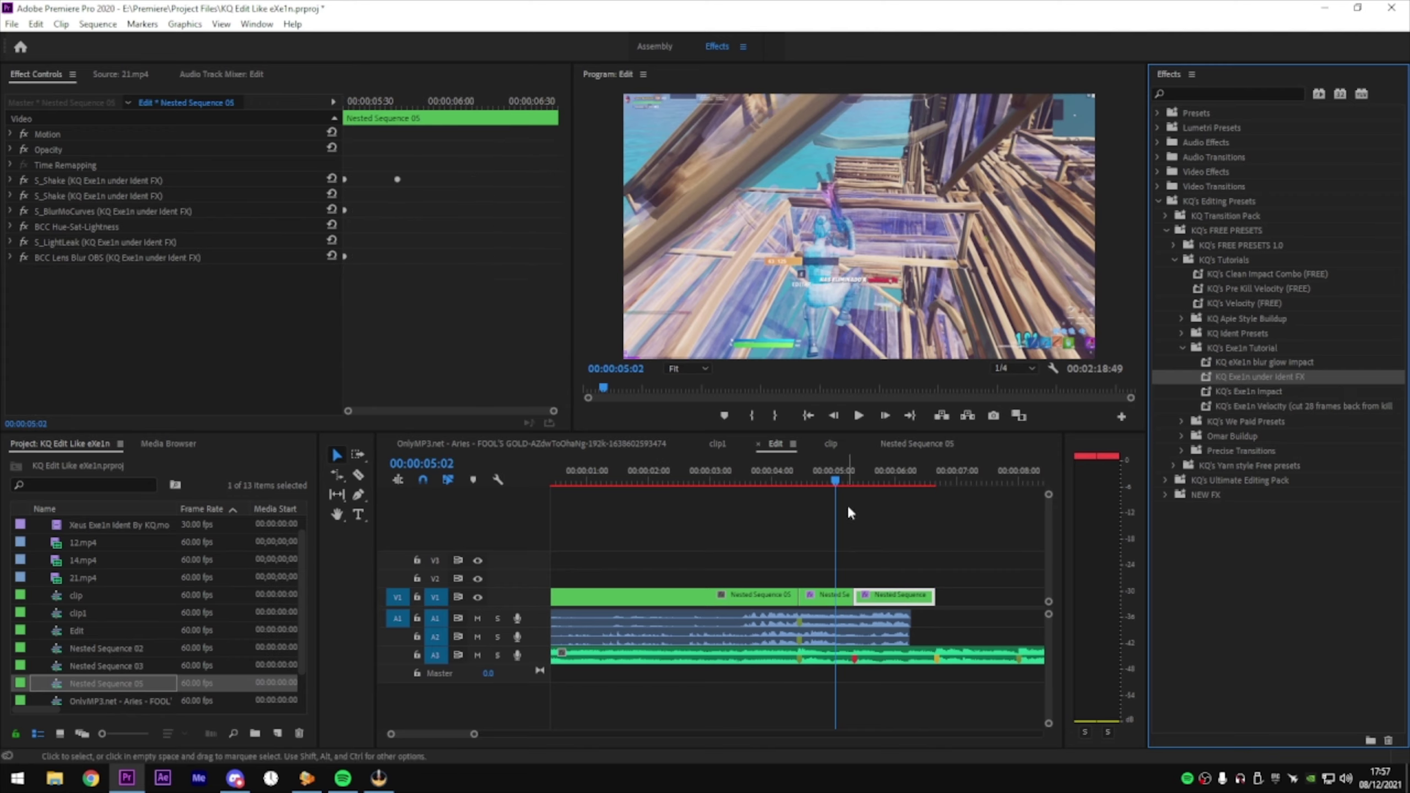
{"action": "key", "text": "space"}
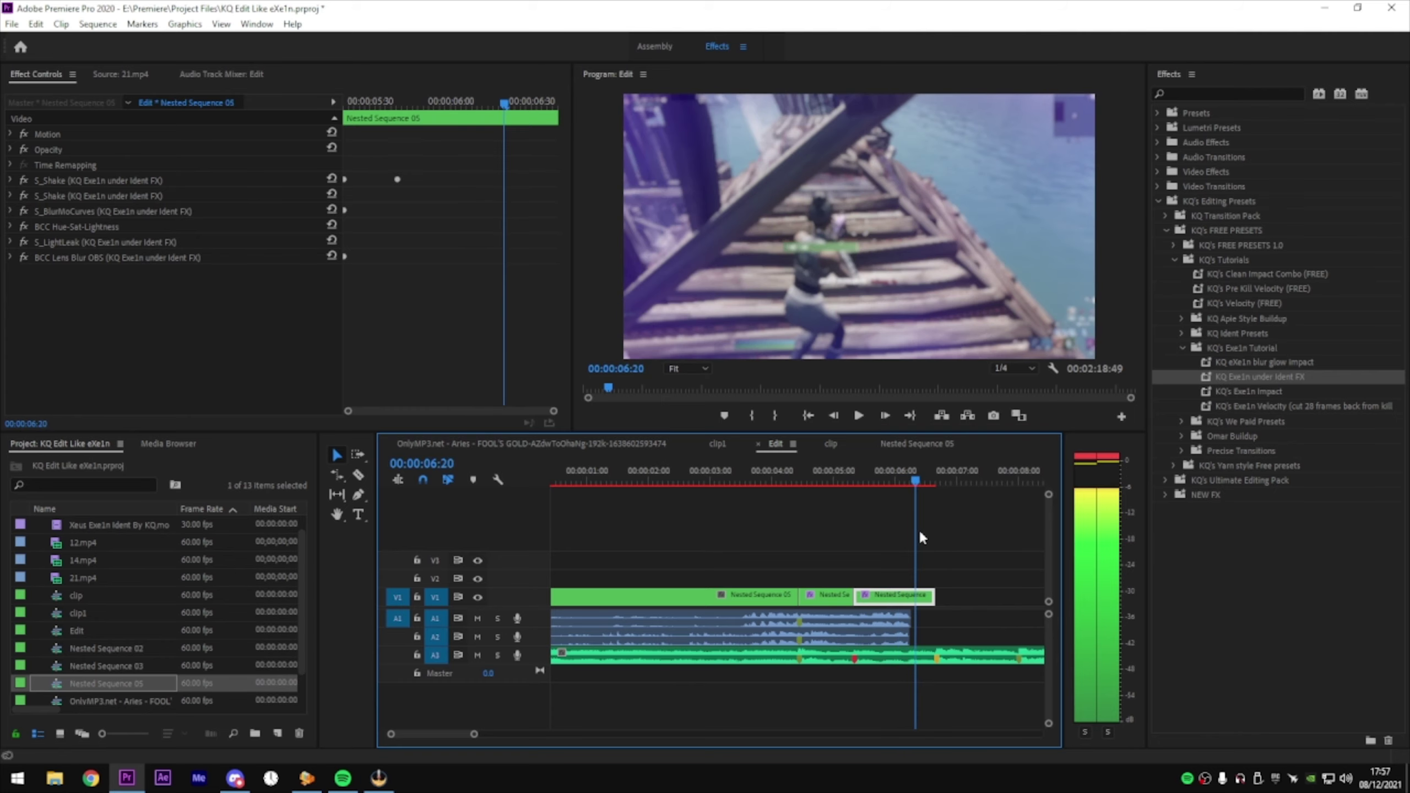
{"action": "key", "text": "space"}
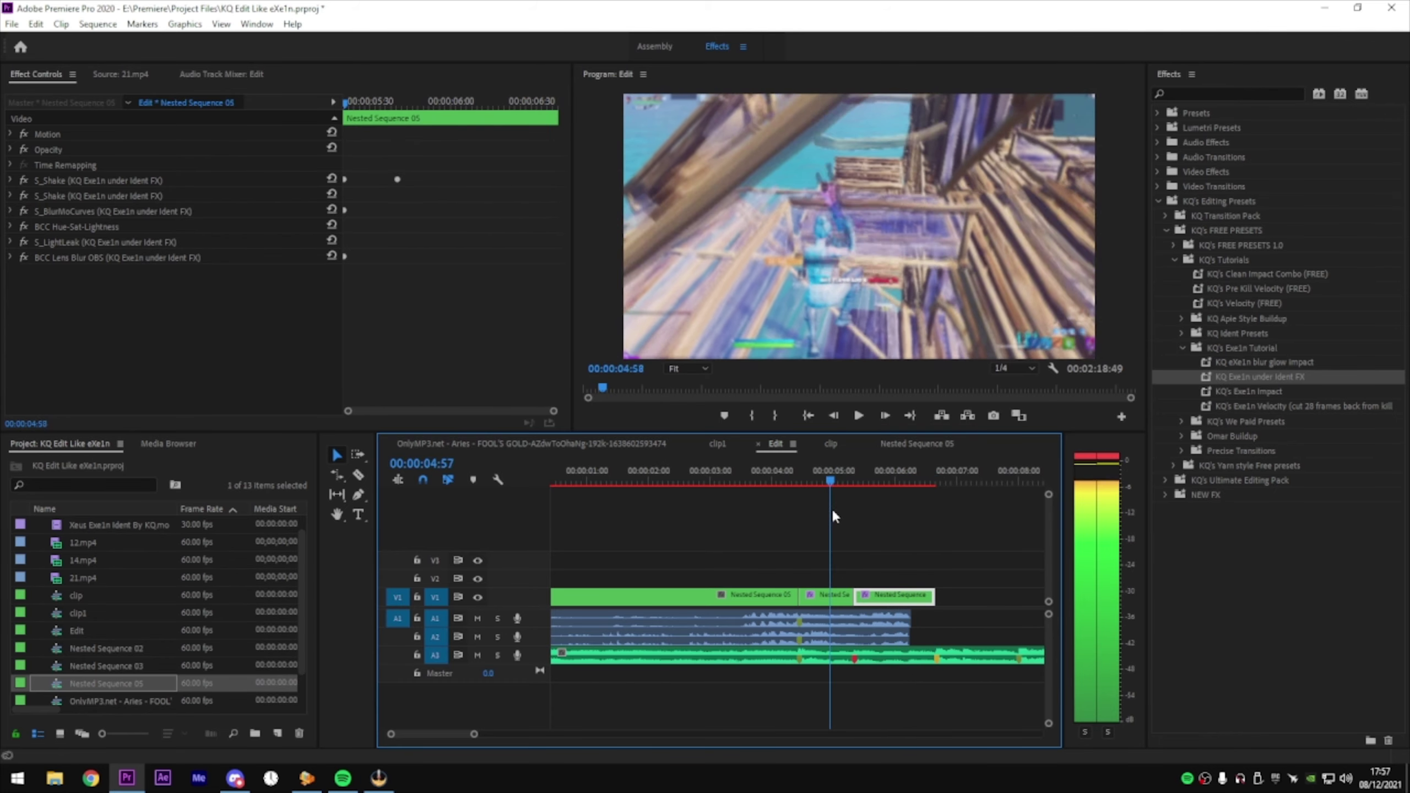
{"action": "key", "text": "ctrl+v"}
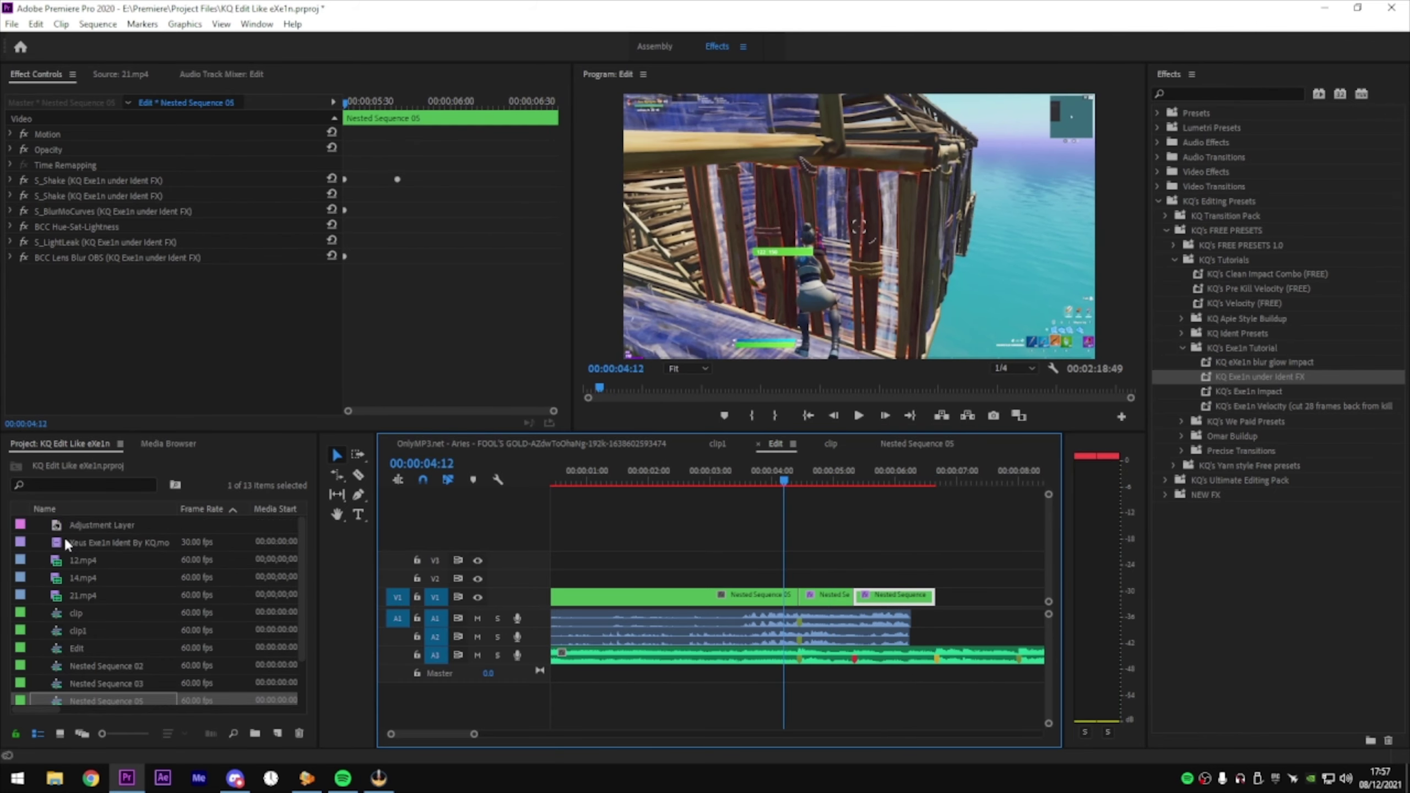
Place the Xeus ident overlay on track V2 near 00:00:04:12
{"action": "left_click", "coordinate": [94, 547]}
{"action": "left_click_drag", "start_coordinate": [116, 547], "coordinate": [817, 581]}
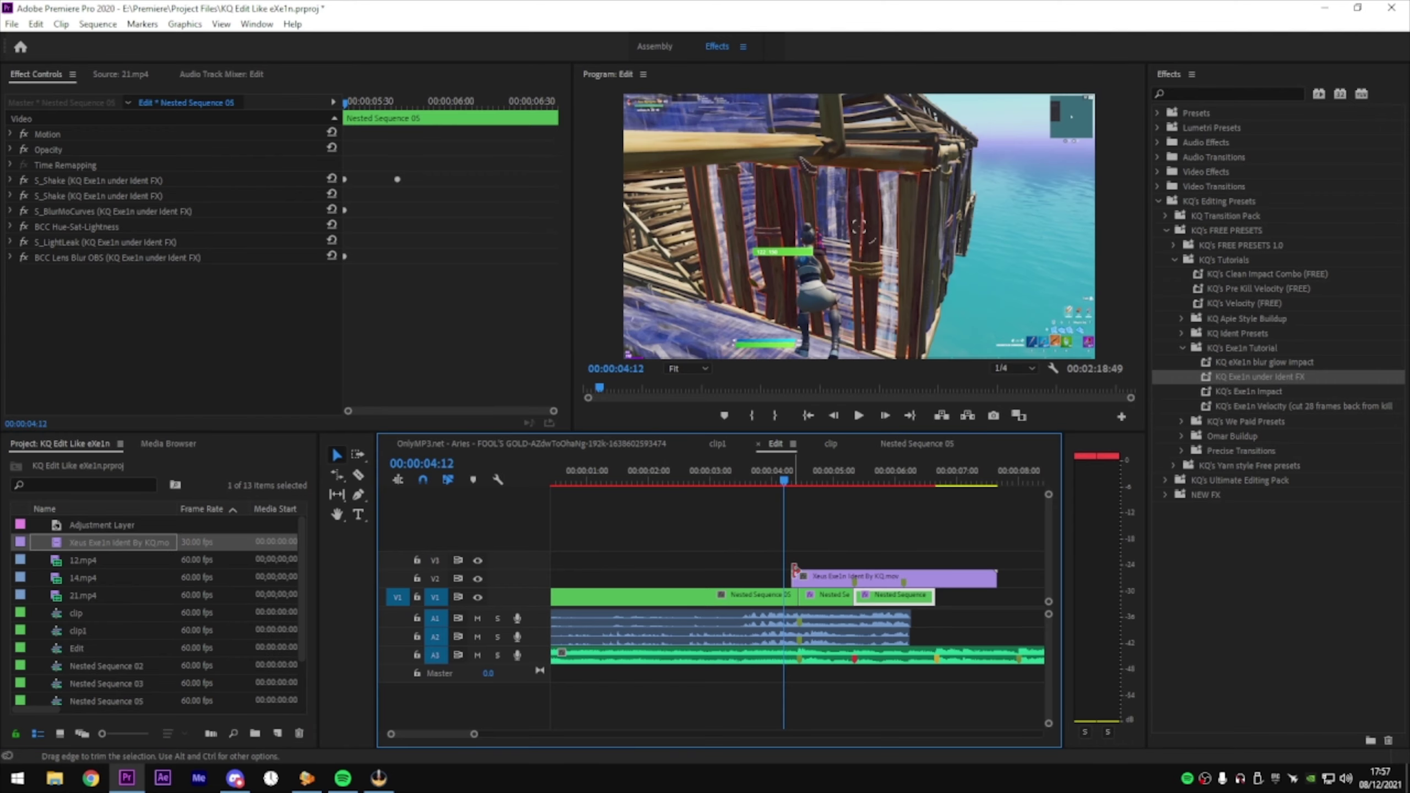
{"action": "left_click_drag", "start_coordinate": [817, 581], "coordinate": [795, 581]}
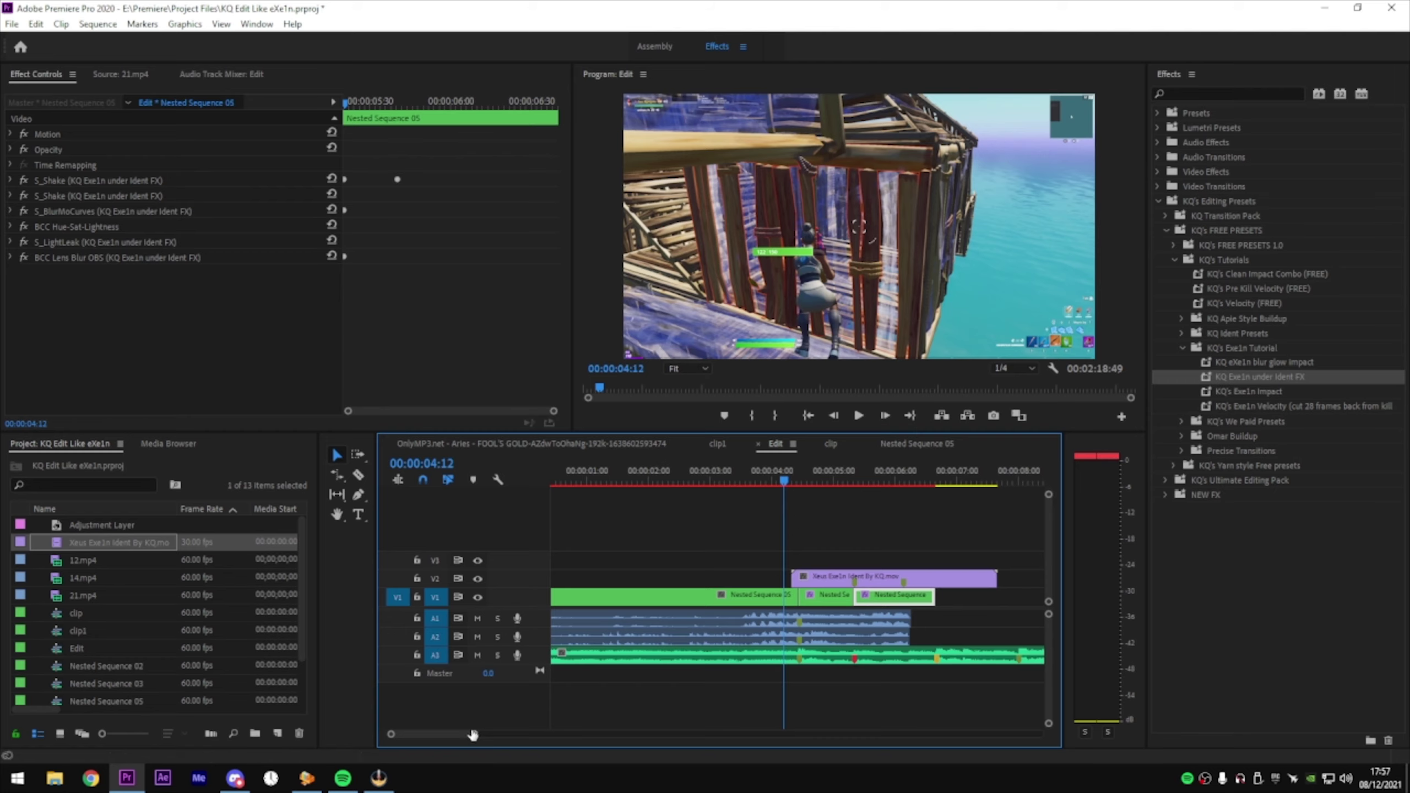
Zoom in around 00:00:05:20 and preview the ident, stopping at 00:00:06:27
{"action": "left_click_drag", "start_coordinate": [473, 735], "coordinate": [451, 735]}
{"action": "left_click", "coordinate": [941, 483]}
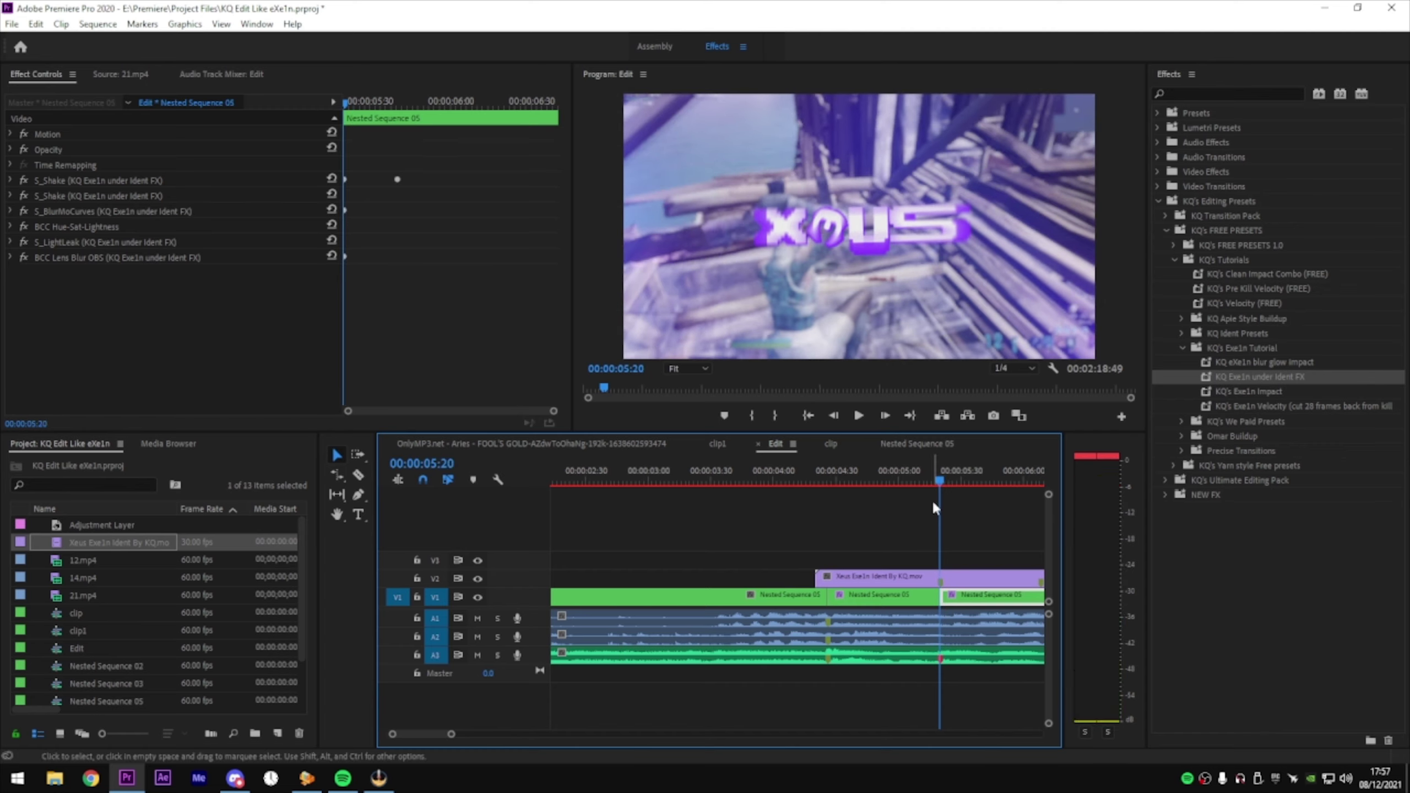
{"action": "key", "text": "shift+Left"}
{"action": "scroll", "coordinate": [942, 575], "scroll_direction": "down", "scroll_amount": 2}
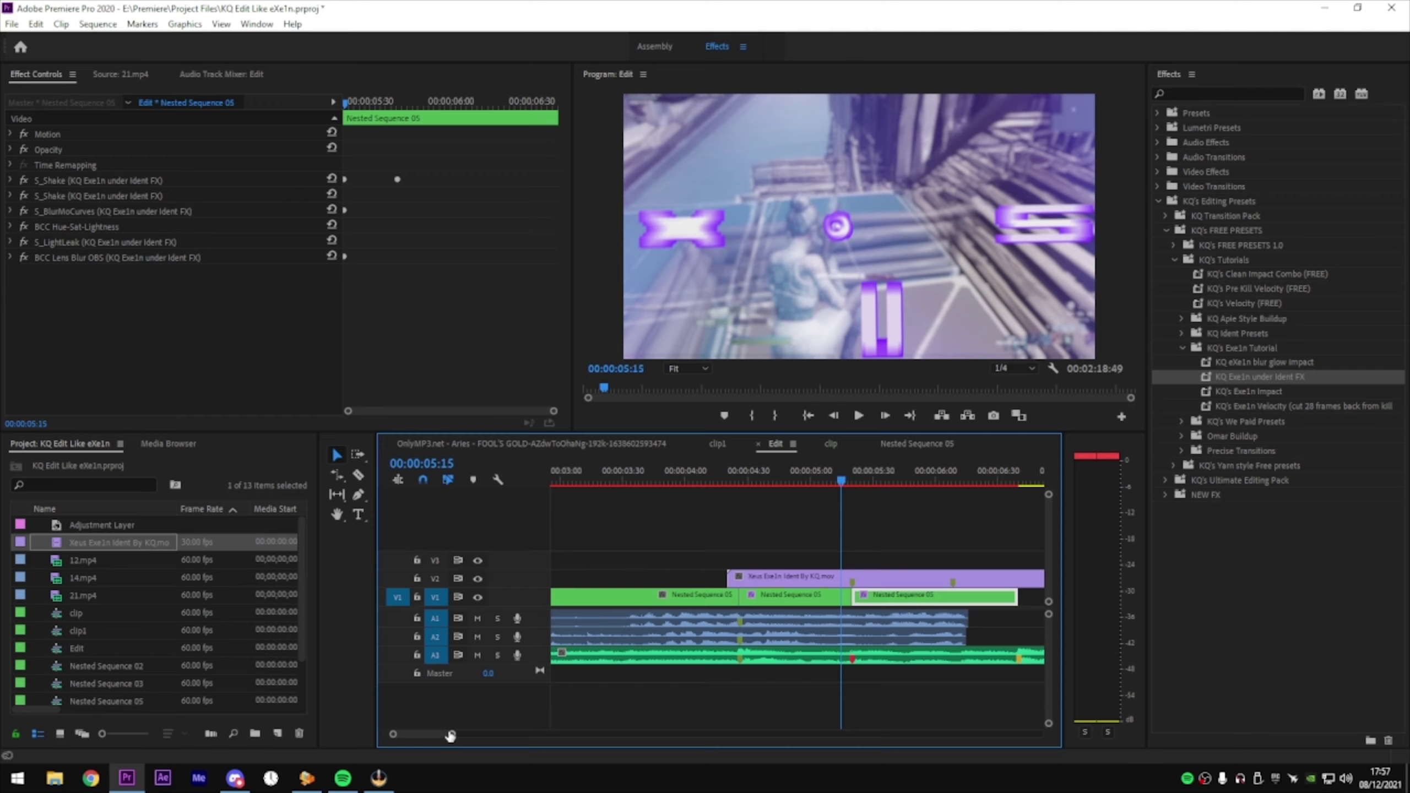
{"action": "left_click_drag", "start_coordinate": [452, 734], "coordinate": [433, 734]}
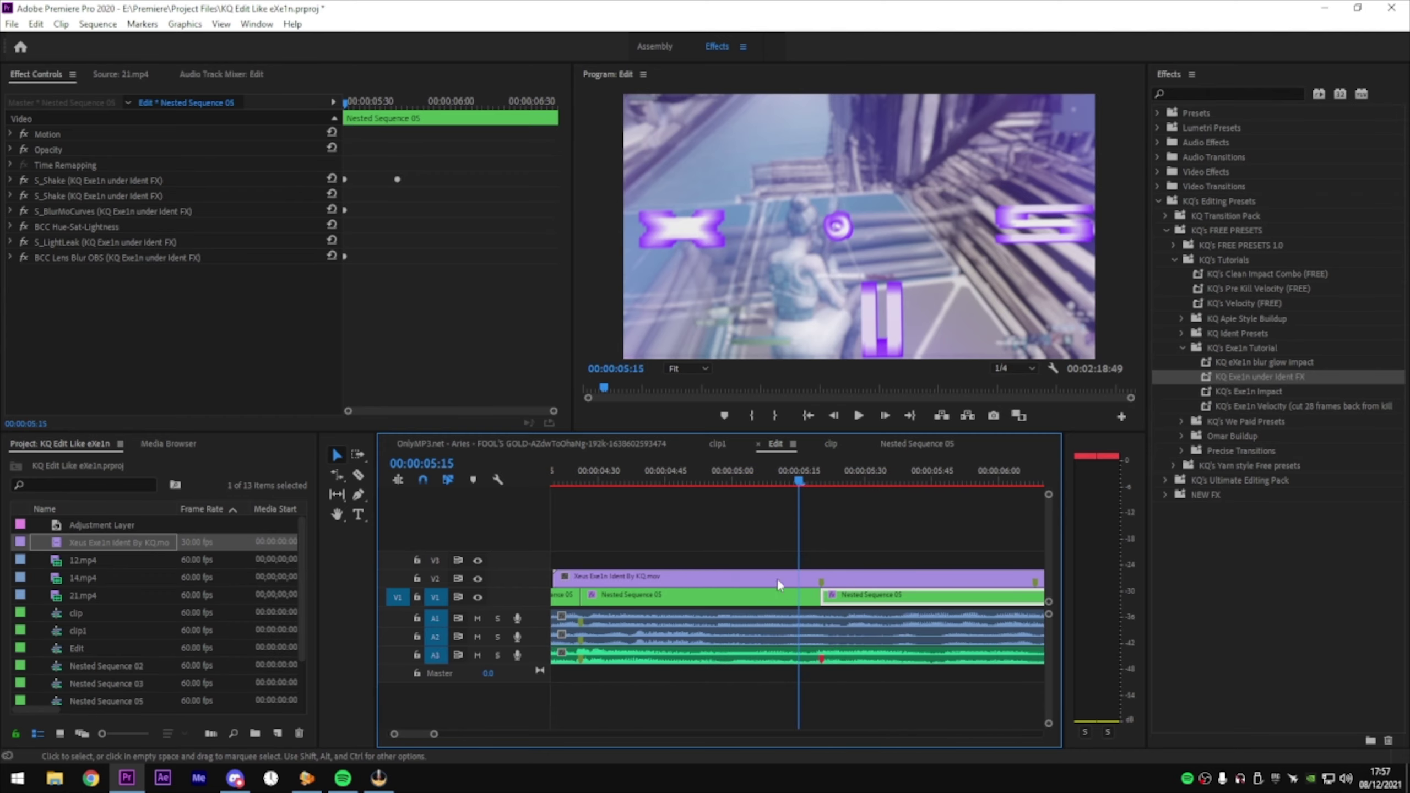
{"action": "left_click", "coordinate": [816, 488]}
{"action": "left_click", "coordinate": [822, 481]}
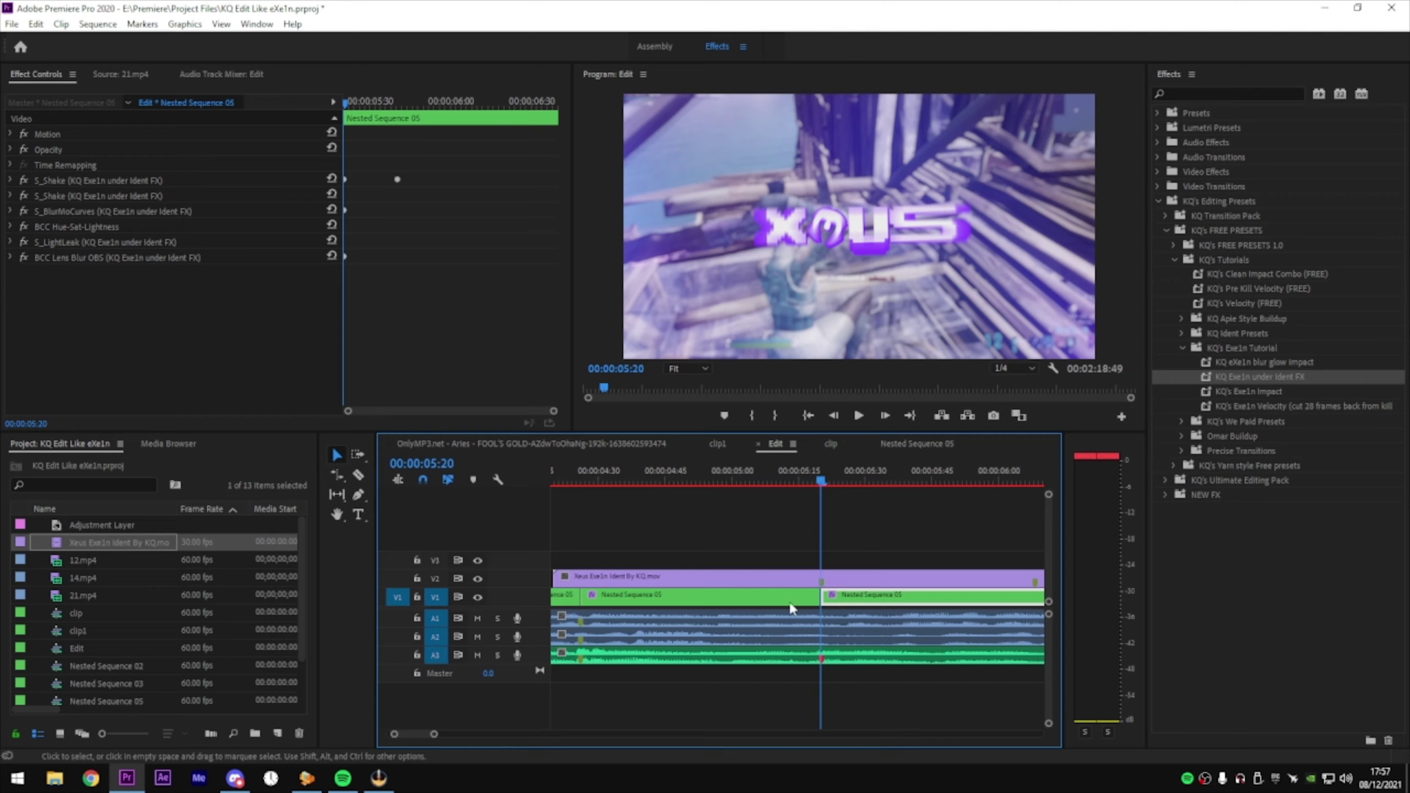
{"action": "left_click", "coordinate": [814, 576]}
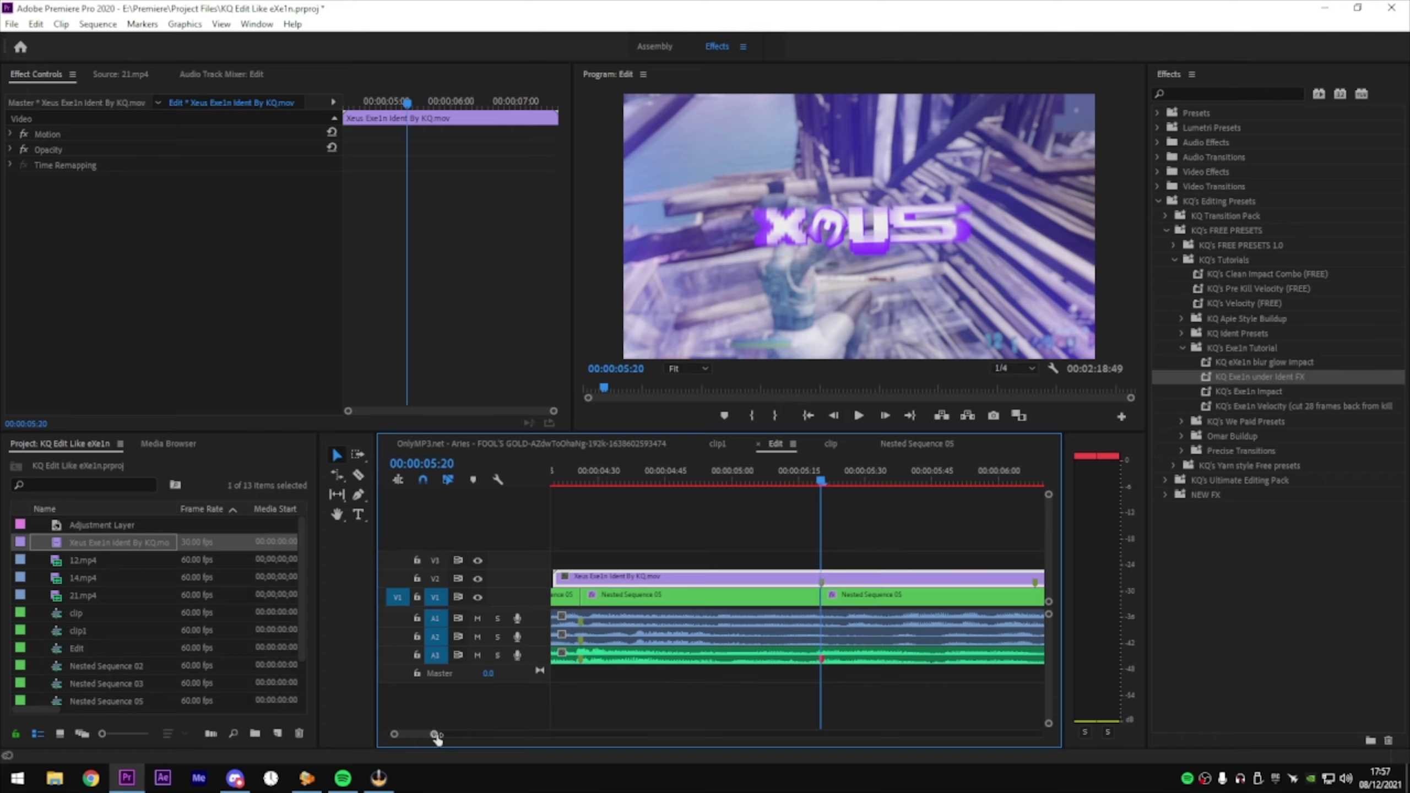
{"action": "left_click_drag", "start_coordinate": [437, 736], "coordinate": [478, 734]}
{"action": "key", "text": "space"}
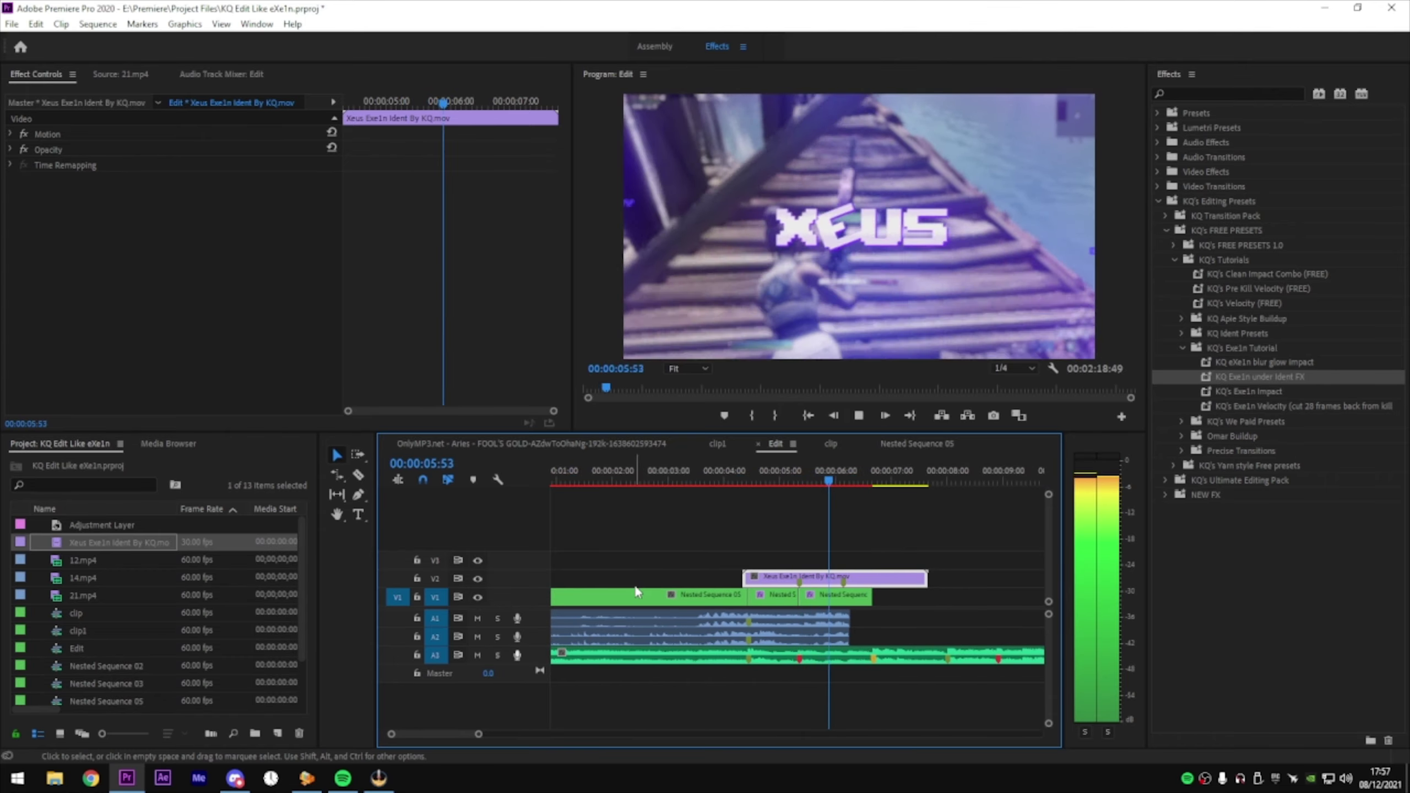
{"action": "key", "text": "space"}
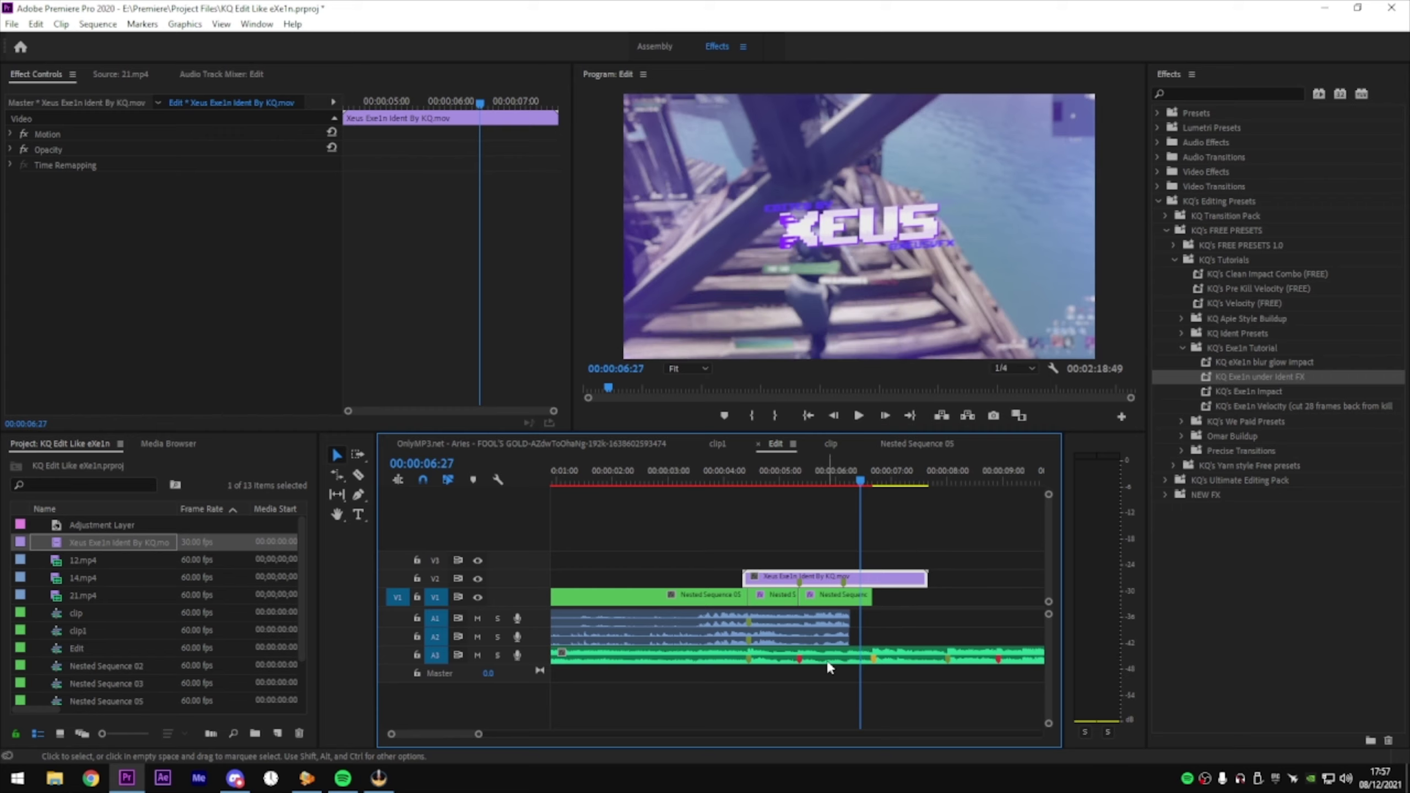
Cut the ident at the playhead and delete its leftover tail
{"action": "left_click", "coordinate": [849, 662]}
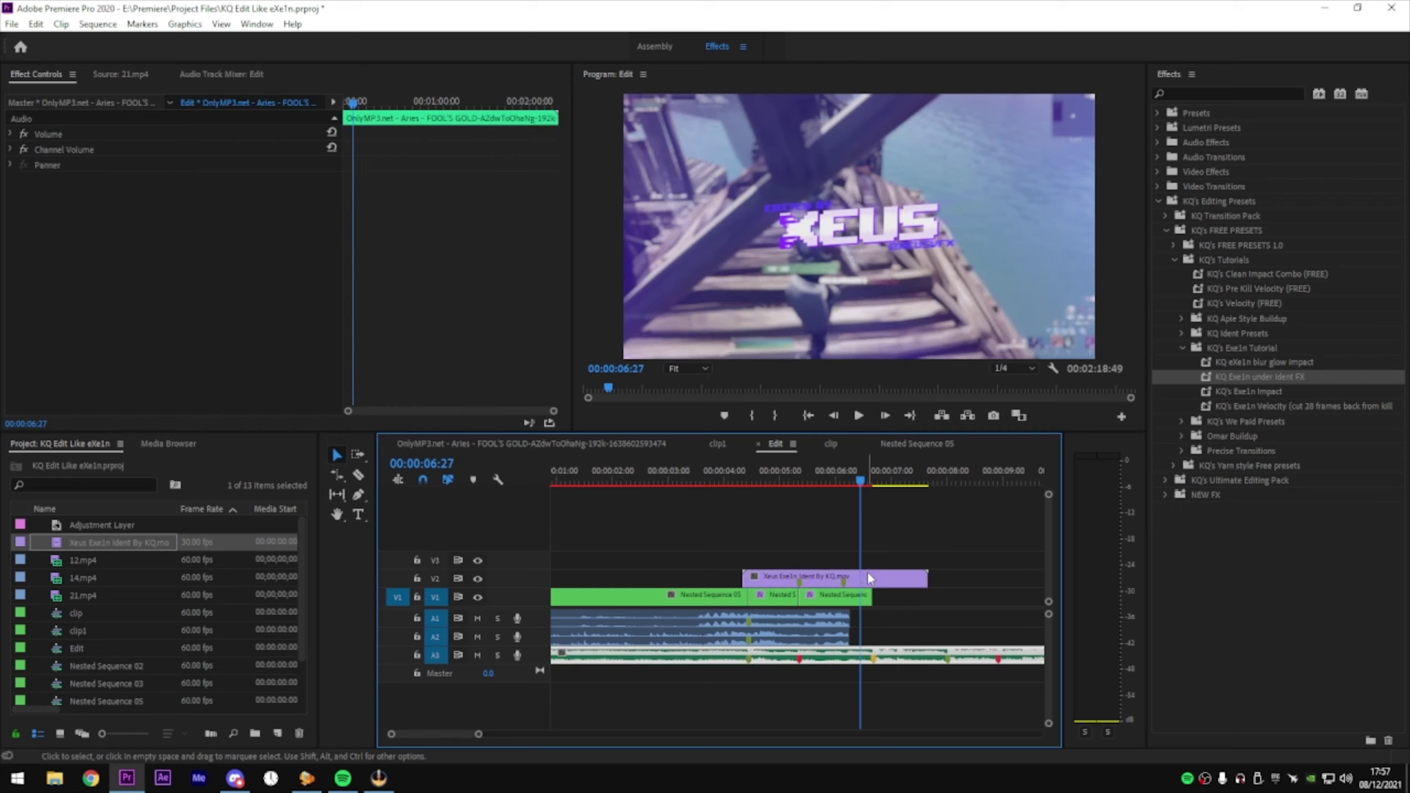
{"action": "key", "text": "c"}
{"action": "key", "text": "v"}
{"action": "left_click", "coordinate": [897, 576]}
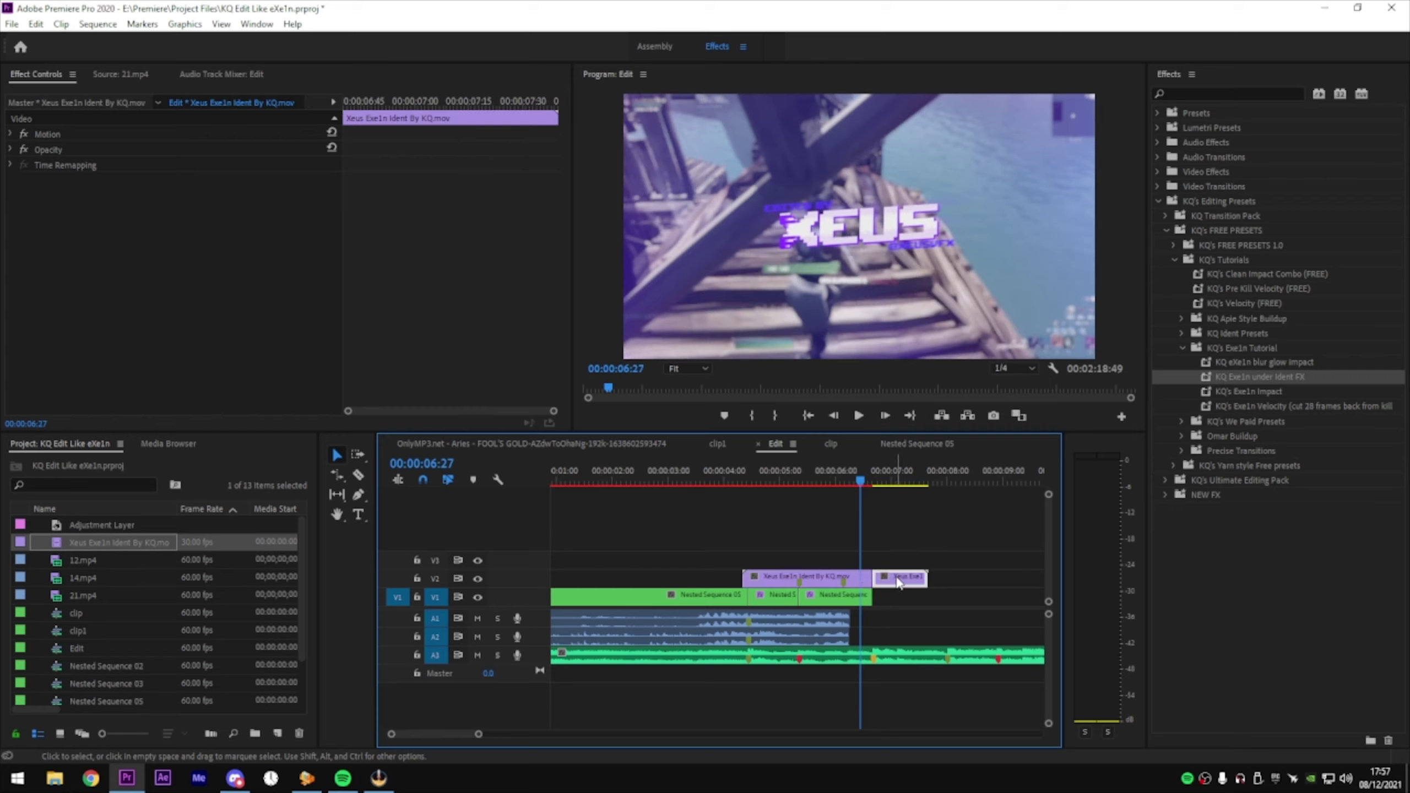
{"action": "key", "text": "Delete"}
Cut the ident around 00:00:04:23 and delete the small head piece
{"action": "mouse_move", "coordinate": [731, 481]}
{"action": "left_mouse_down"}
{"action": "mouse_move", "coordinate": [756, 478]}
{"action": "mouse_move", "coordinate": [768, 514]}
{"action": "left_mouse_up"}
{"action": "key", "text": "c"}
{"action": "left_click", "coordinate": [749, 578]}
{"action": "key", "text": "v"}
{"action": "left_click", "coordinate": [746, 578]}
{"action": "key", "text": "Delete"}
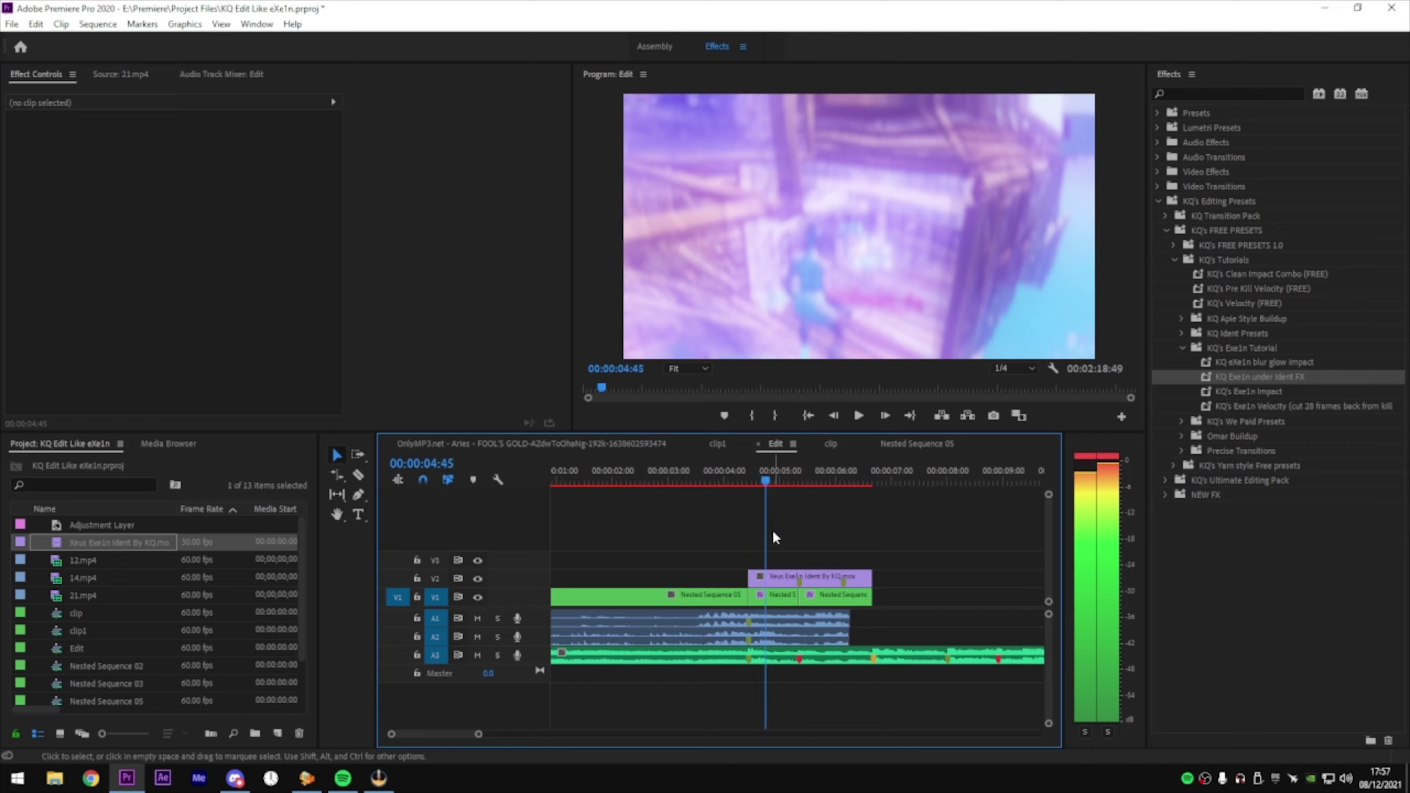
With track V1 hidden, cut the ident at 00:00:04:57 and delete the piece before it
{"action": "left_click", "coordinate": [784, 576]}
{"action": "left_click", "coordinate": [478, 597]}
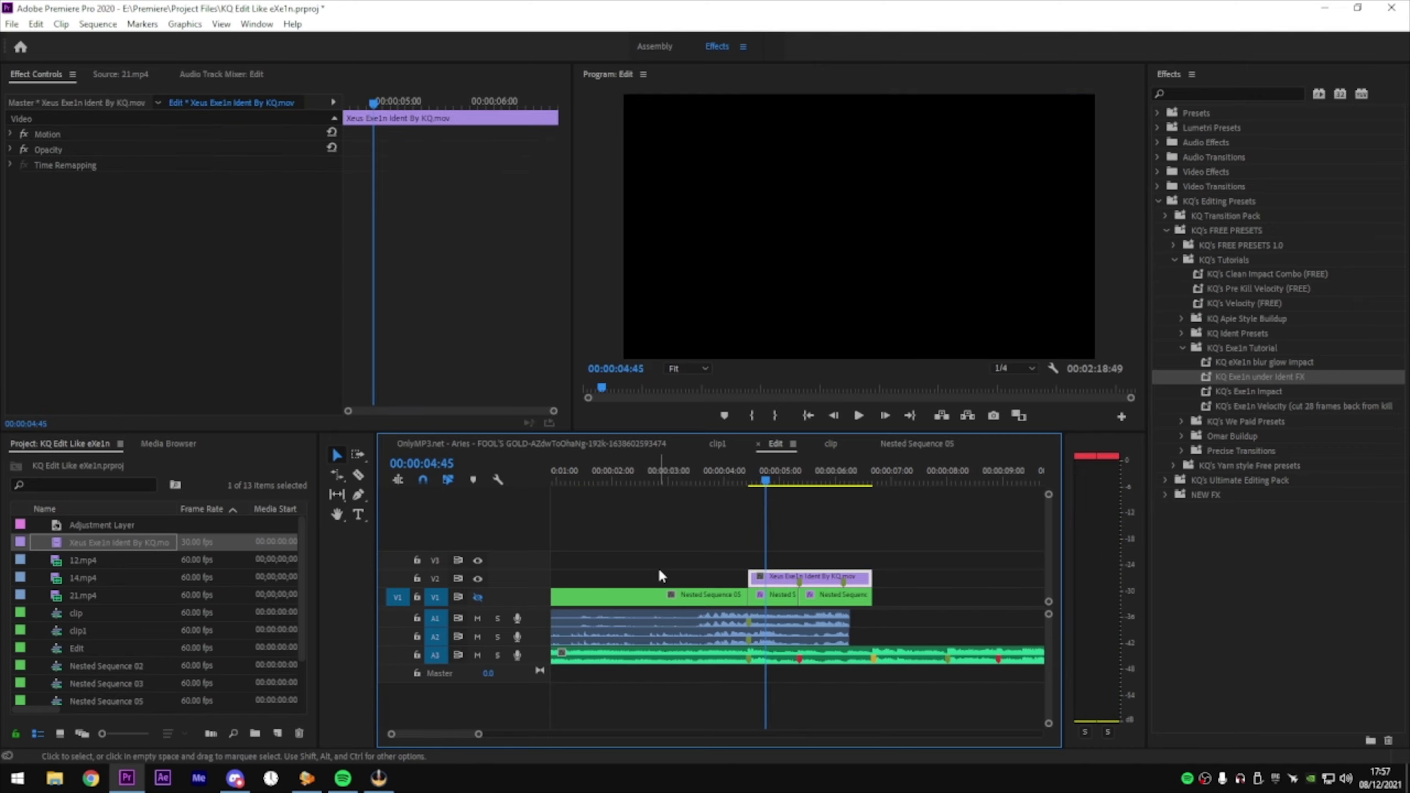
{"action": "key", "text": "space"}
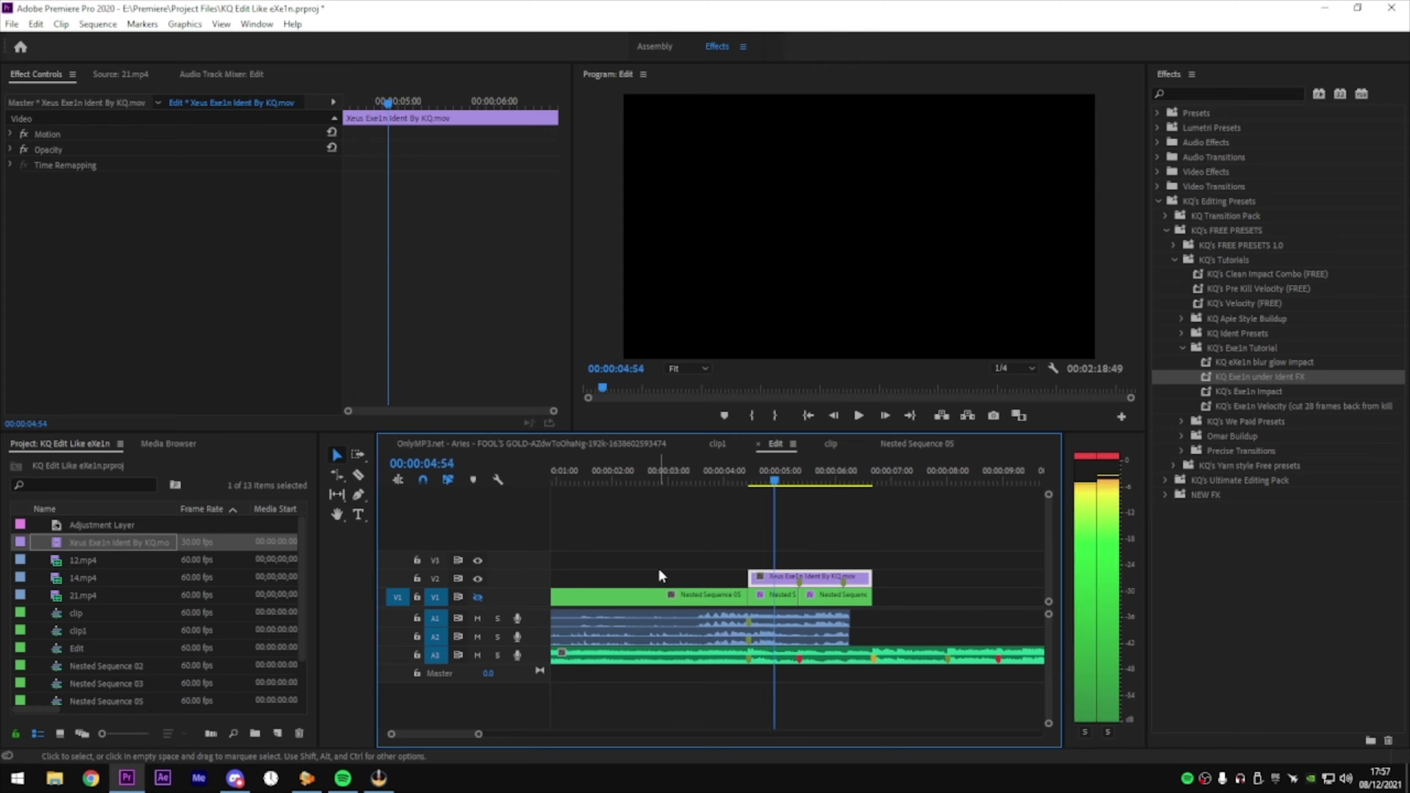
{"action": "key", "text": "space"}
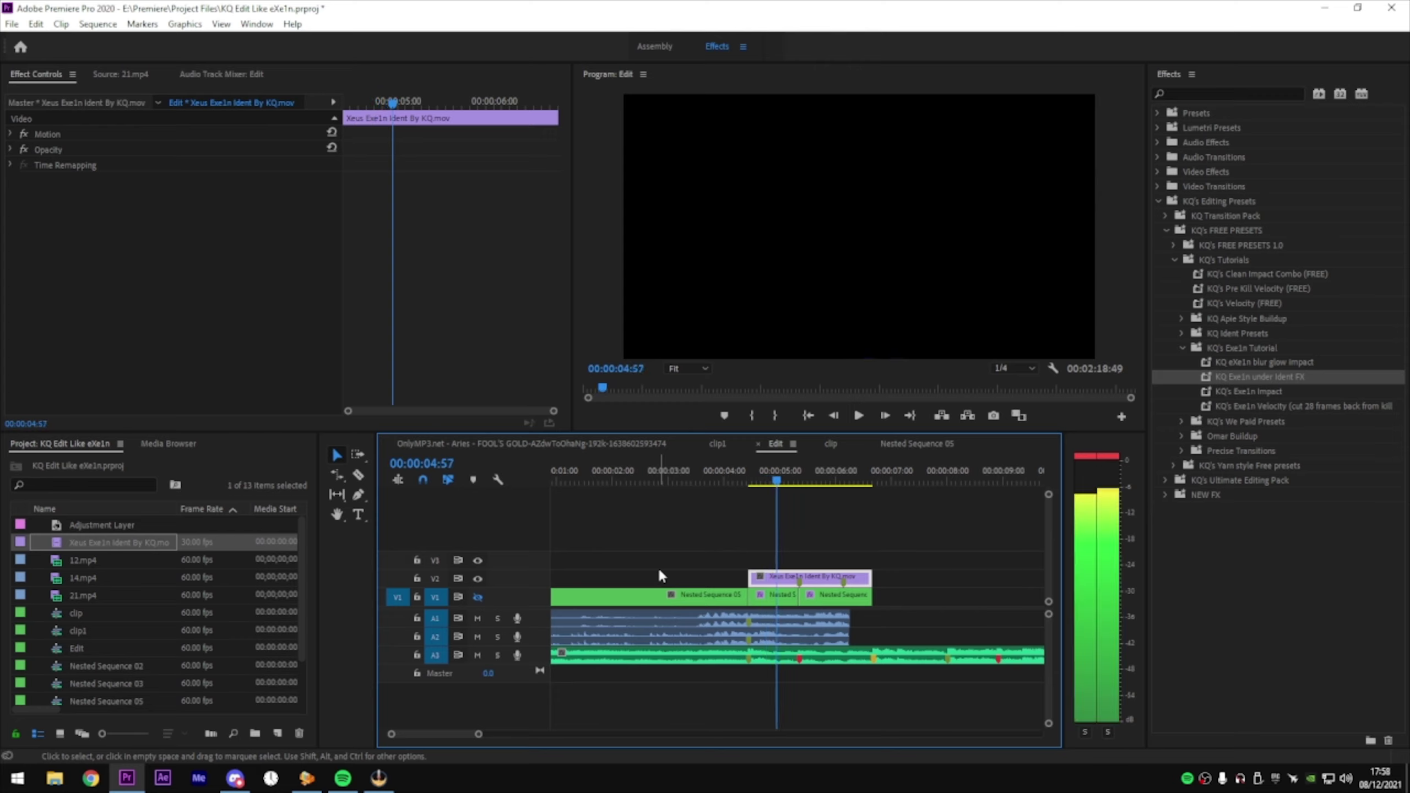
{"action": "key", "text": "c"}
{"action": "left_click", "coordinate": [777, 577]}
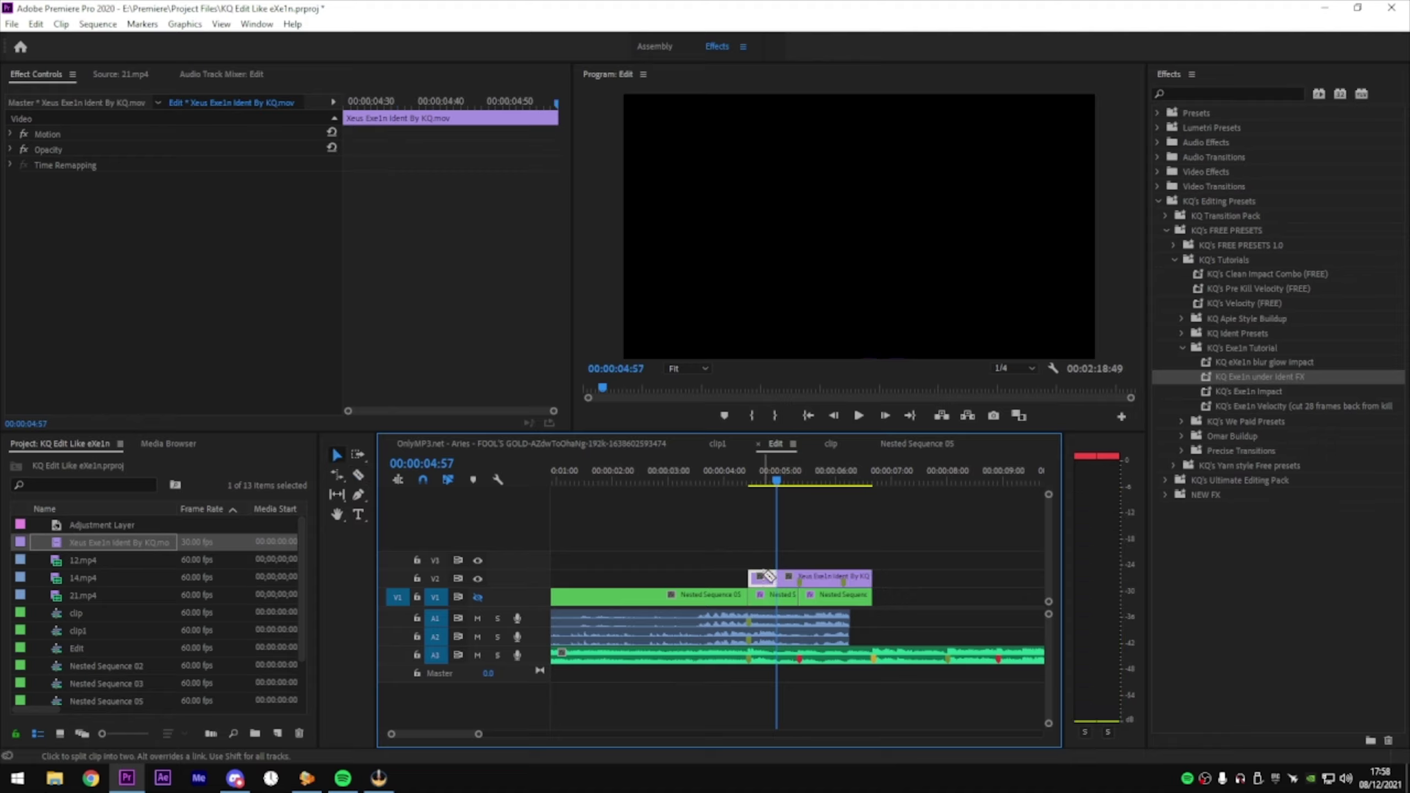
{"action": "key", "text": "v"}
{"action": "left_click", "coordinate": [763, 577]}
{"action": "key", "text": "Delete"}
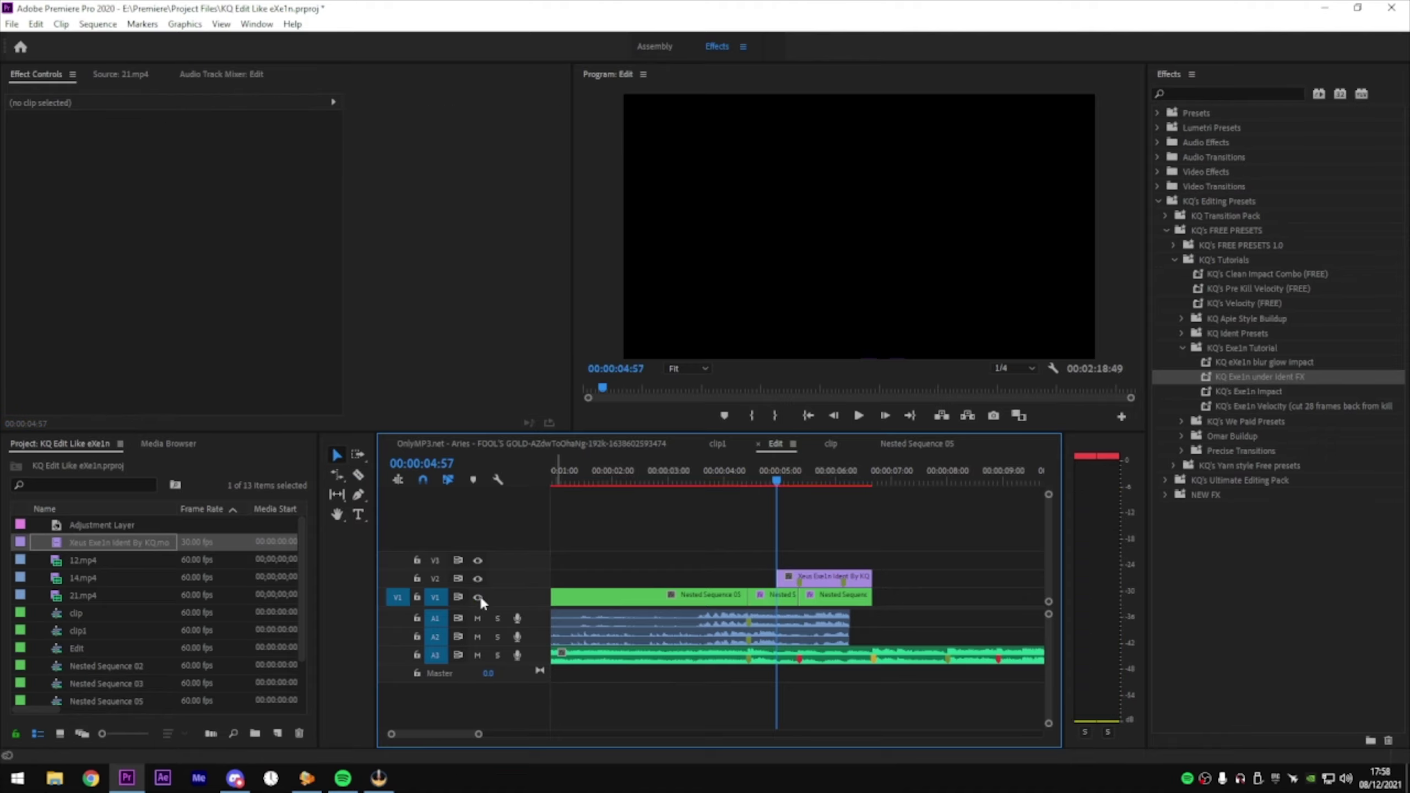
Play back the trimmed ident and return the playhead to 00:00:04:42
{"action": "key", "text": "space"}
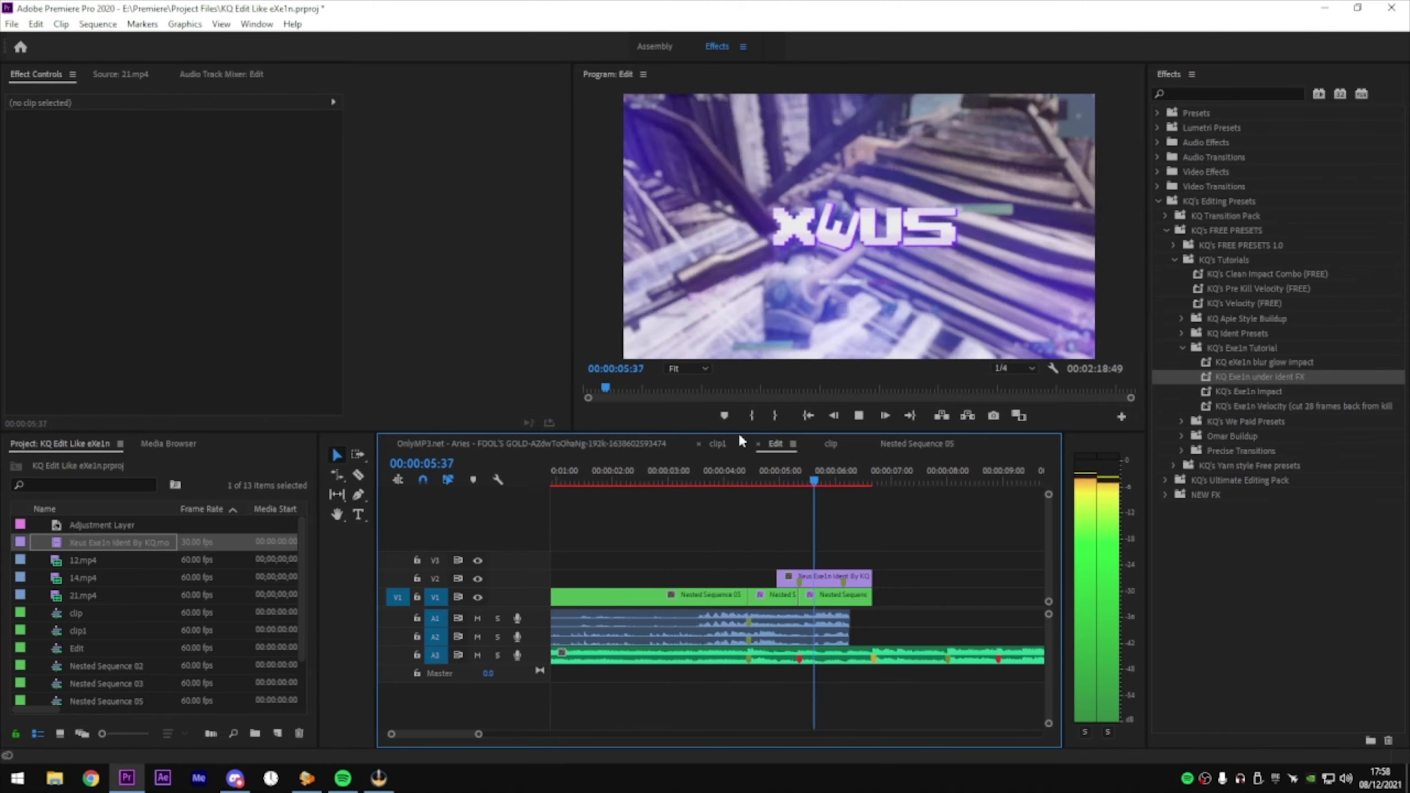
{"action": "key", "text": "space"}
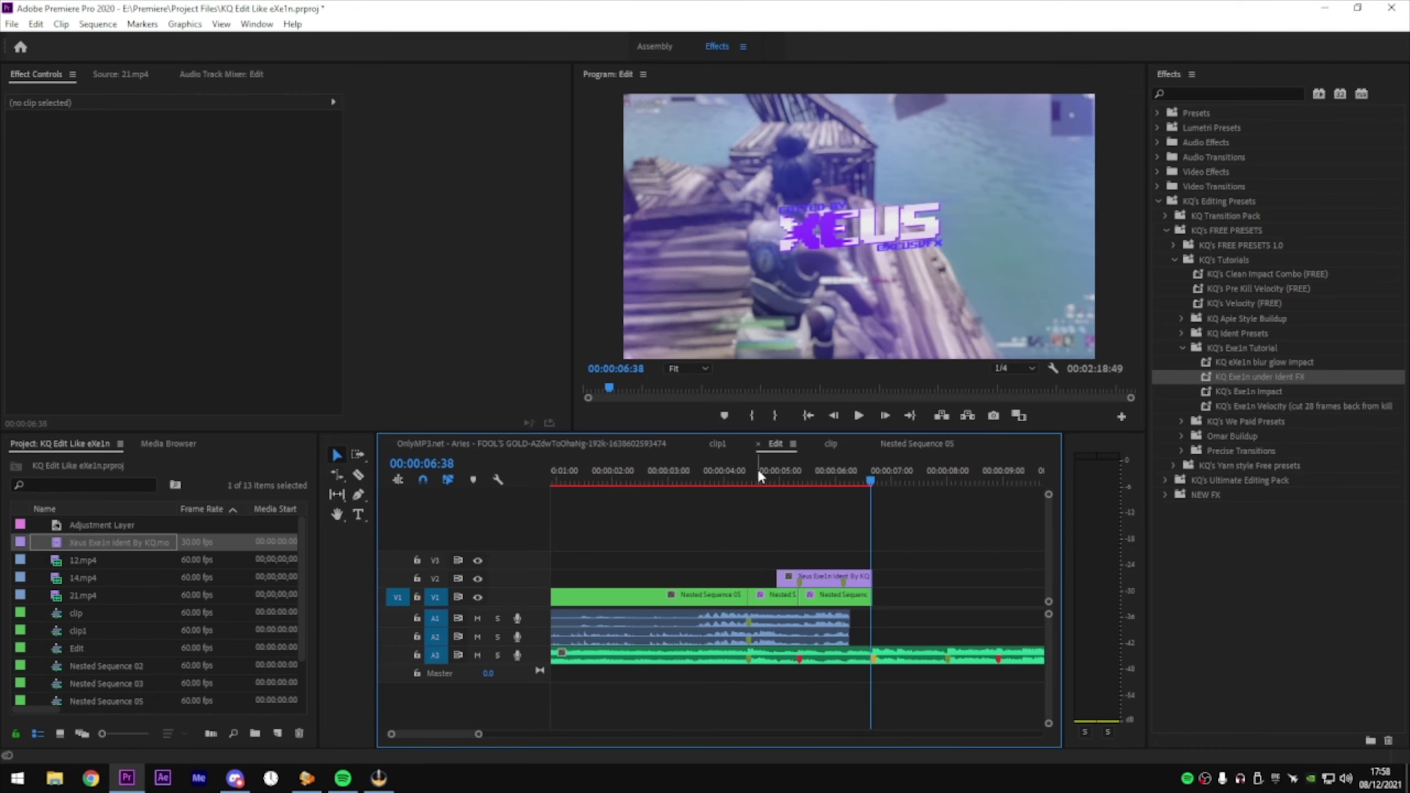
{"action": "left_click", "coordinate": [764, 477]}
Nest the V2 Xeus ident and the middle V1 nested clip, accepting the name Nested Sequence 06
{"action": "mouse_move", "coordinate": [767, 479]}
{"action": "left_mouse_down"}
{"action": "mouse_move", "coordinate": [830, 502]}
{"action": "mouse_move", "coordinate": [877, 547]}
{"action": "left_mouse_up"}
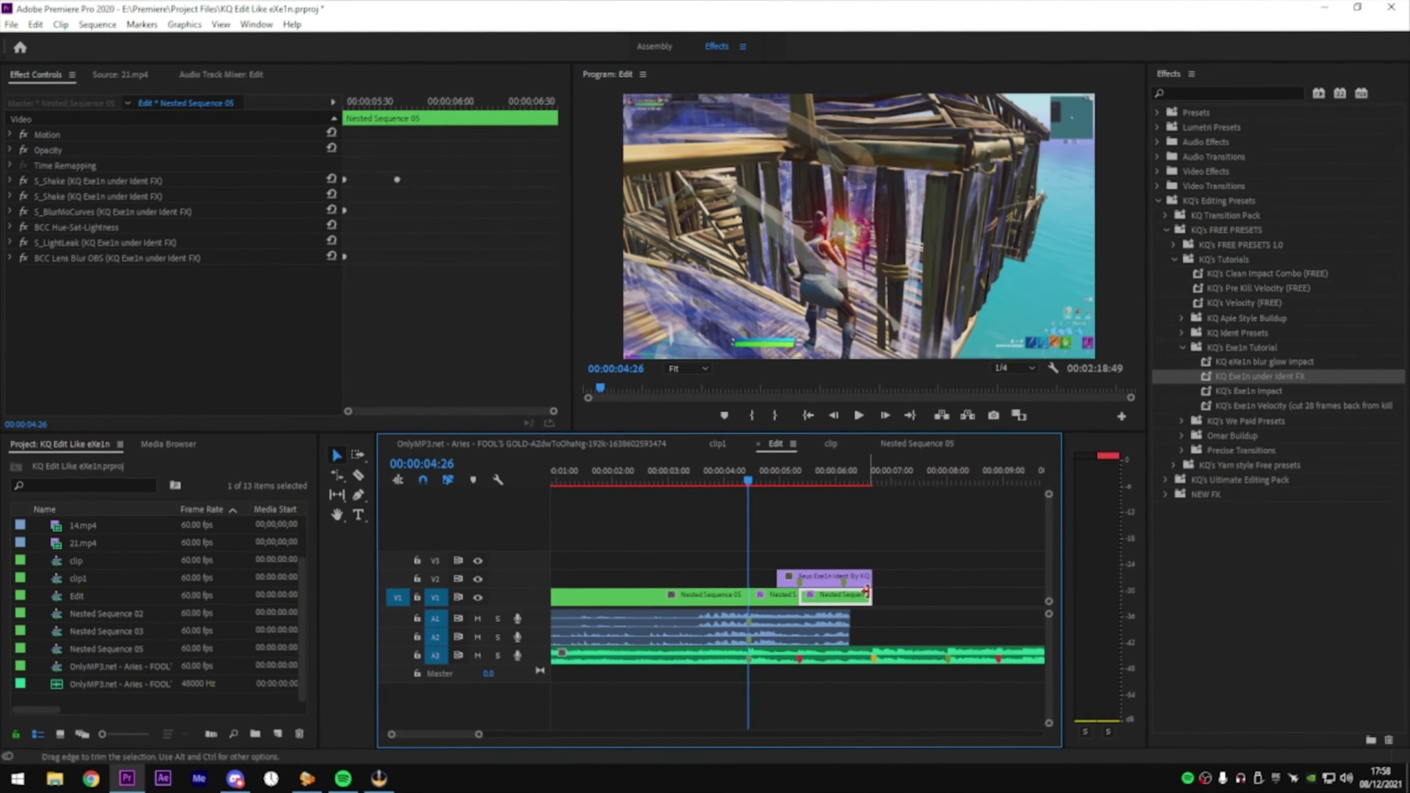
{"action": "left_click", "coordinate": [820, 581], "text": "shift"}
{"action": "left_click", "coordinate": [783, 599], "text": "shift"}
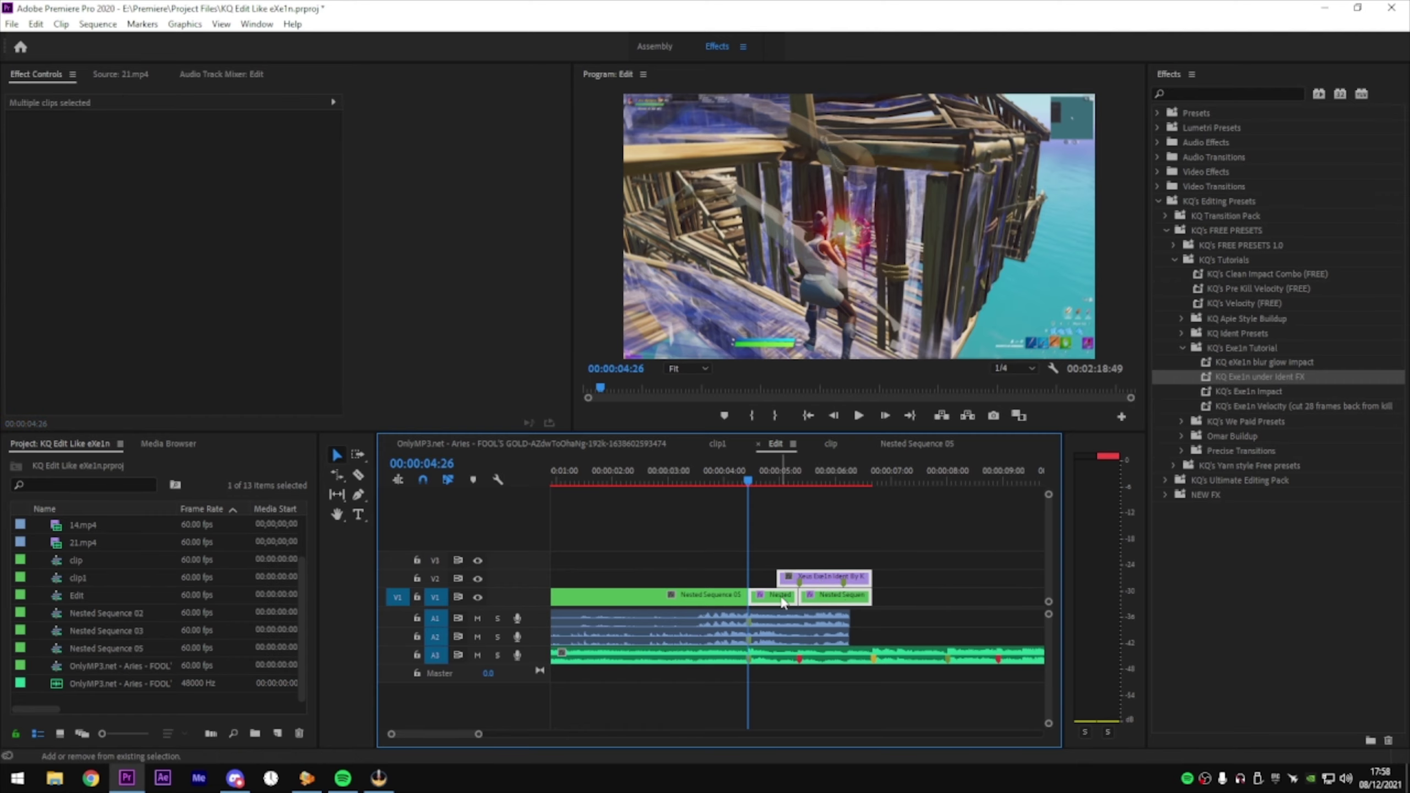
{"action": "right_click", "coordinate": [814, 578]}
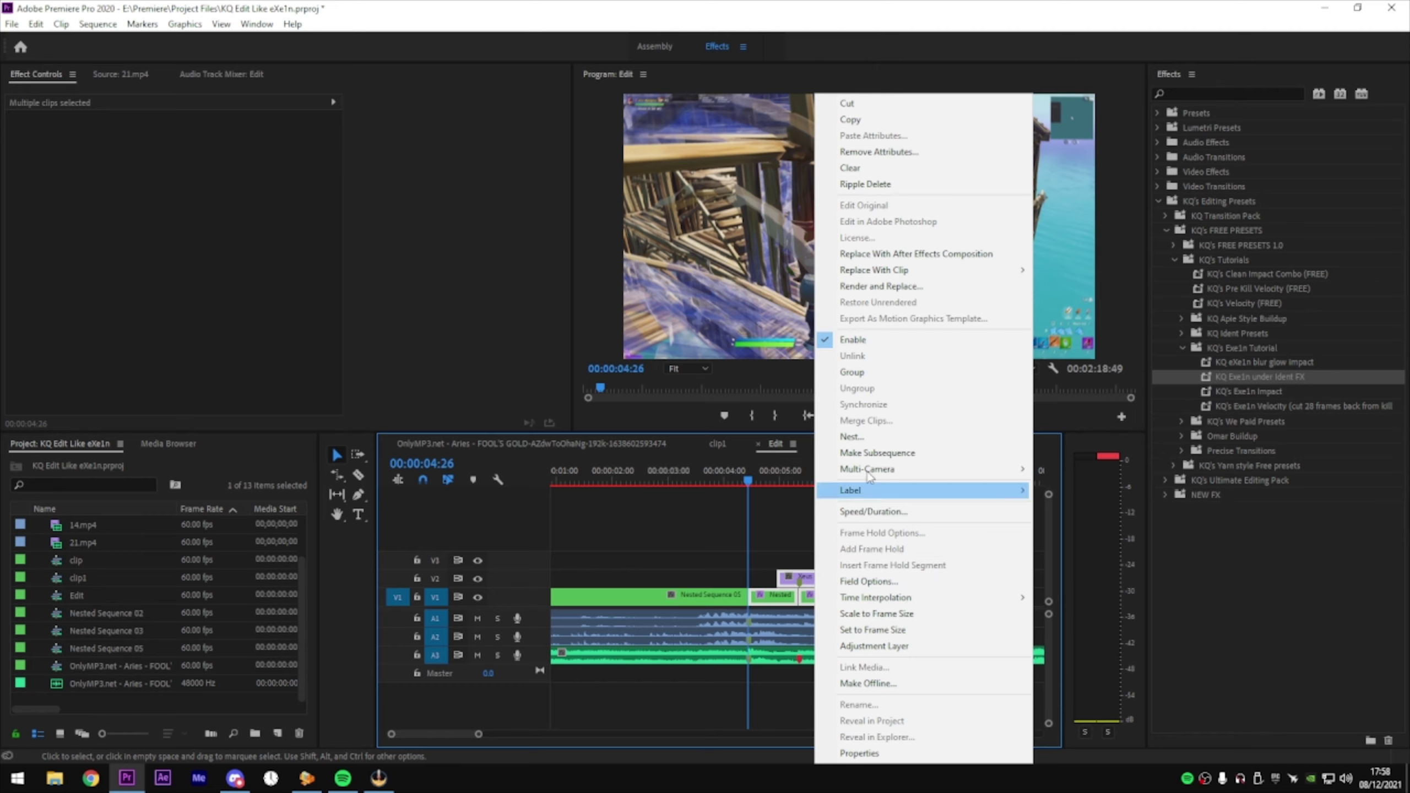
{"action": "left_click", "coordinate": [877, 439]}
{"action": "key", "text": "Return"}
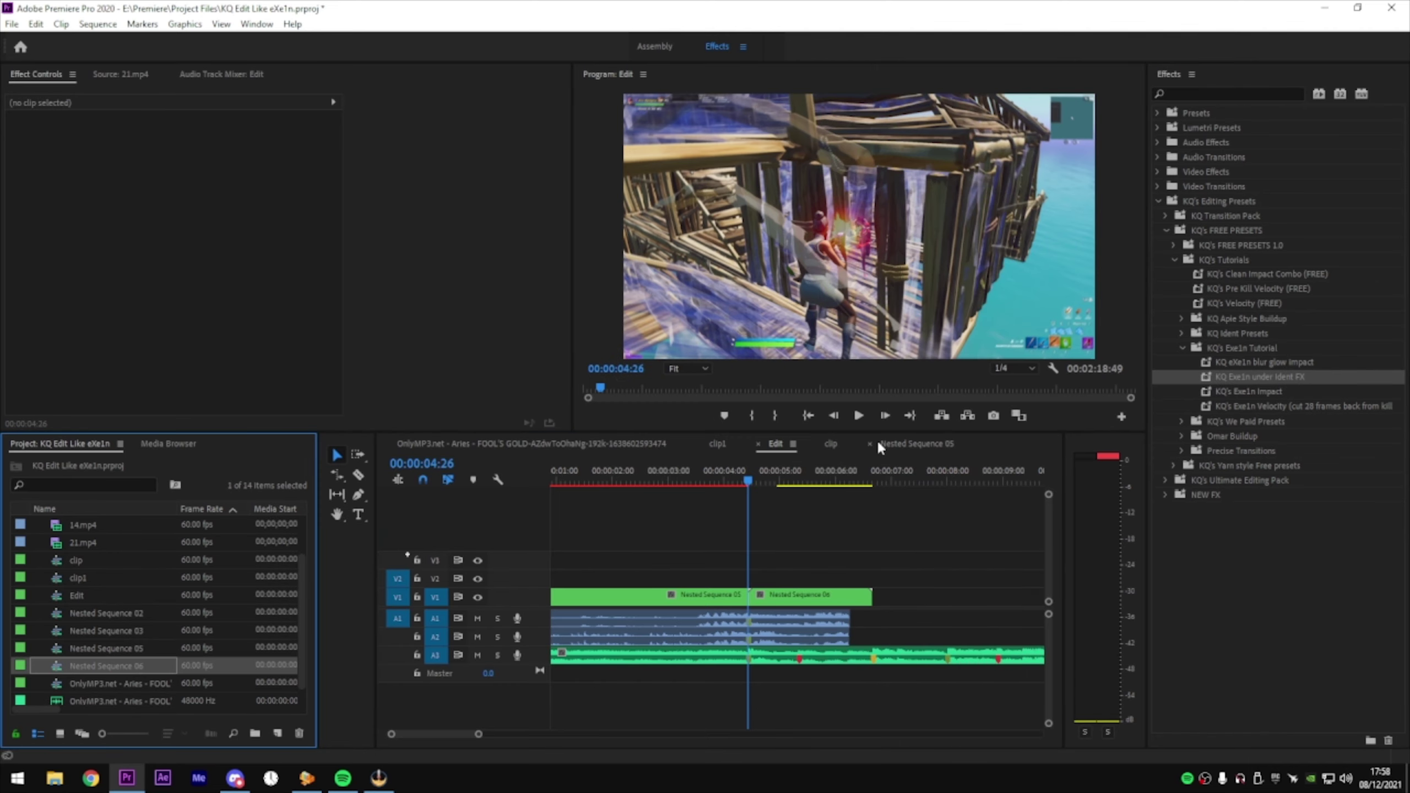
Place the 12.mp4 gameplay clip after Nested Sequence 06
{"action": "scroll", "coordinate": [100, 560], "scroll_direction": "up", "scroll_amount": 3}
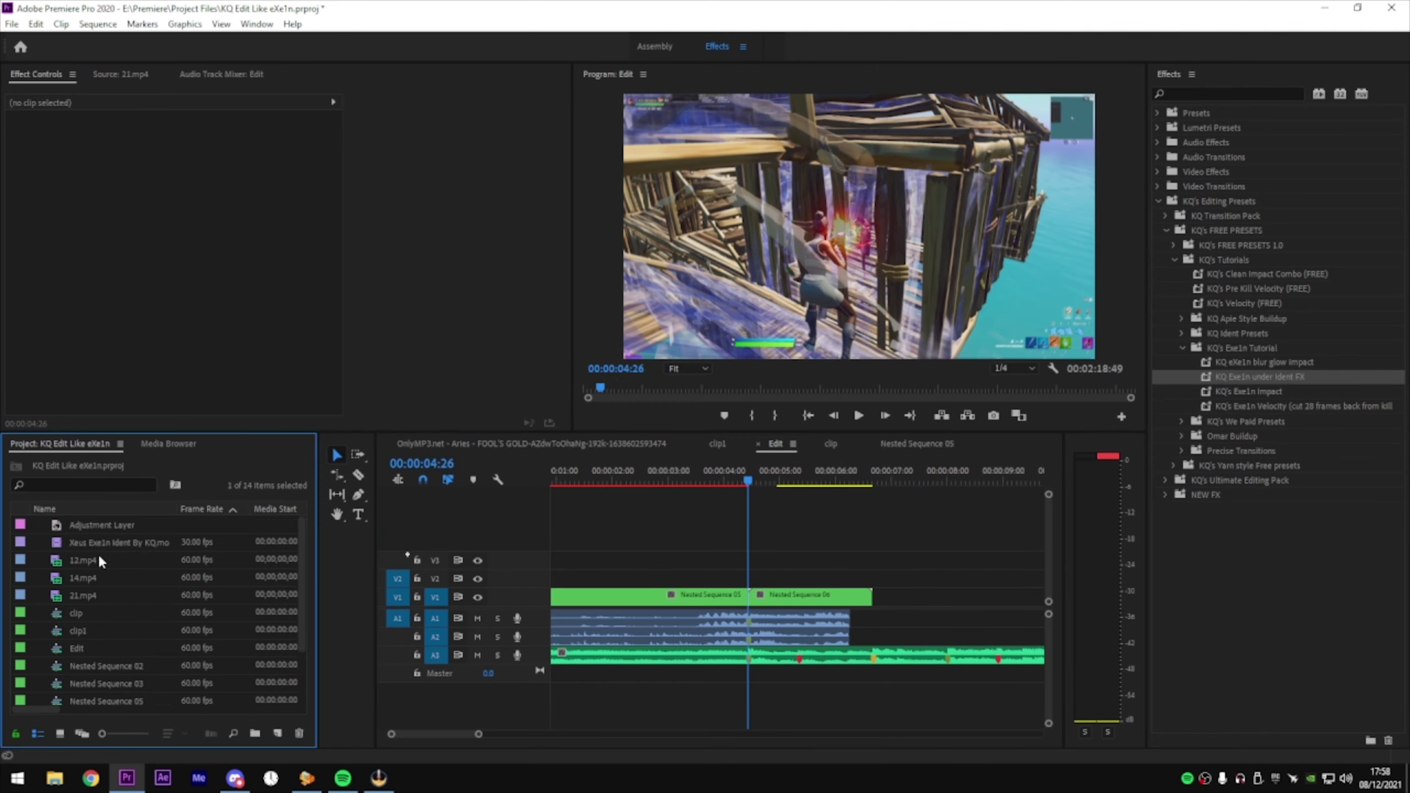
{"action": "double_click", "coordinate": [91, 560]}
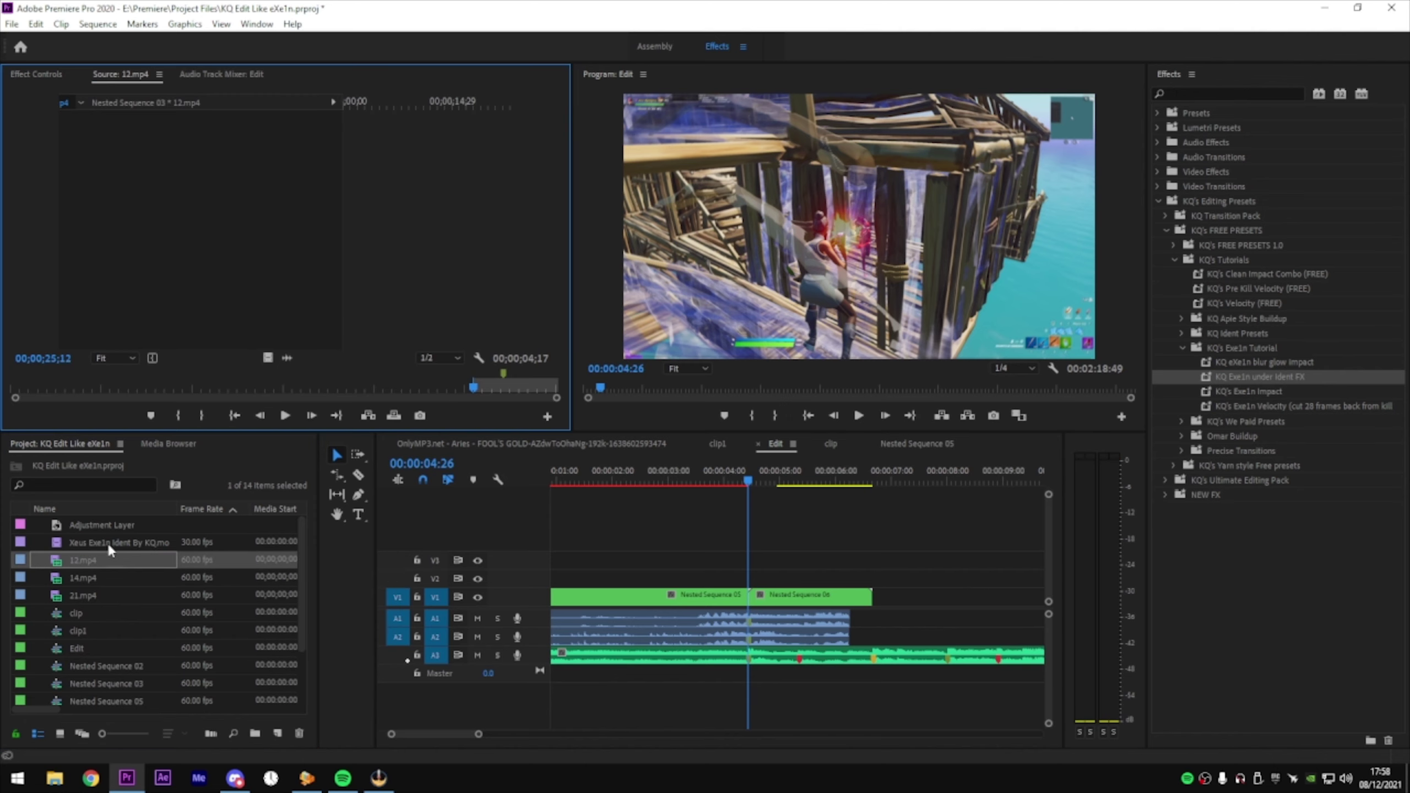
{"action": "mouse_move", "coordinate": [246, 248]}
{"action": "left_mouse_down"}
{"action": "mouse_move", "coordinate": [883, 612]}
{"action": "mouse_move", "coordinate": [942, 606]}
{"action": "mouse_move", "coordinate": [920, 606]}
{"action": "left_mouse_up"}
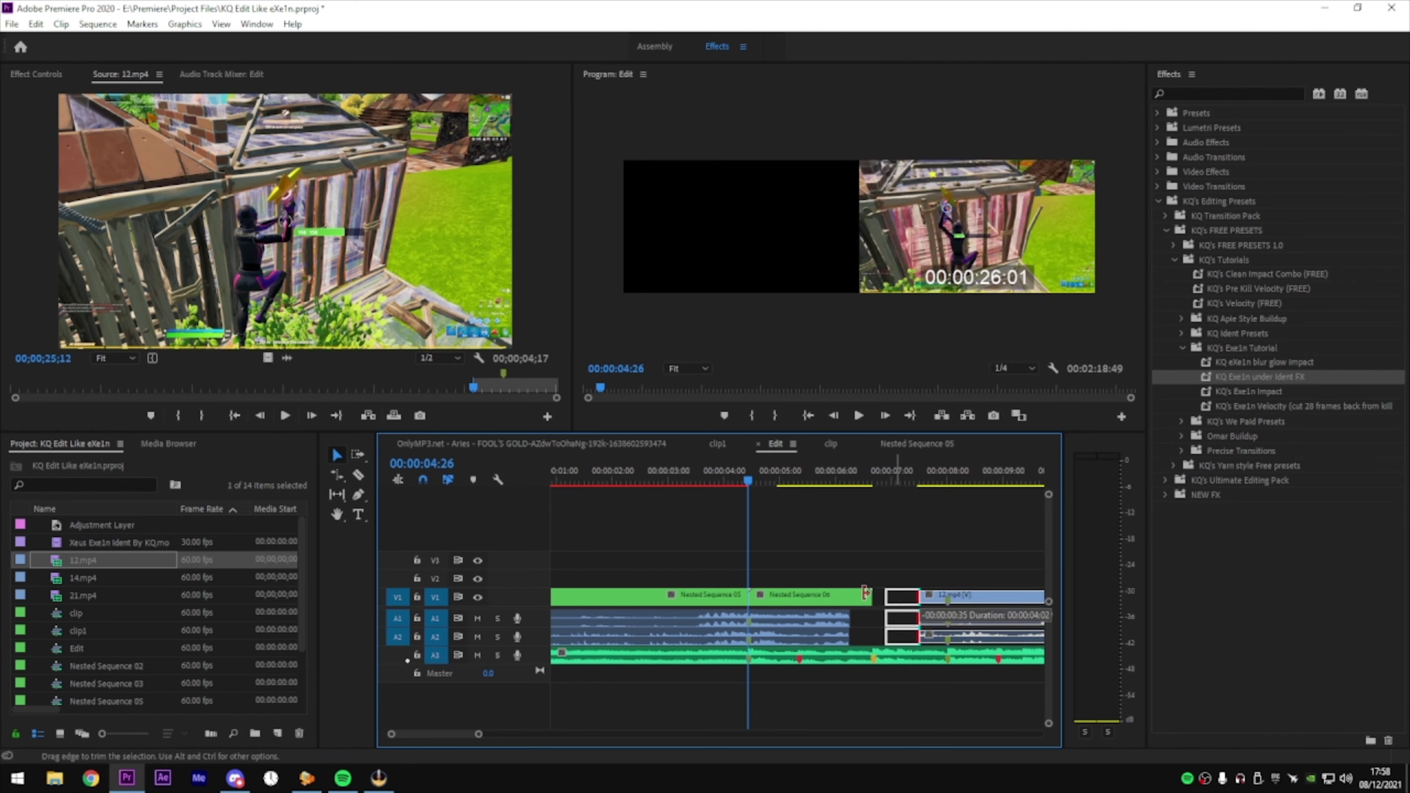
Cut the A1/A2 audio at 00:00:06:07, delete the leftover piece, and add default crossfades
{"action": "left_click", "coordinate": [843, 481]}
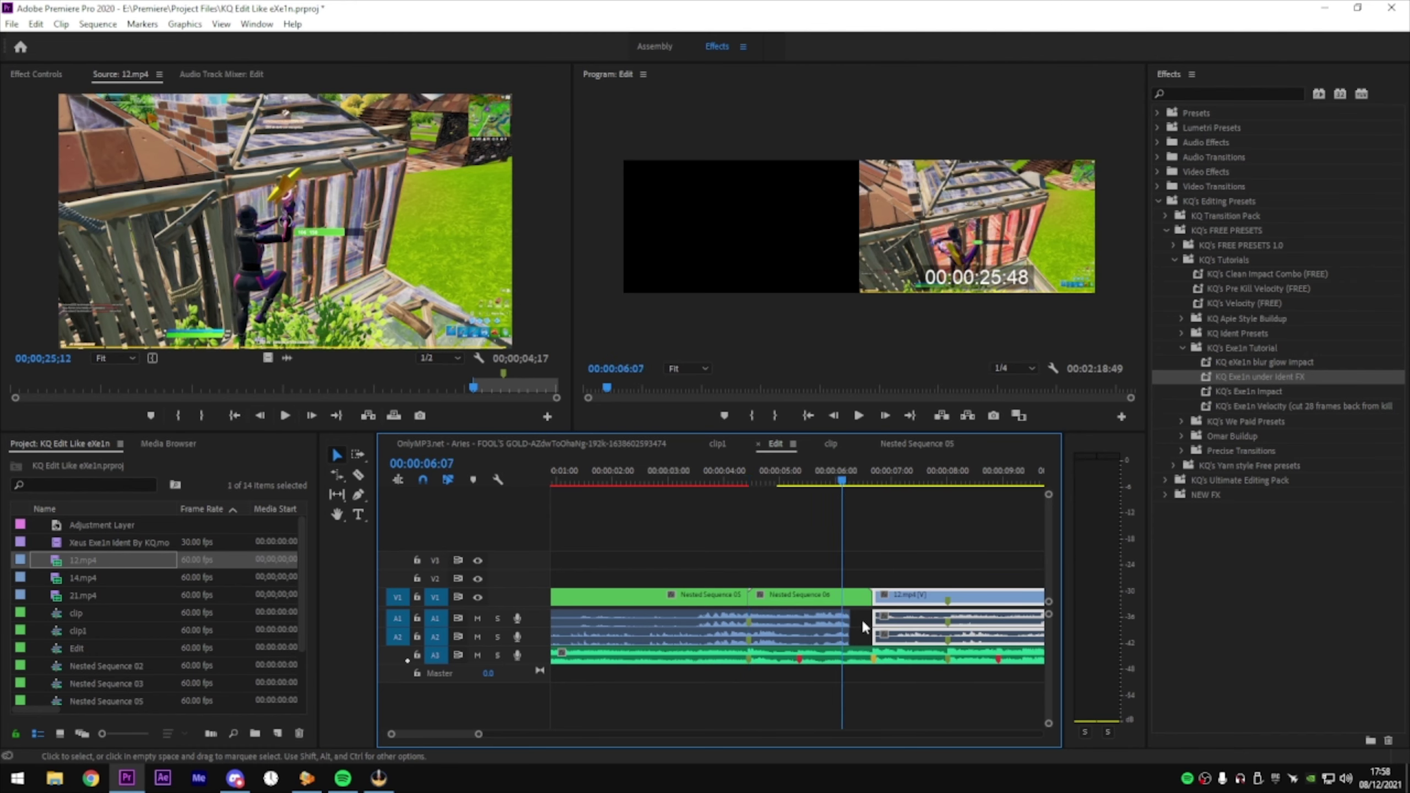
{"action": "key", "text": "c"}
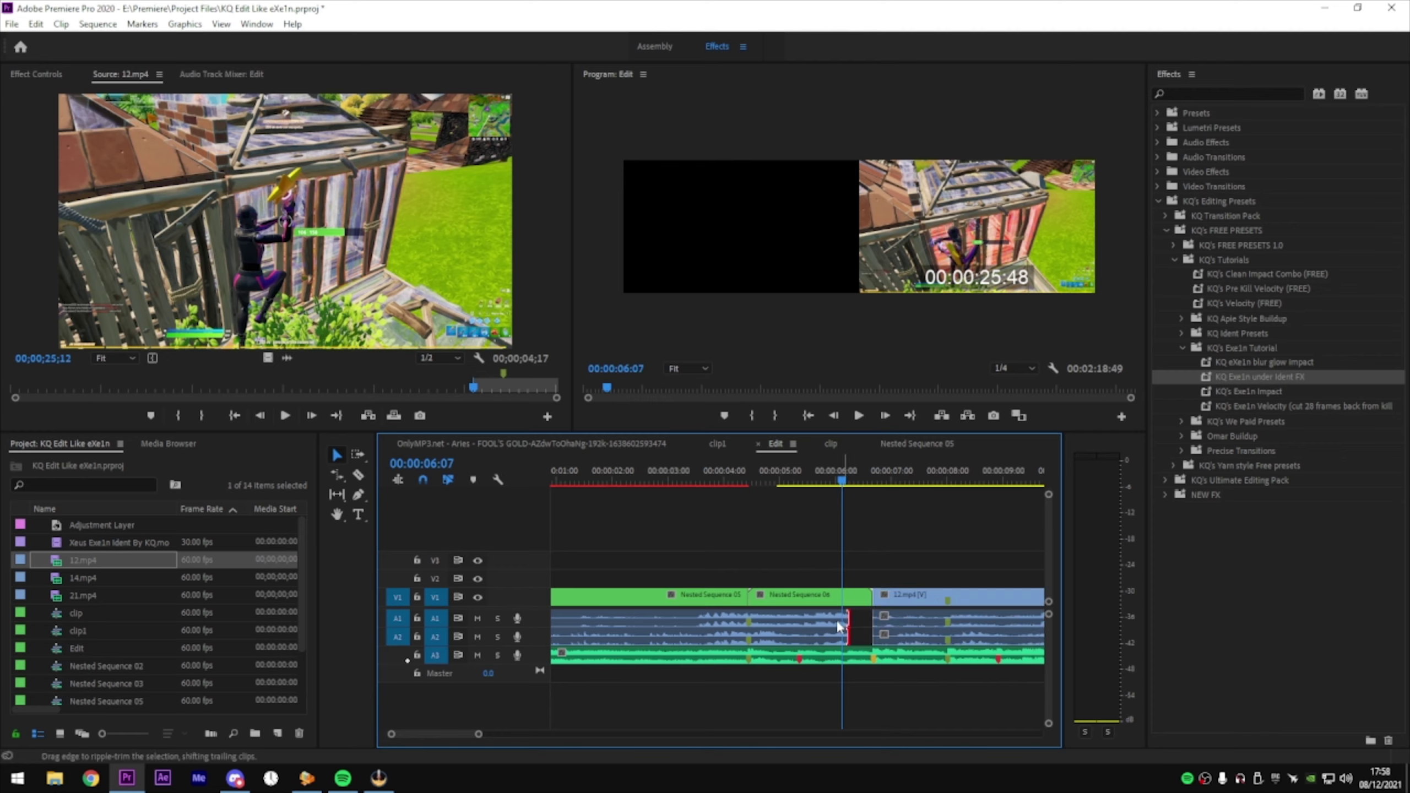
{"action": "left_click", "coordinate": [798, 624]}
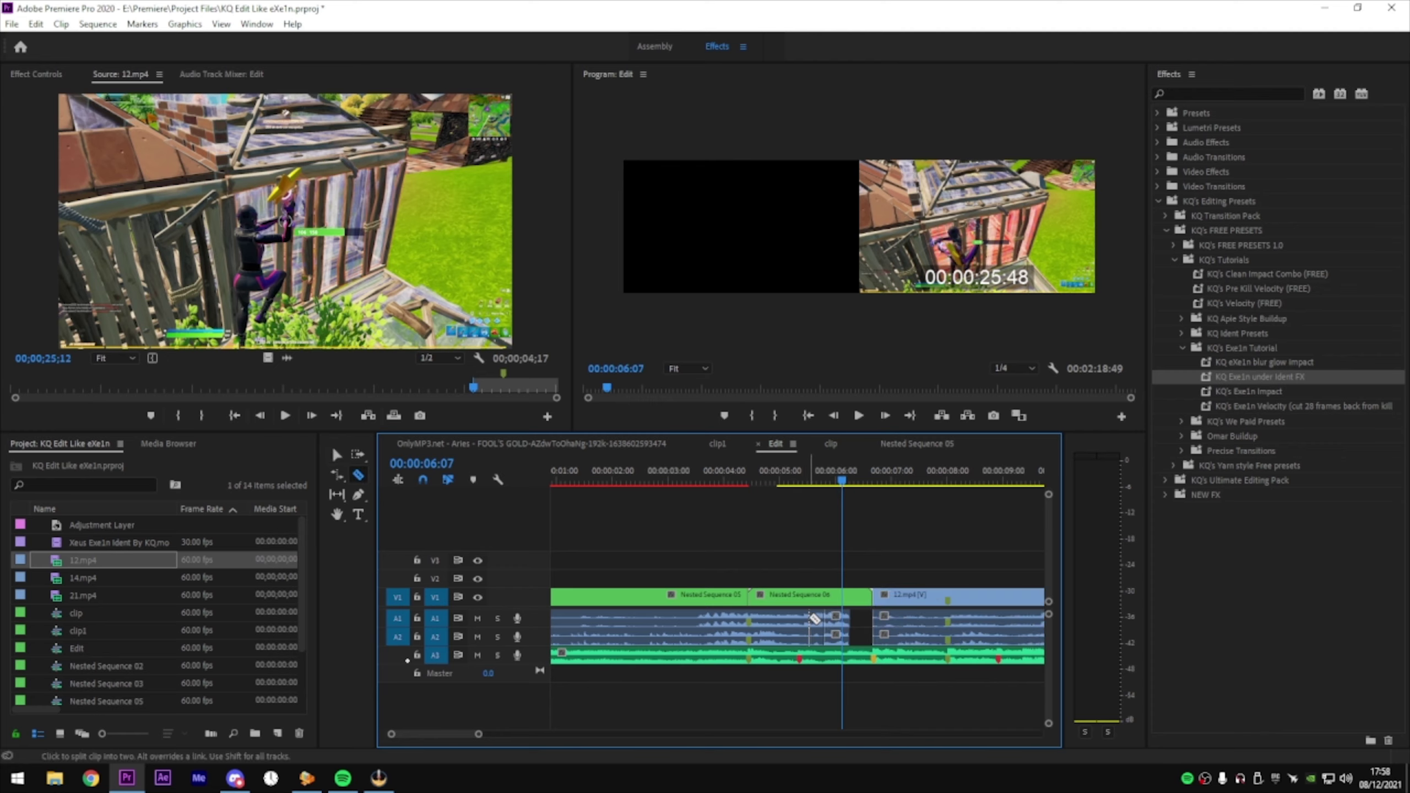
{"action": "key", "text": "v"}
{"action": "left_click", "coordinate": [810, 623]}
{"action": "key", "text": "Delete"}
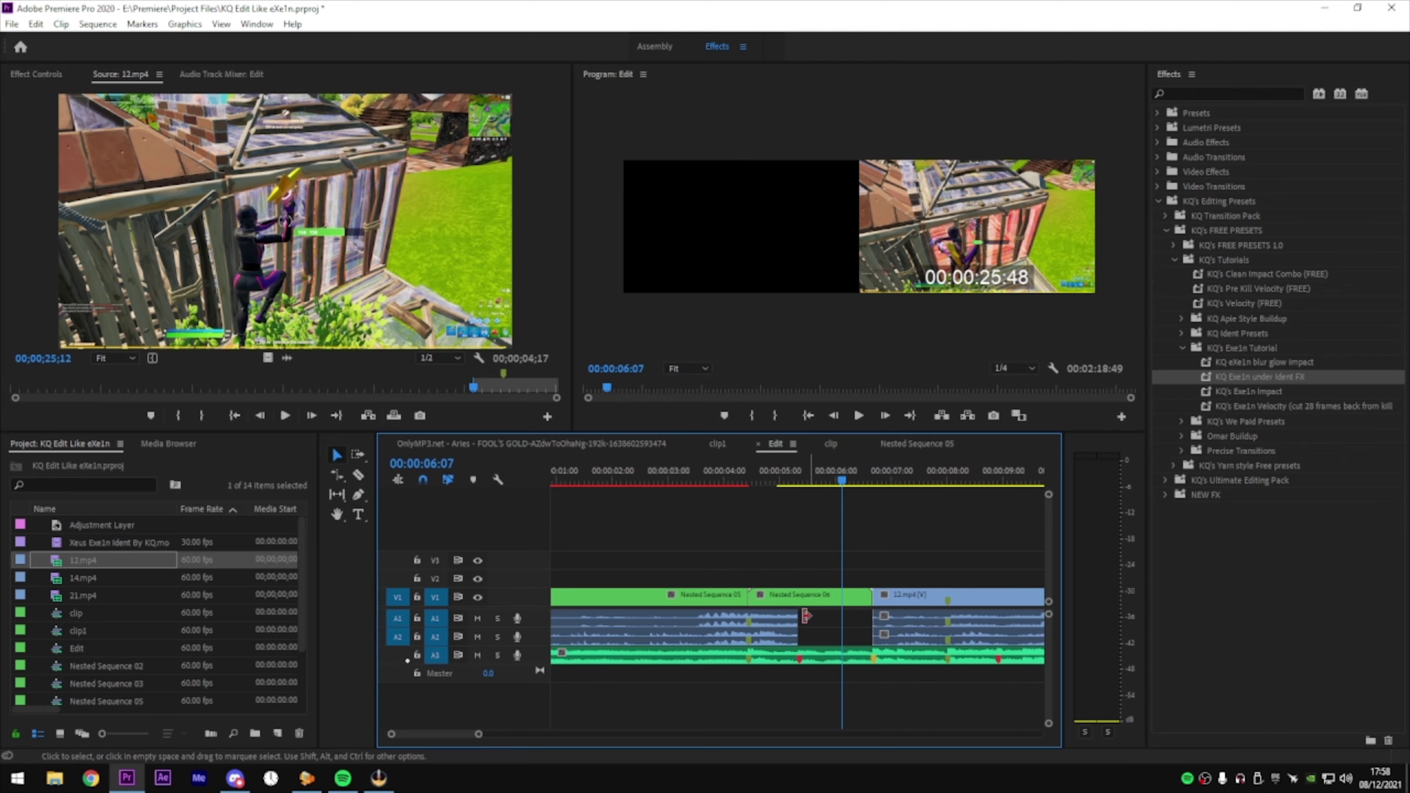
{"action": "key", "text": "ctrl+shift+d"}
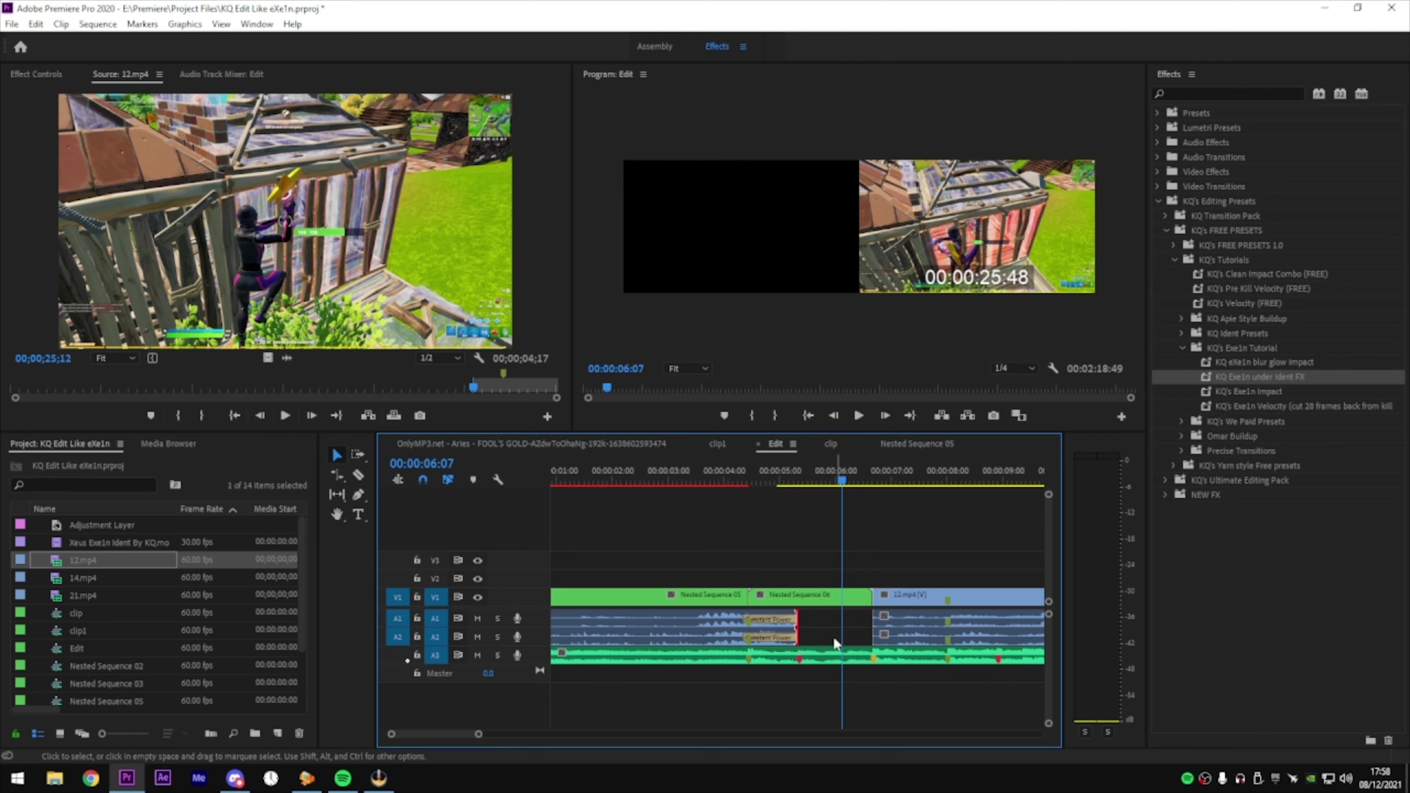
Close up the empty gap after the deleted audio section
{"action": "left_click", "coordinate": [828, 636]}
{"action": "left_click", "coordinate": [816, 539]}
{"action": "scroll", "coordinate": [883, 573], "scroll_direction": "down", "scroll_amount": 3}
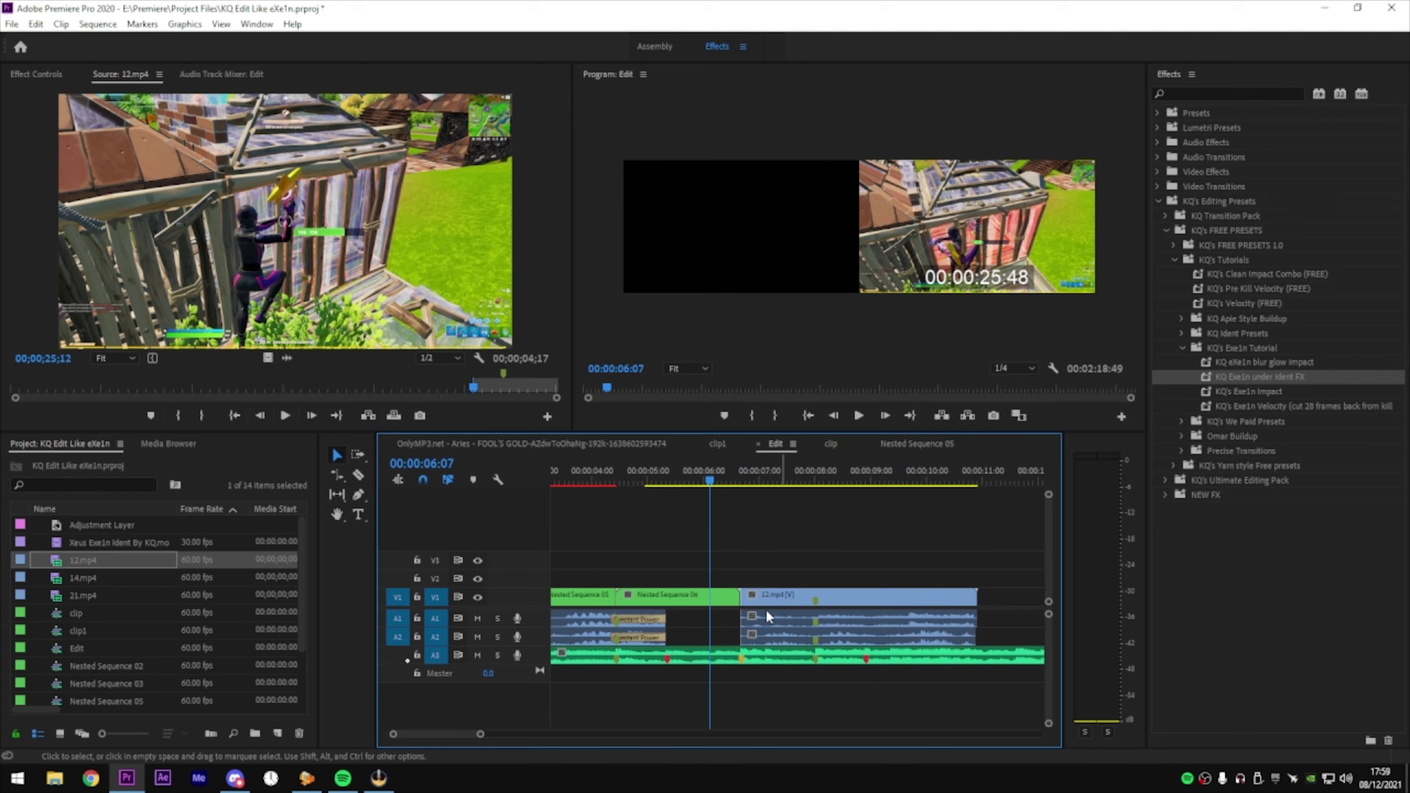
Split 12.mp4 into two pieces with the Razor tool
{"action": "left_click", "coordinate": [716, 603]}
{"action": "key", "text": "c"}
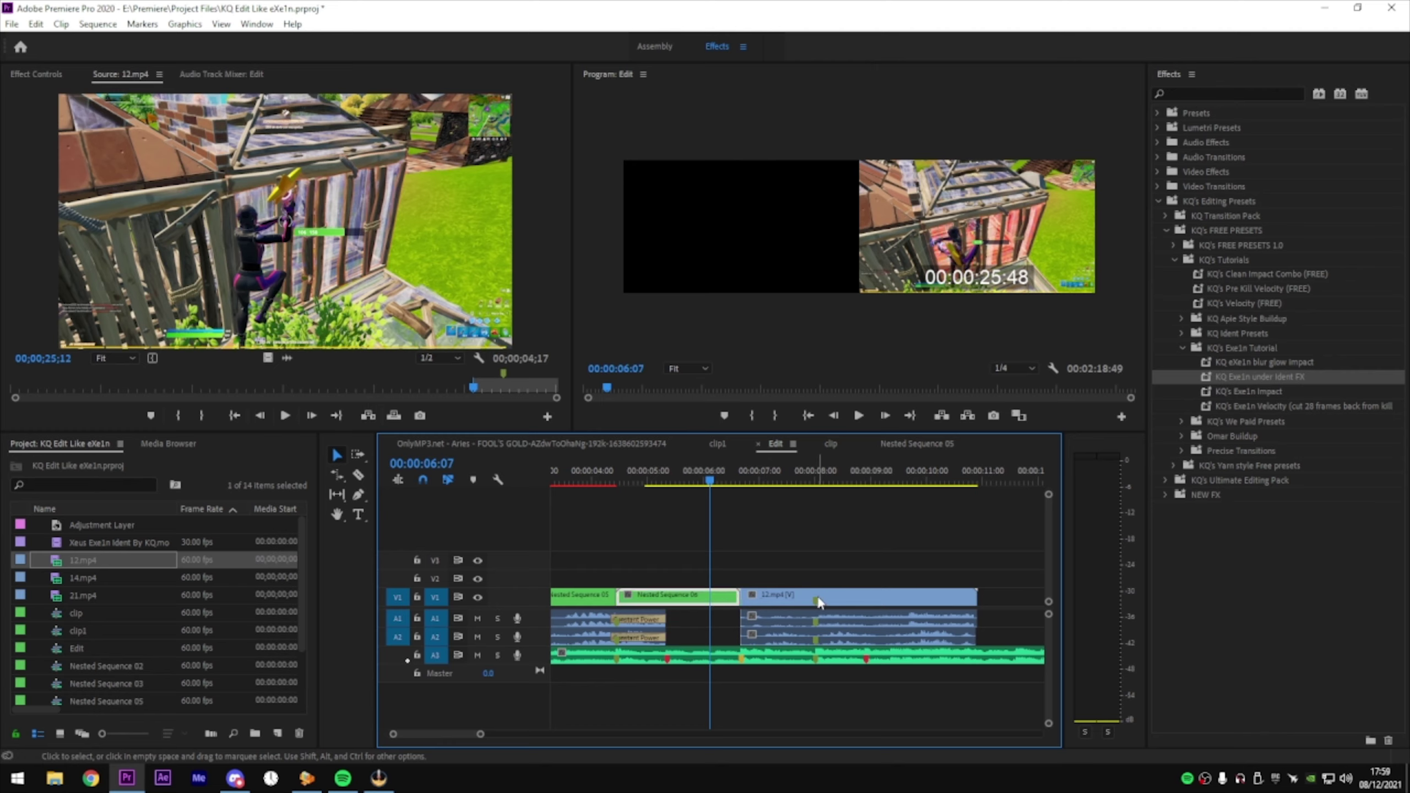
{"action": "left_click", "coordinate": [816, 597]}
{"action": "left_click", "coordinate": [335, 451]}
{"action": "scroll", "coordinate": [108, 690], "scroll_direction": "down", "scroll_amount": 2}
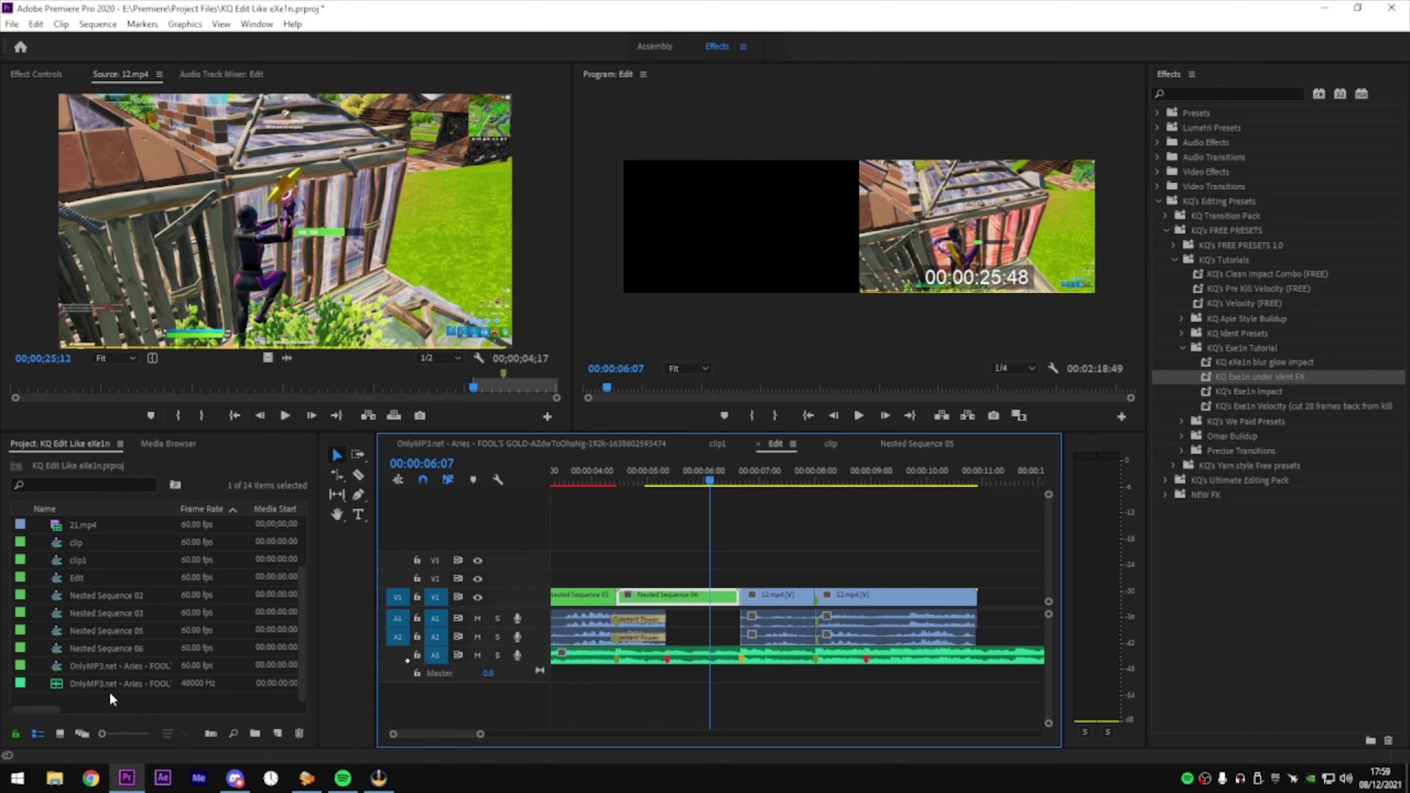
Razor off the tail of 12.mp4 where the shot should end and delete it
{"action": "double_click", "coordinate": [112, 699]}
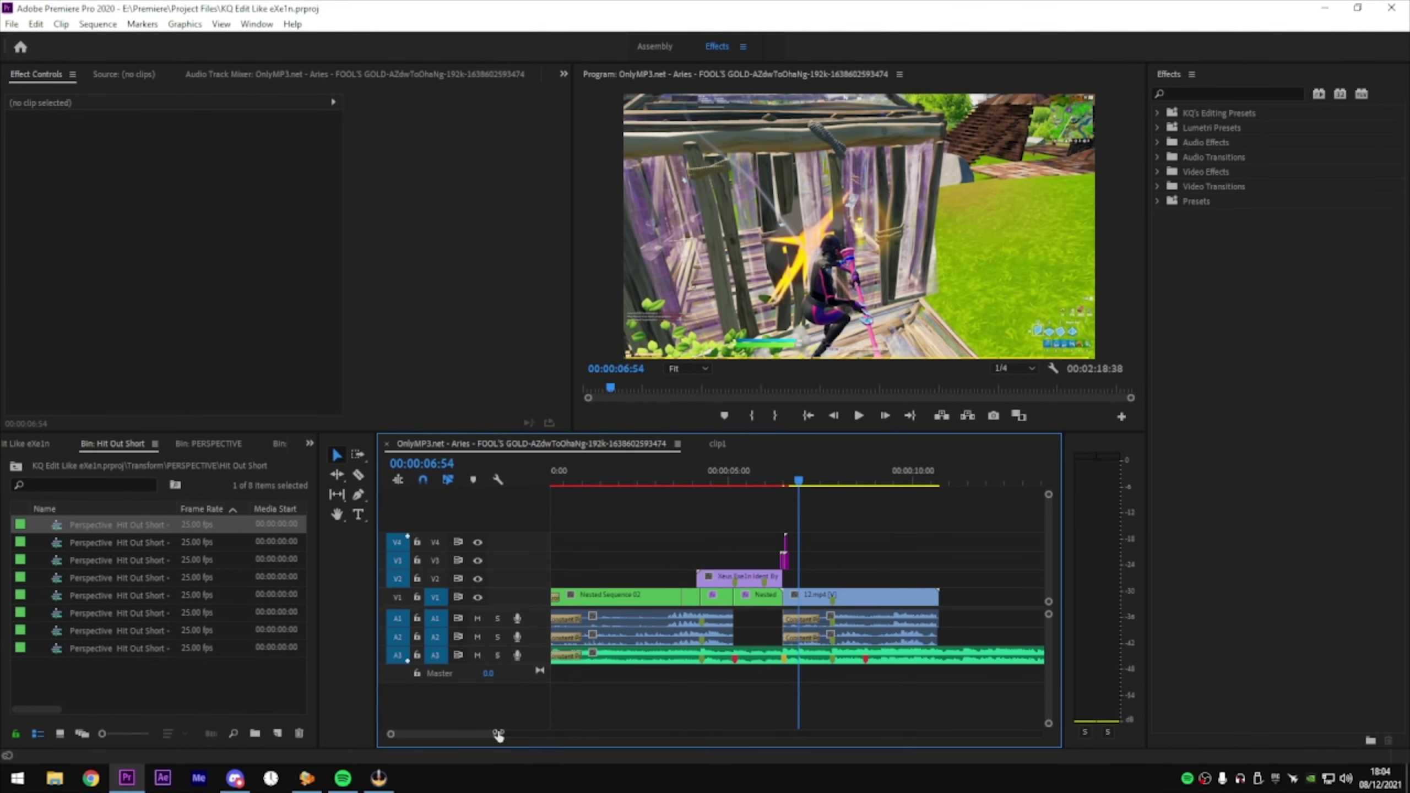
{"action": "left_click_drag", "start_coordinate": [498, 734], "coordinate": [474, 734]}
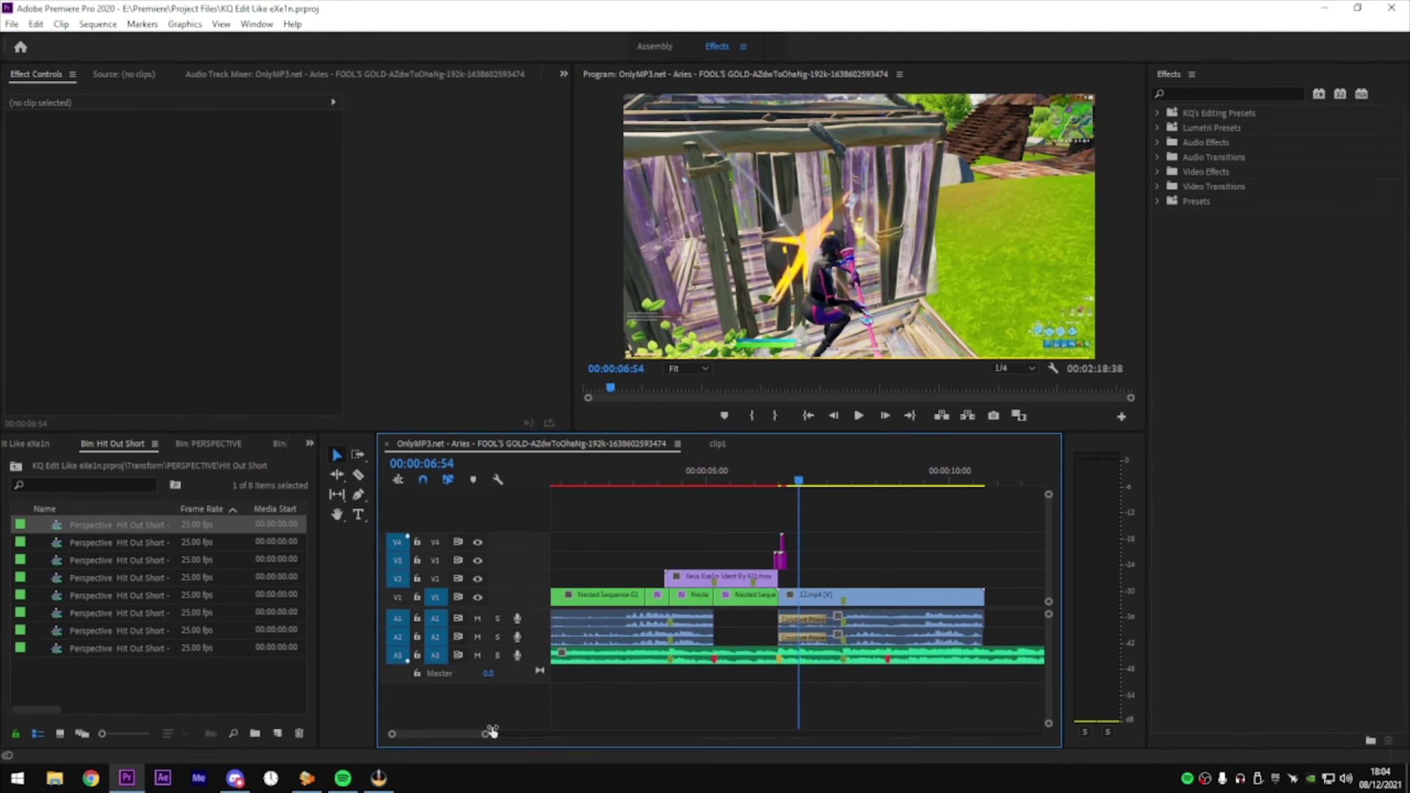
{"action": "left_click", "coordinate": [918, 614]}
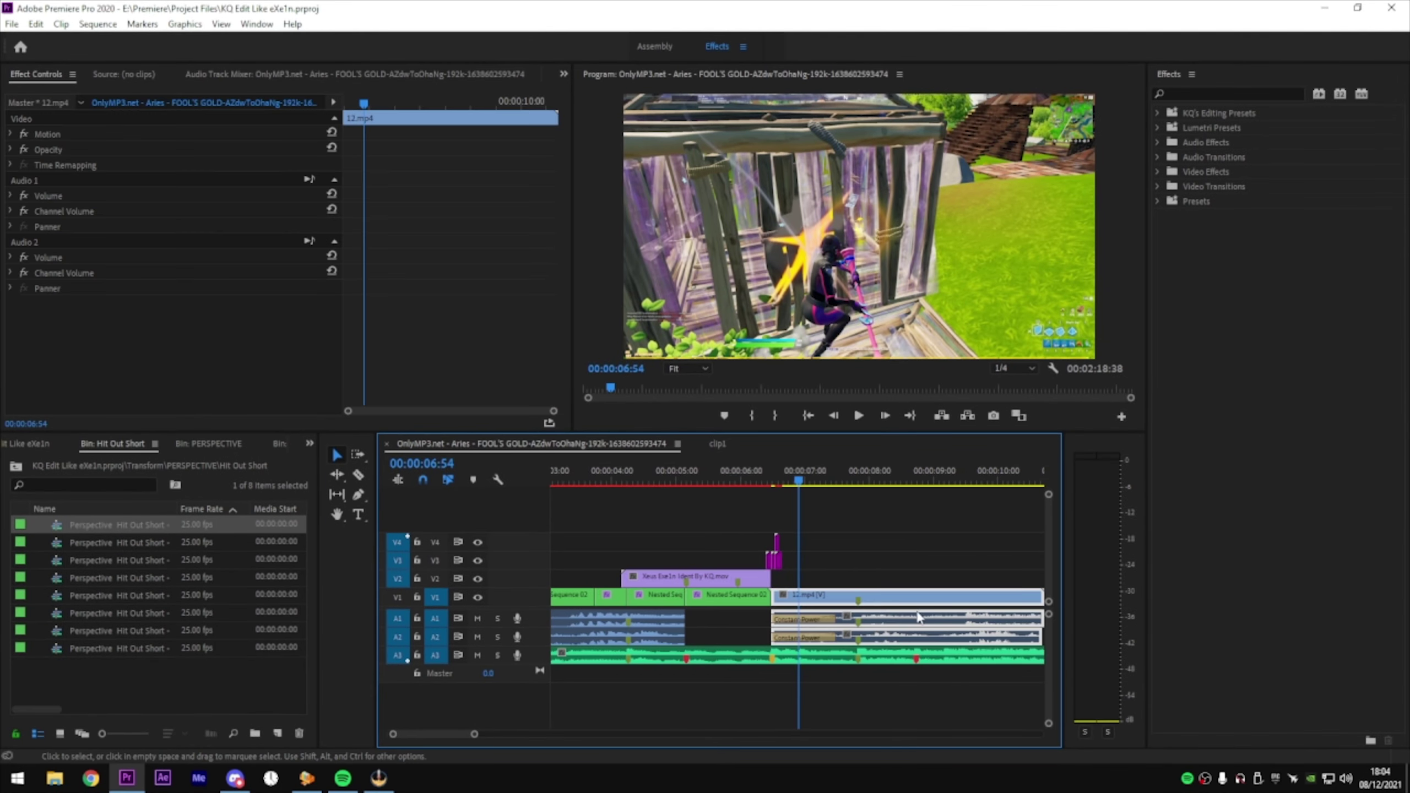
{"action": "key", "text": "c"}
{"action": "left_click", "coordinate": [914, 597]}
{"action": "key", "text": "v"}
{"action": "left_click", "coordinate": [961, 597]}
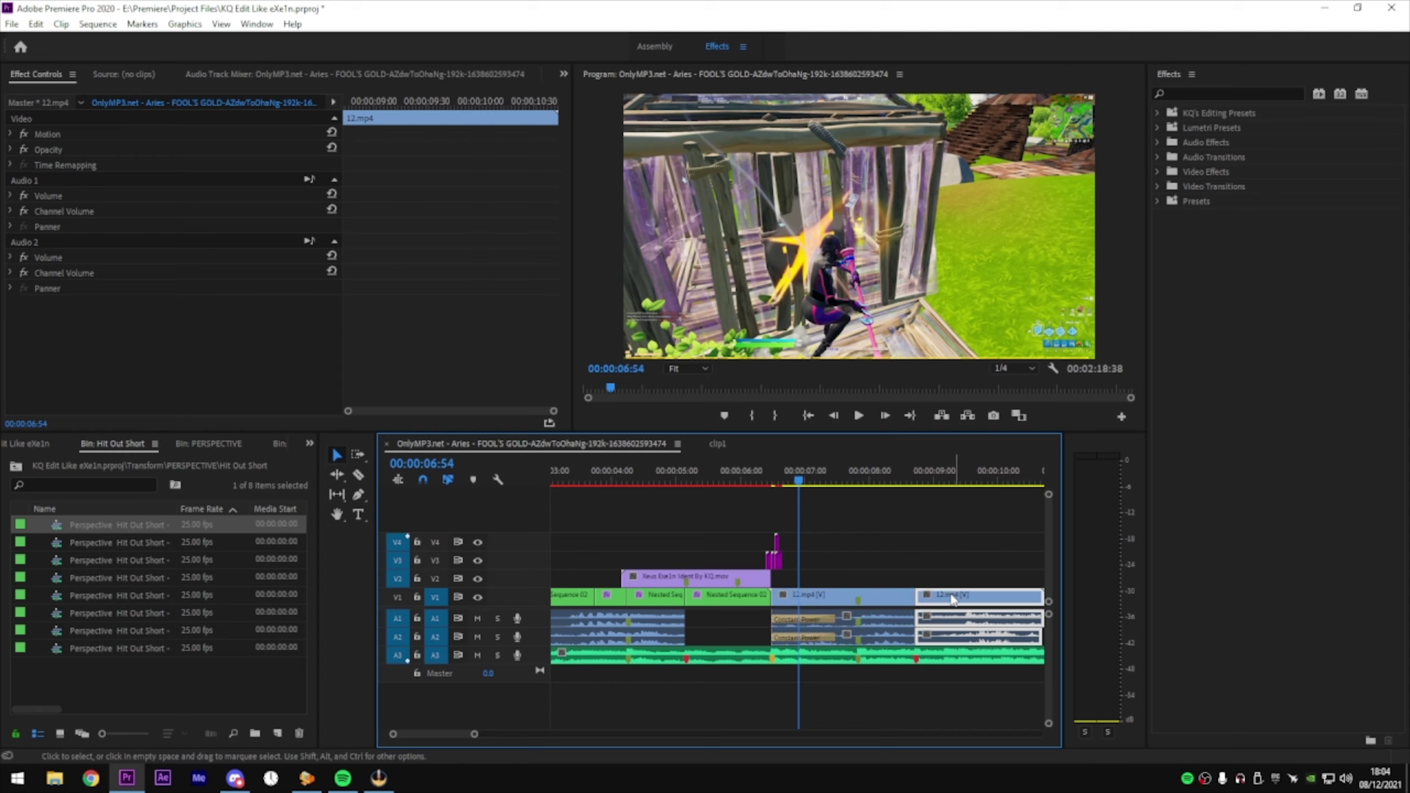
{"action": "key", "text": "Delete"}
{"action": "left_click", "coordinate": [877, 598]}
Apply the KQ's Exe1n Velocity preset from the KQ's Tutorials folder to 12.mp4
{"action": "left_click", "coordinate": [1158, 111]}
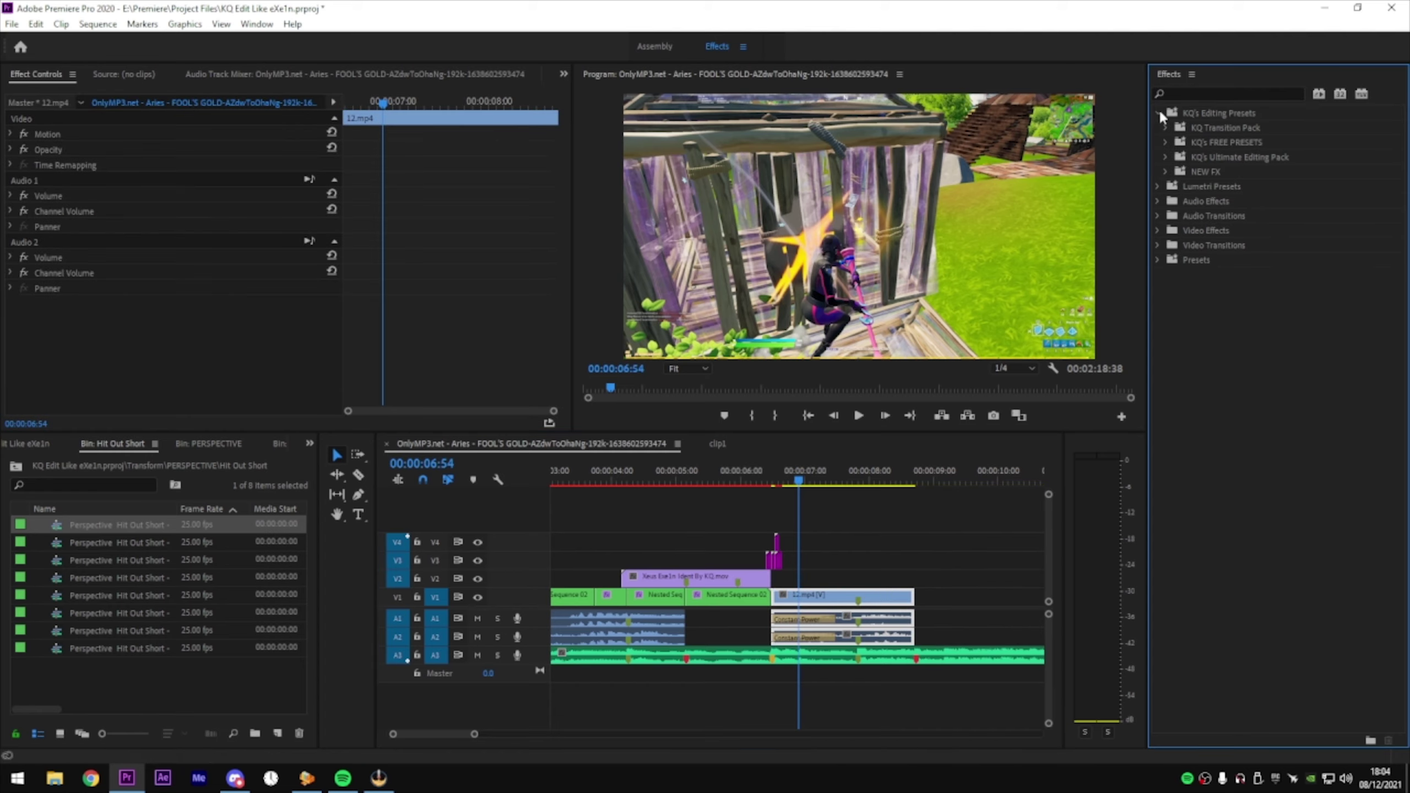
{"action": "left_click", "coordinate": [1168, 171]}
{"action": "left_click", "coordinate": [1168, 171]}
{"action": "left_click", "coordinate": [1165, 142]}
{"action": "left_click", "coordinate": [1173, 170]}
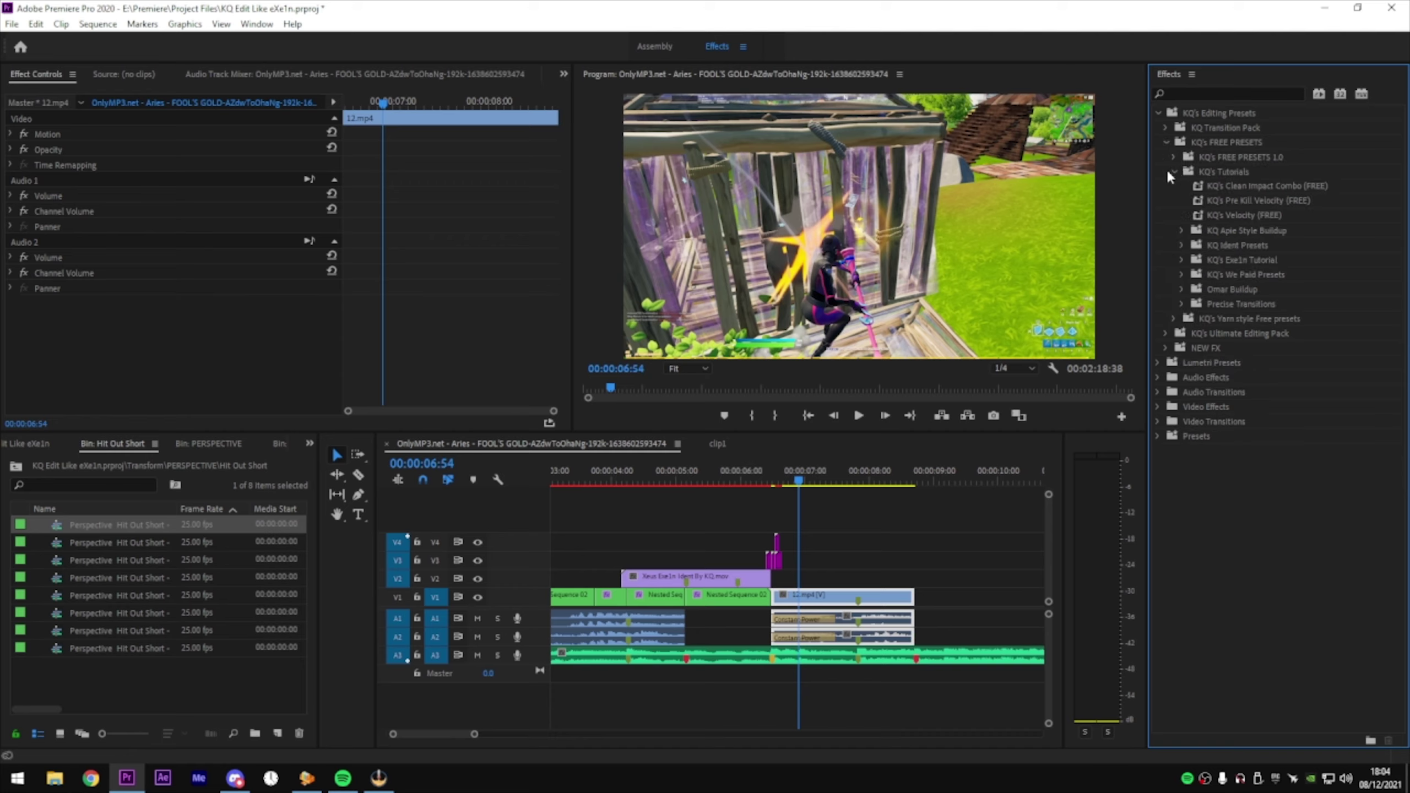
{"action": "left_click", "coordinate": [1181, 260]}
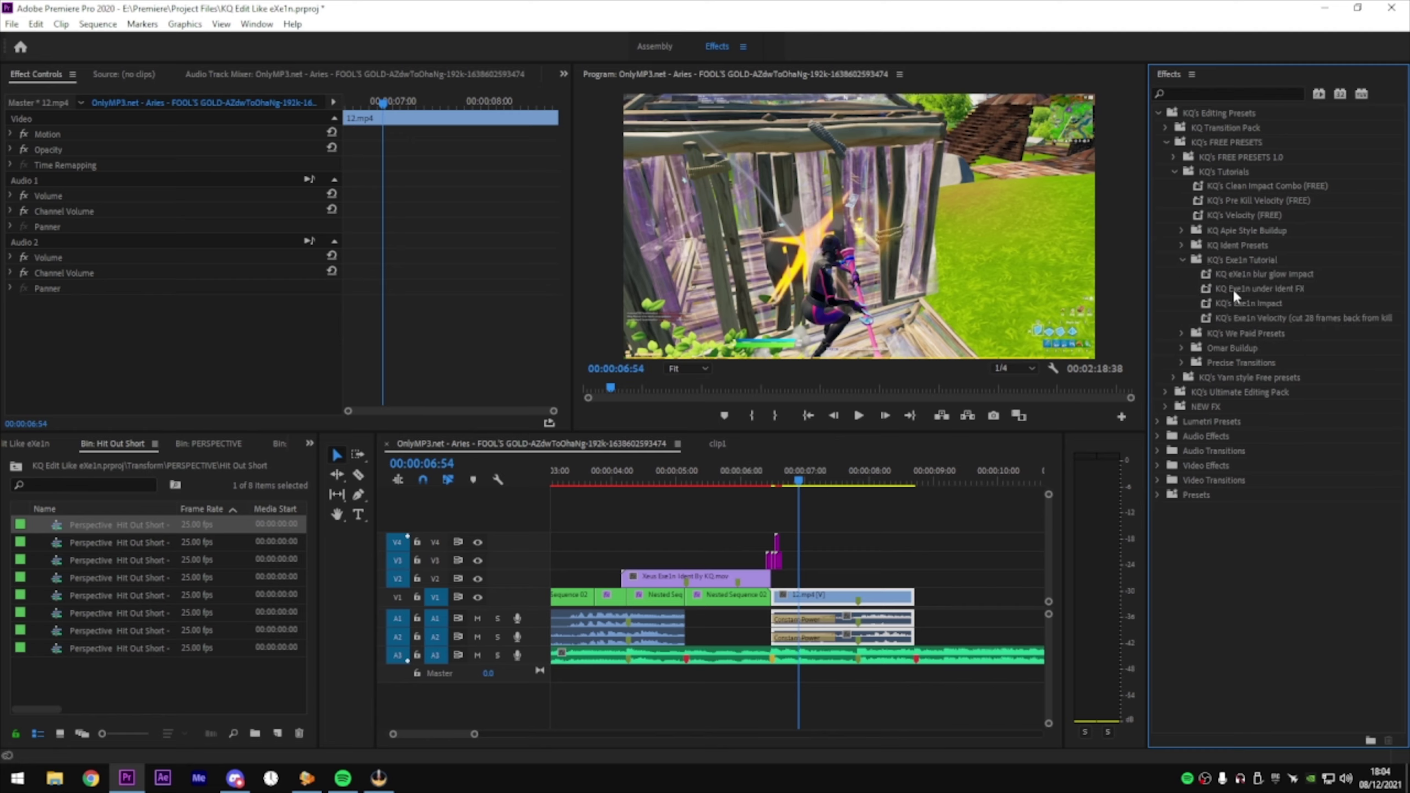
{"action": "left_click_drag", "start_coordinate": [1260, 317], "coordinate": [876, 592]}
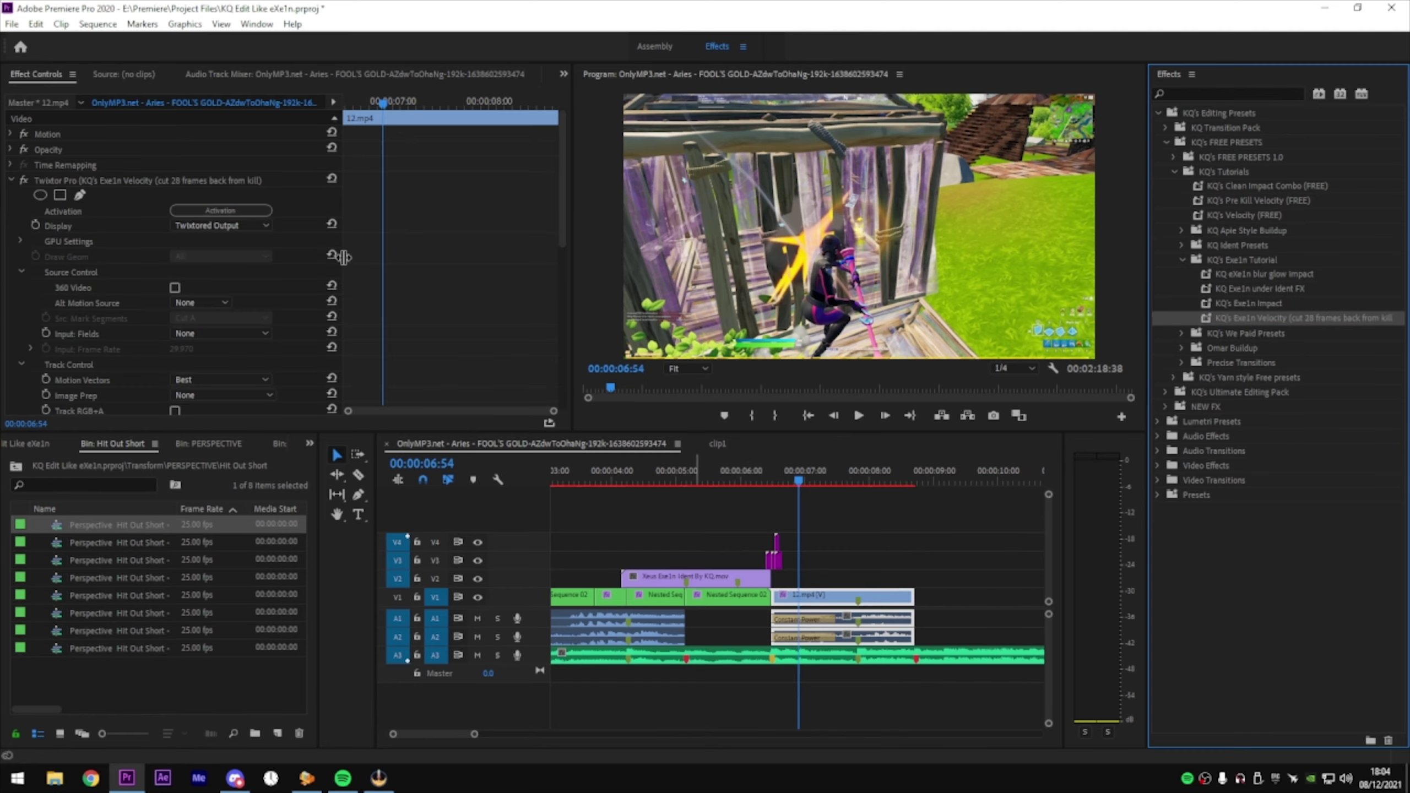
Shift the Speed % keyframes so the ramp peaks at 350% around 00:00:07:49
{"action": "scroll", "coordinate": [333, 217], "scroll_direction": "down", "scroll_amount": 5}
{"action": "left_click", "coordinate": [858, 475]}
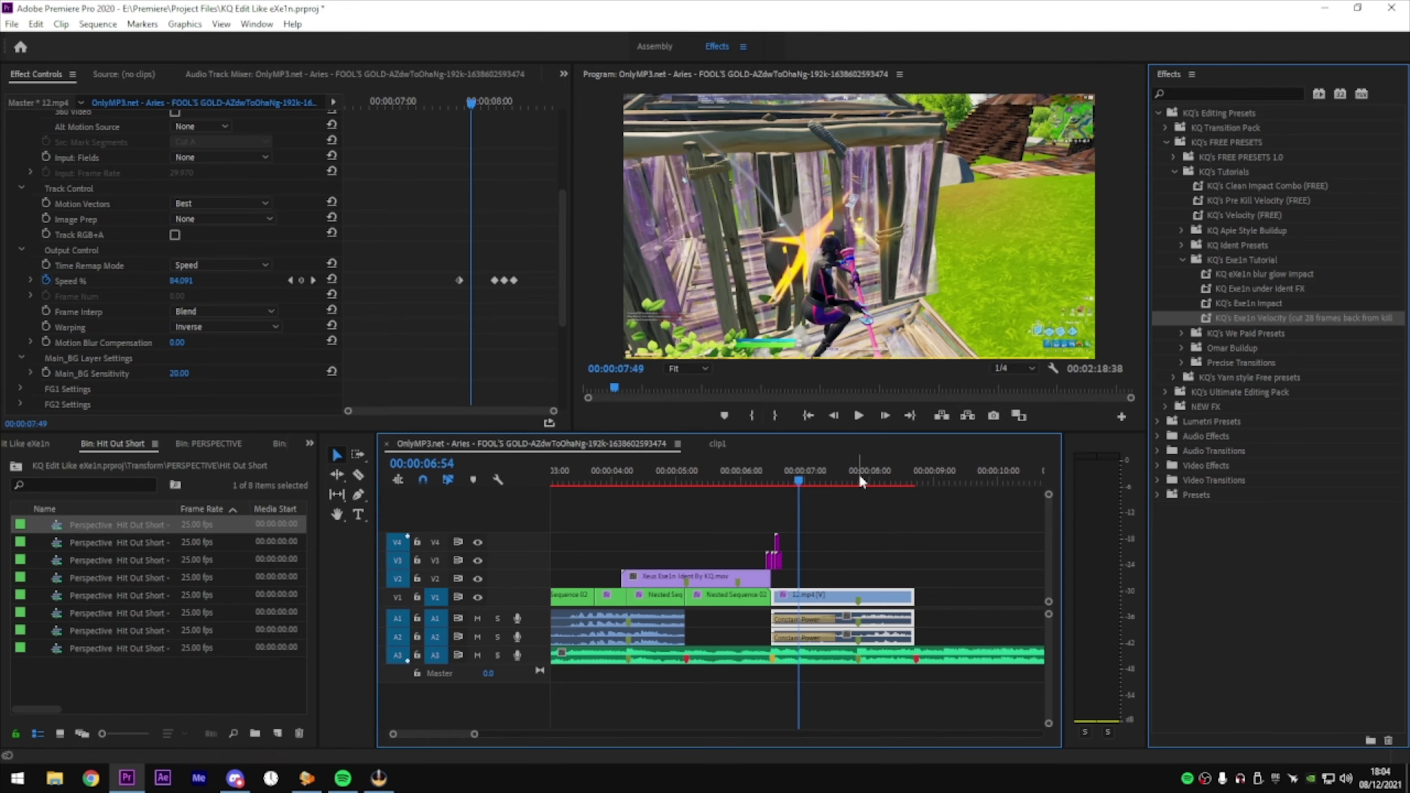
{"action": "left_click_drag", "start_coordinate": [475, 735], "coordinate": [426, 732]}
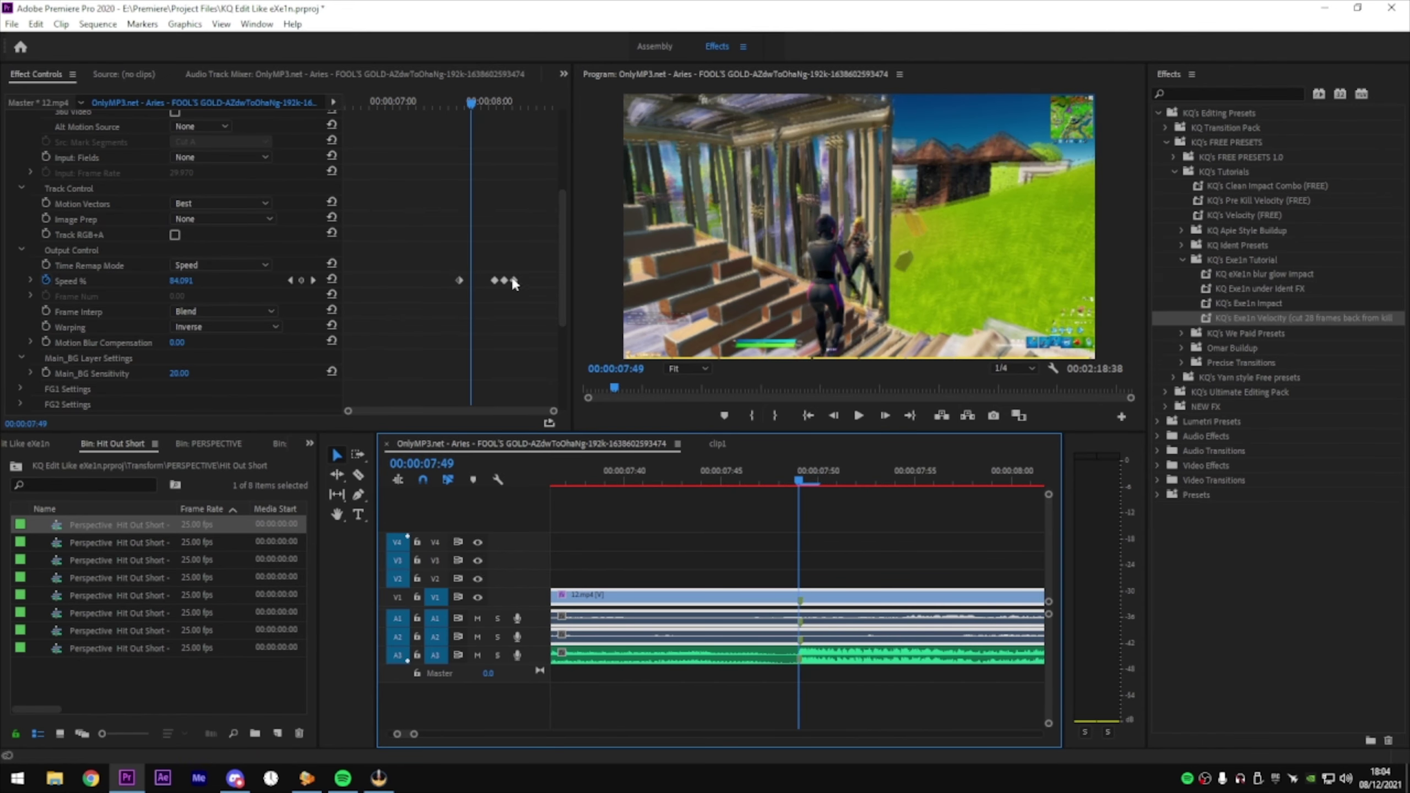
{"action": "left_click_drag", "start_coordinate": [511, 274], "coordinate": [391, 242]}
{"action": "mouse_move", "coordinate": [496, 276]}
{"action": "left_mouse_down"}
{"action": "mouse_move", "coordinate": [528, 293]}
{"action": "mouse_move", "coordinate": [463, 294]}
{"action": "left_mouse_up"}
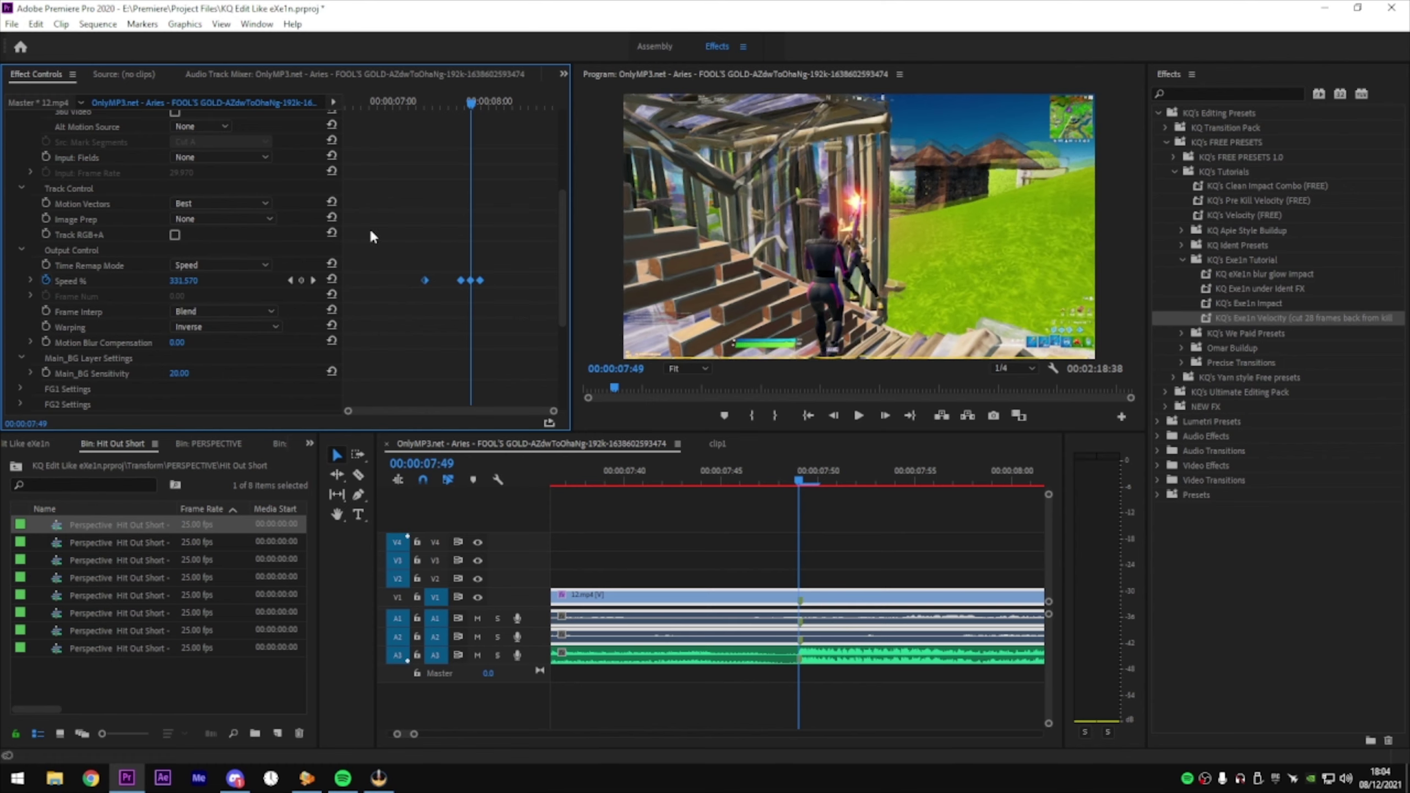
{"action": "scroll", "coordinate": [516, 413], "scroll_direction": "up", "scroll_amount": 2}
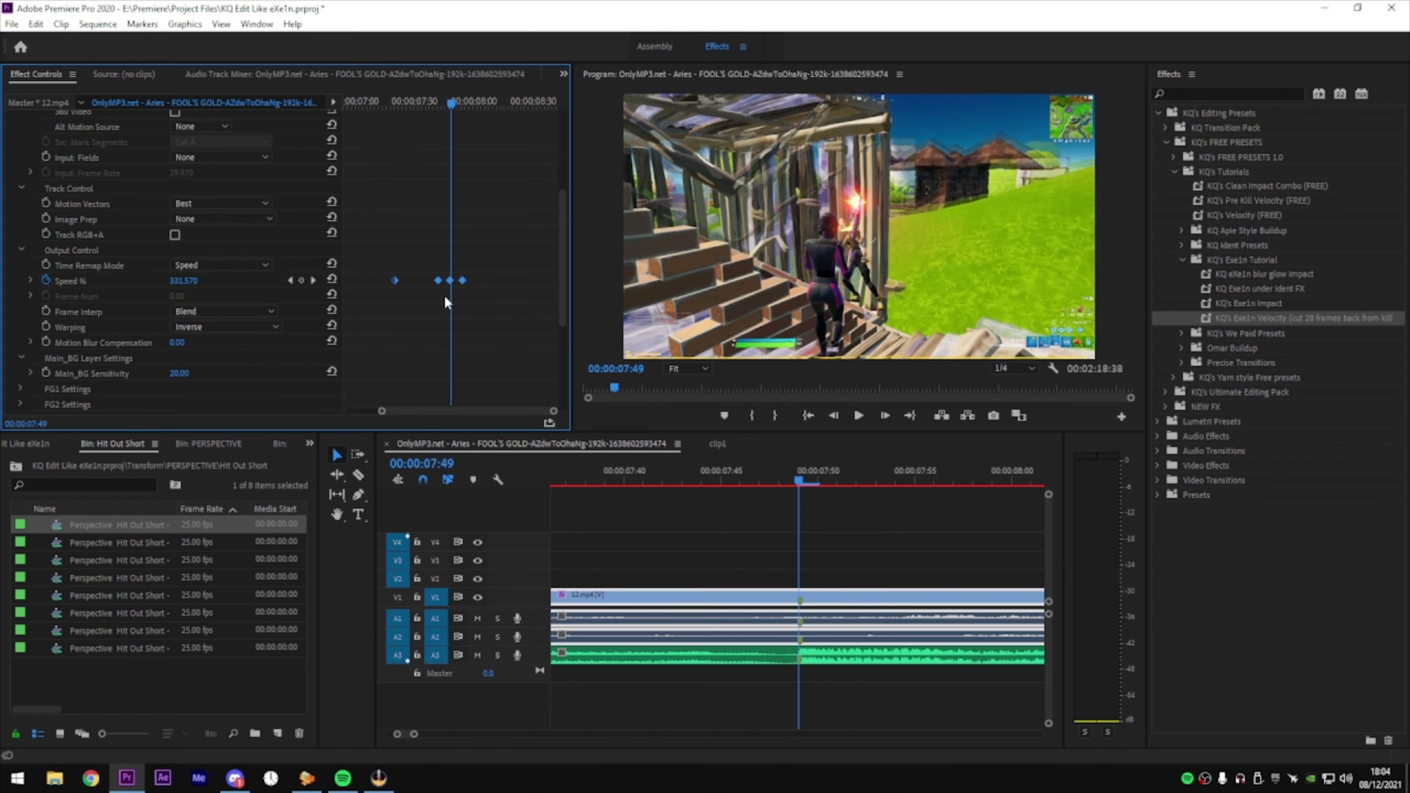
{"action": "left_click_drag", "start_coordinate": [452, 286], "coordinate": [455, 286]}
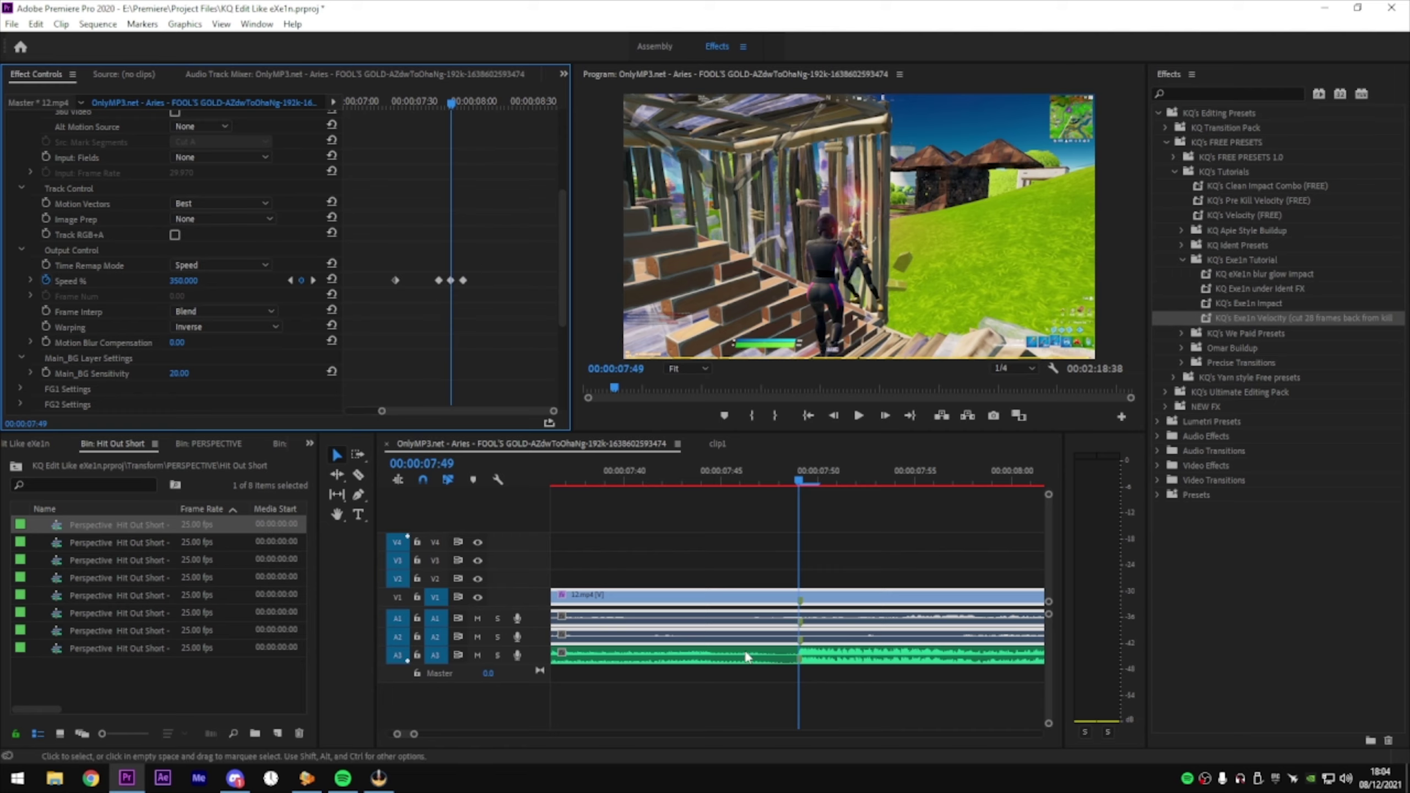
{"action": "left_click_drag", "start_coordinate": [414, 734], "coordinate": [465, 734]}
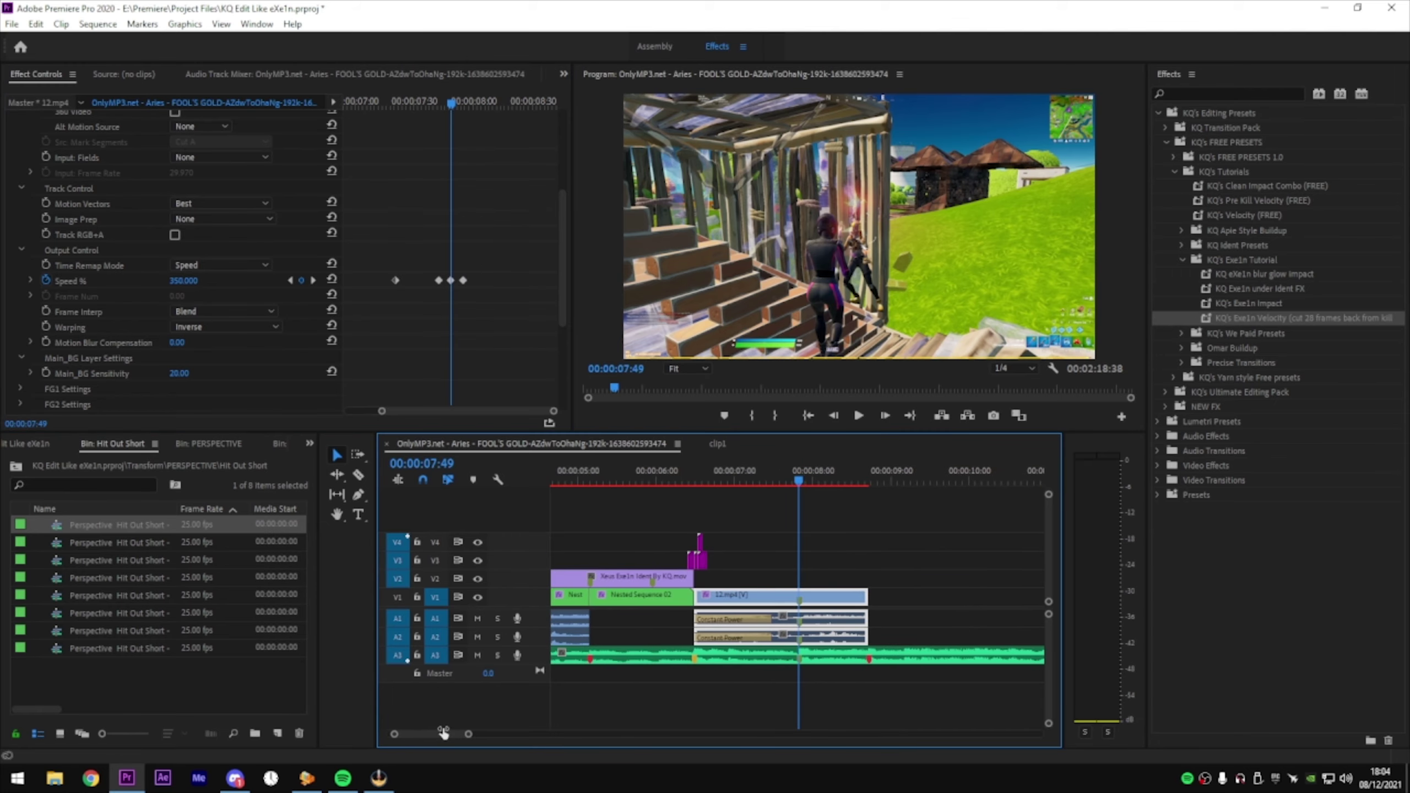
Nest the 12.mp4 clip as Nested Sequence 03
{"action": "left_click", "coordinate": [768, 597]}
{"action": "key", "text": "alt+n"}
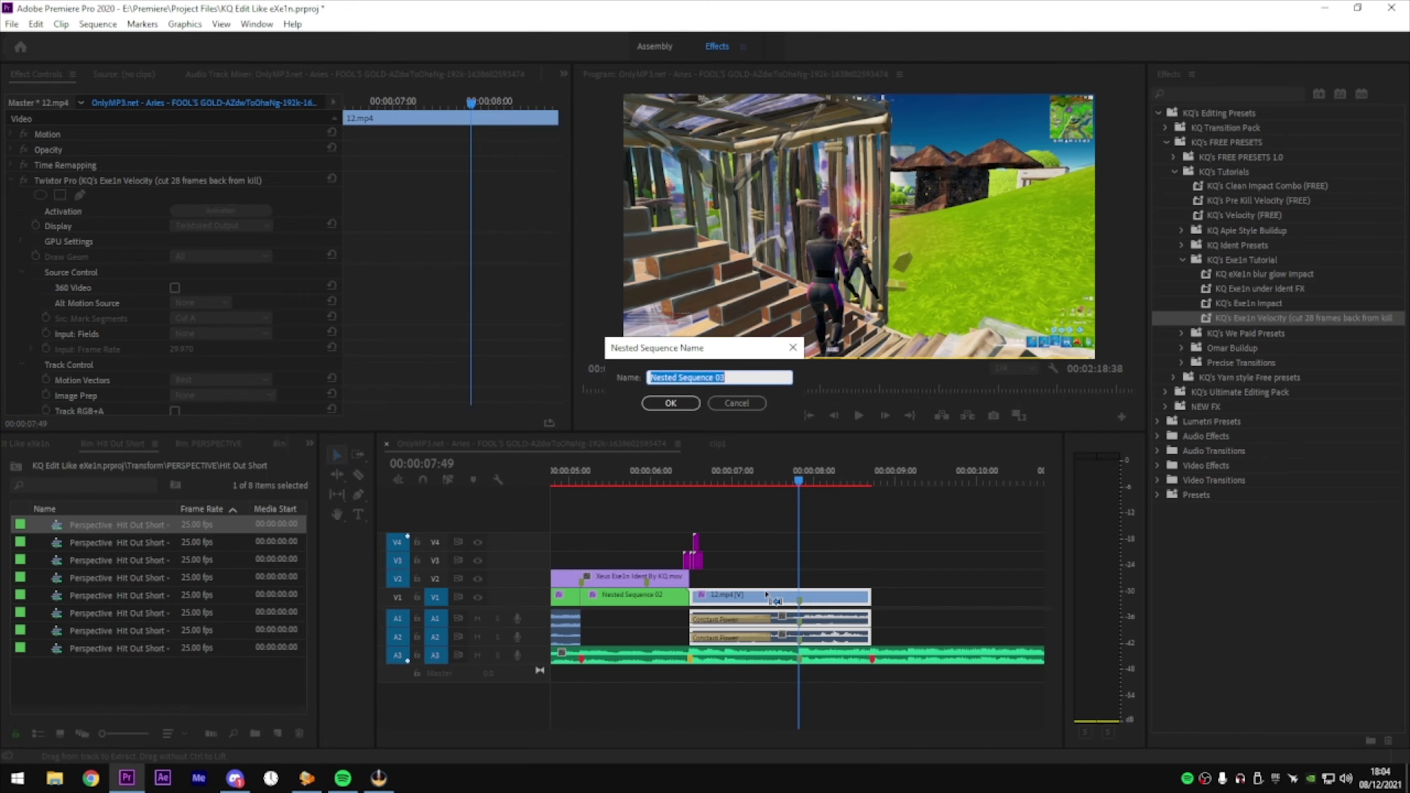
{"action": "key", "text": "Return"}
Split Nested Sequence 03 and apply KQ eXe1n blur glow impact to the last piece
{"action": "key", "text": "c"}
{"action": "left_click", "coordinate": [766, 484]}
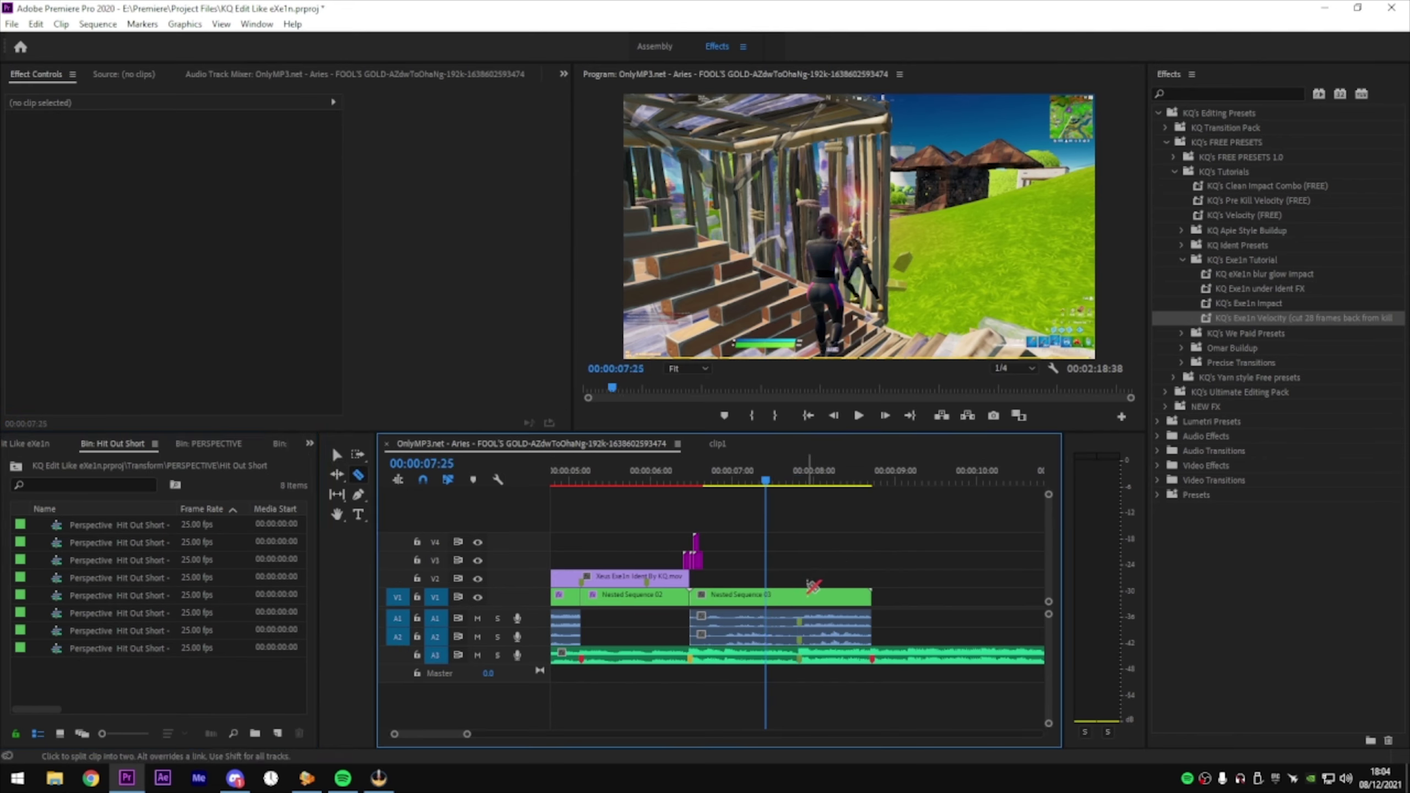
{"action": "left_click", "coordinate": [800, 594]}
{"action": "key", "text": "v"}
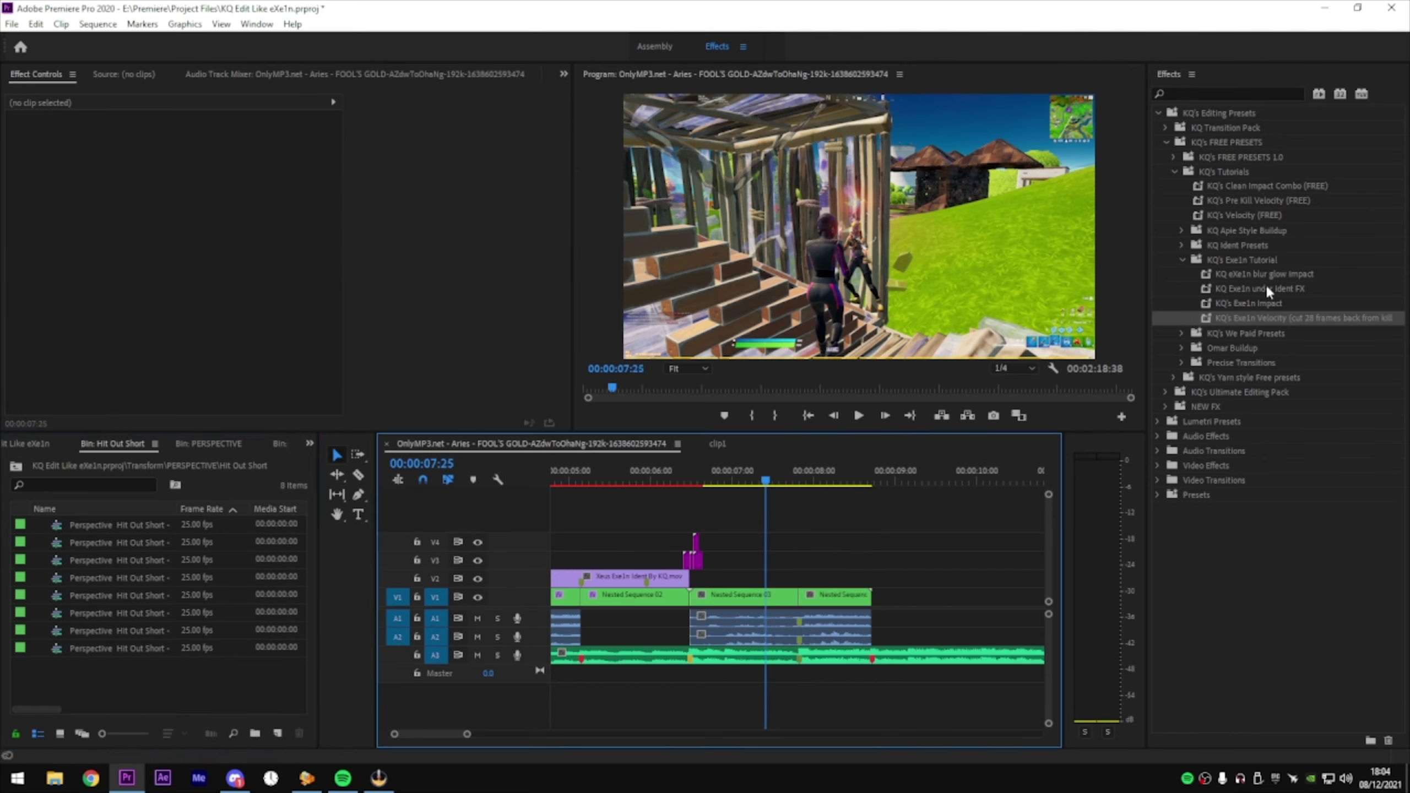
{"action": "left_click_drag", "start_coordinate": [1259, 276], "coordinate": [835, 596]}
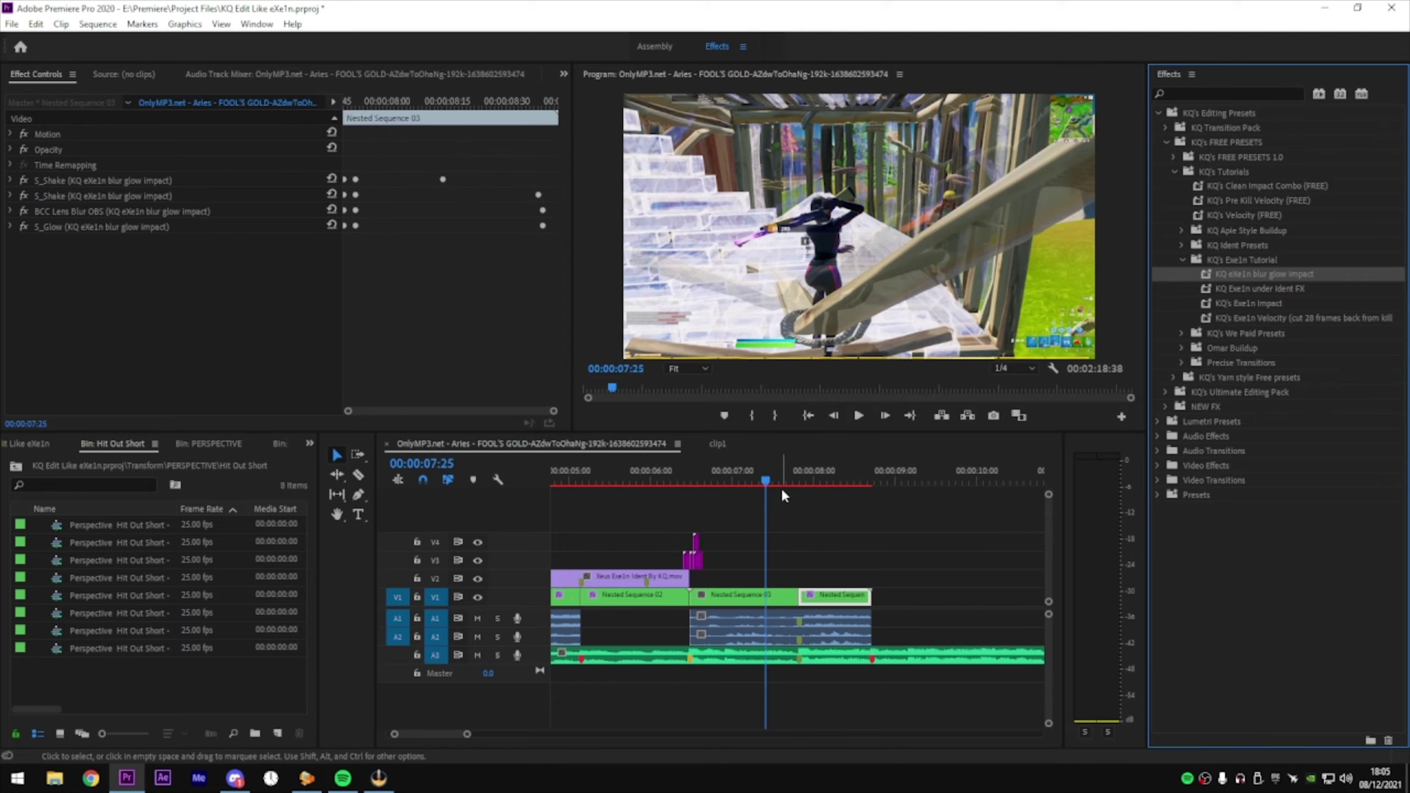
Check the impact from 7:45 to 8:20 and render previews of the section
{"action": "key", "text": "space"}
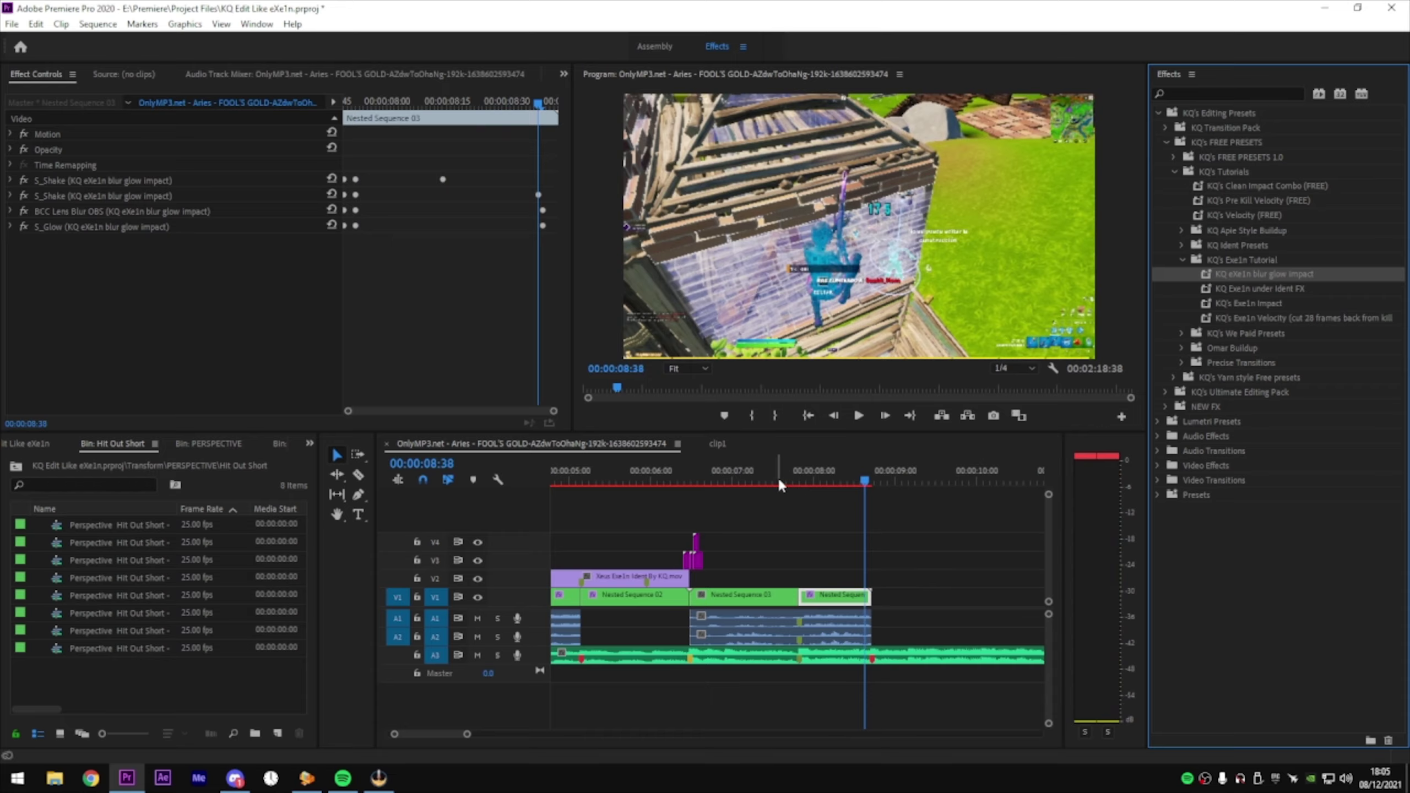
{"action": "left_click", "coordinate": [780, 475]}
{"action": "left_click", "coordinate": [793, 473]}
{"action": "left_click_drag", "start_coordinate": [793, 473], "coordinate": [843, 510]}
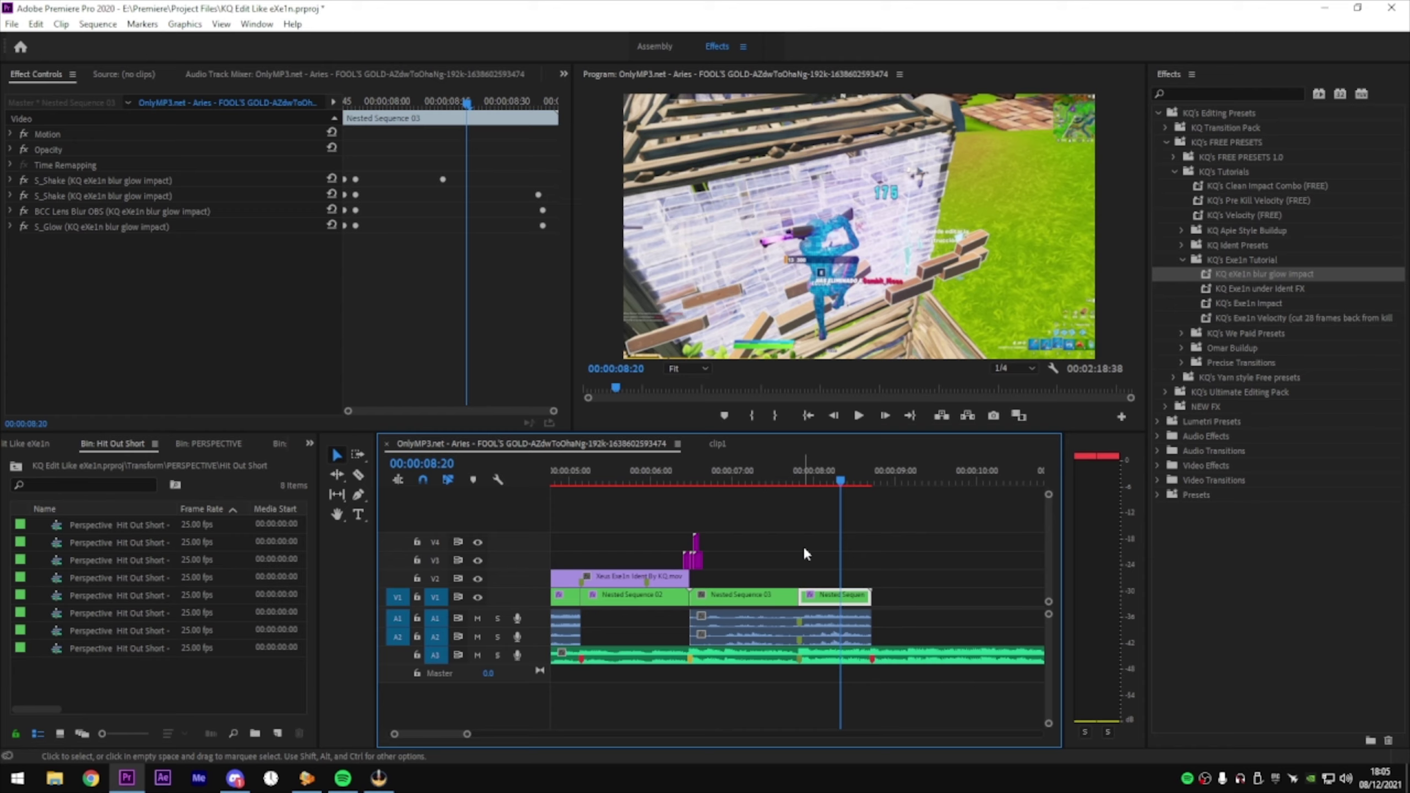
{"action": "key", "text": "Return"}
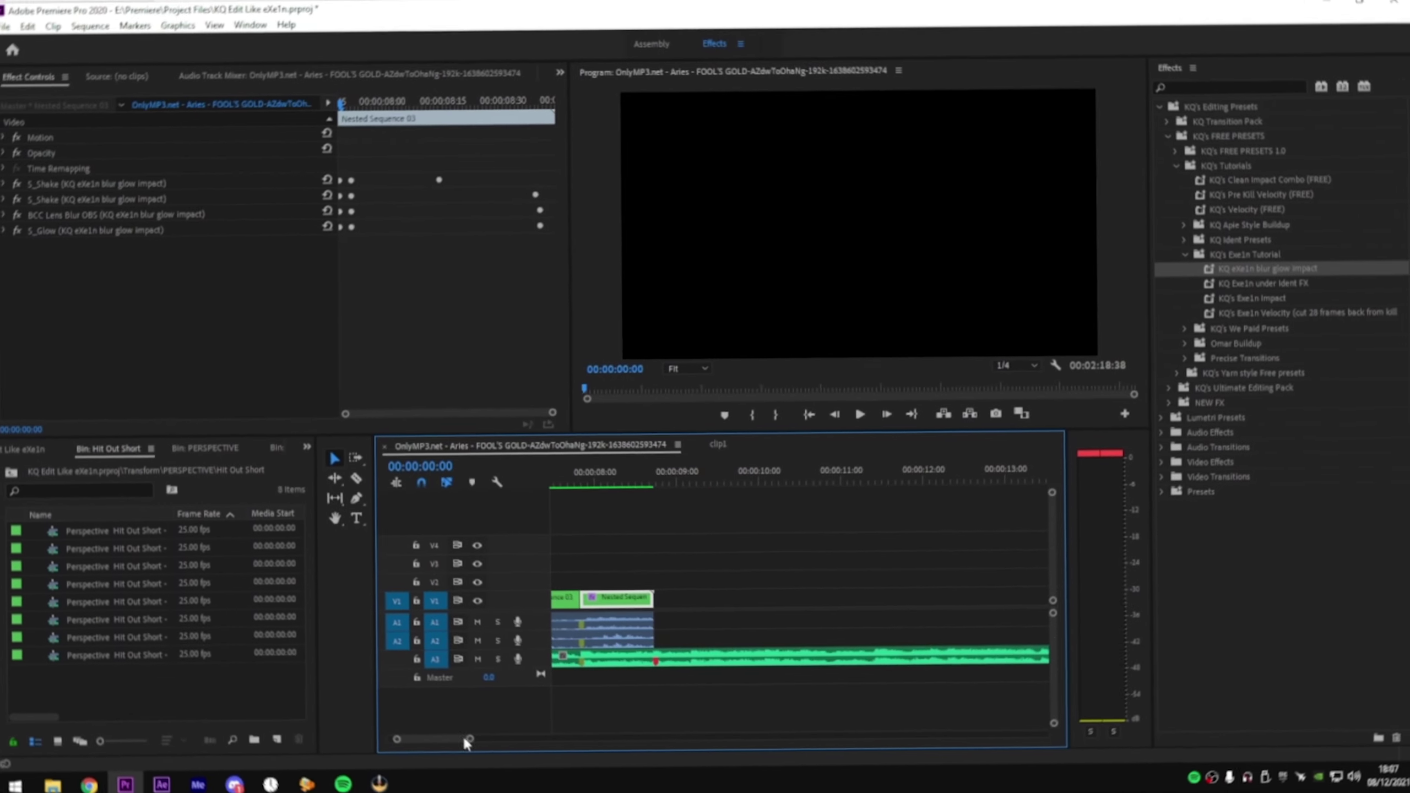
{"action": "left_click_drag", "start_coordinate": [465, 736], "coordinate": [512, 736]}
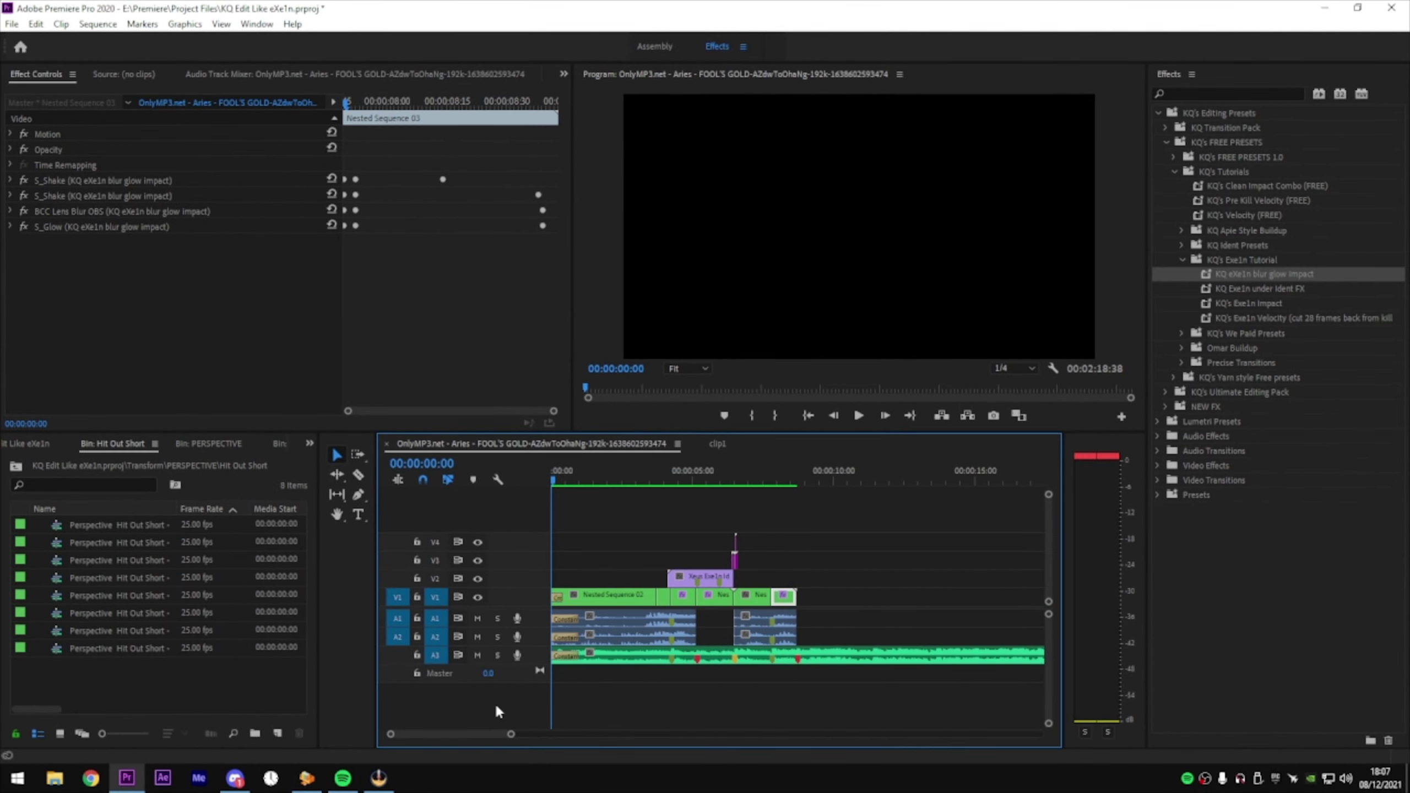
{"action": "key", "text": "space"}
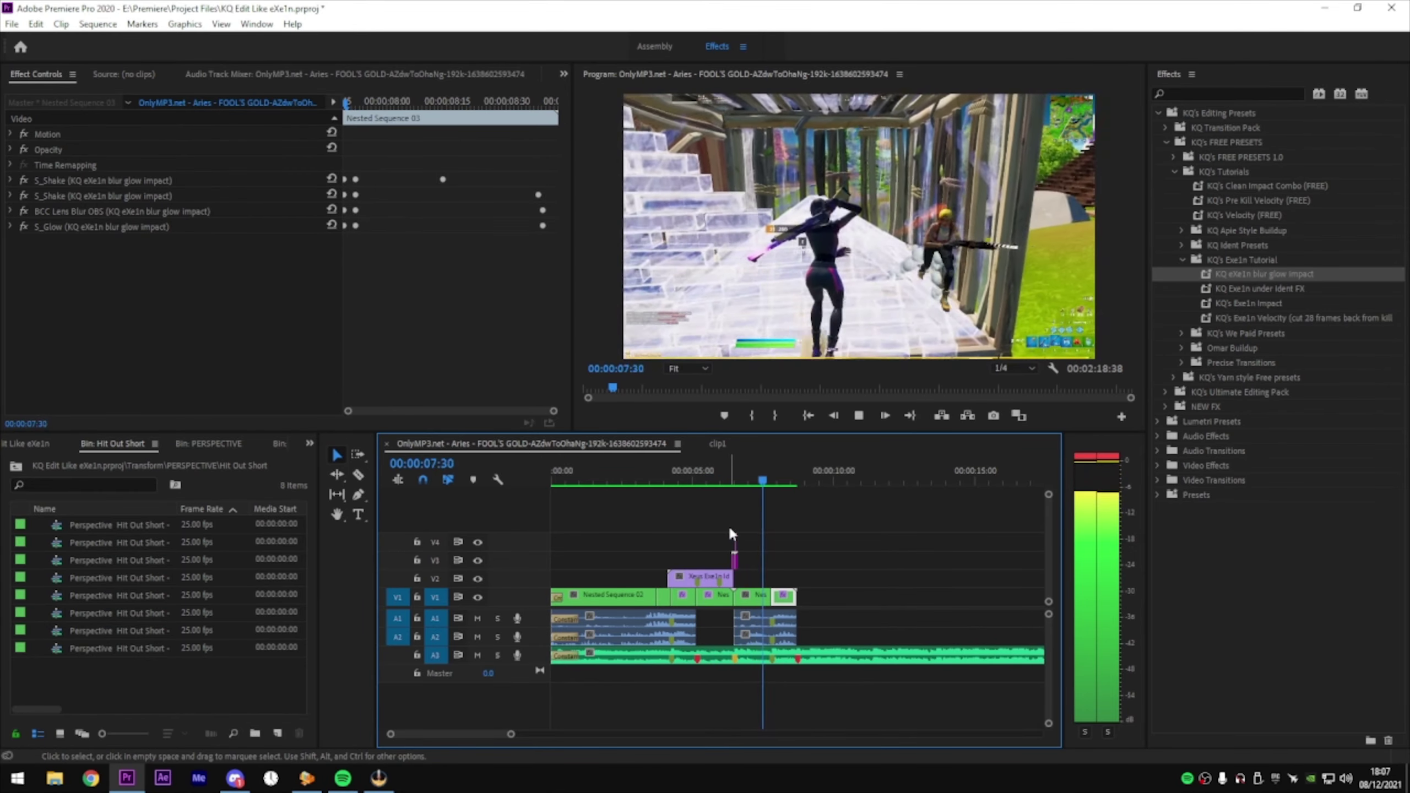
{"action": "key", "text": "space"}
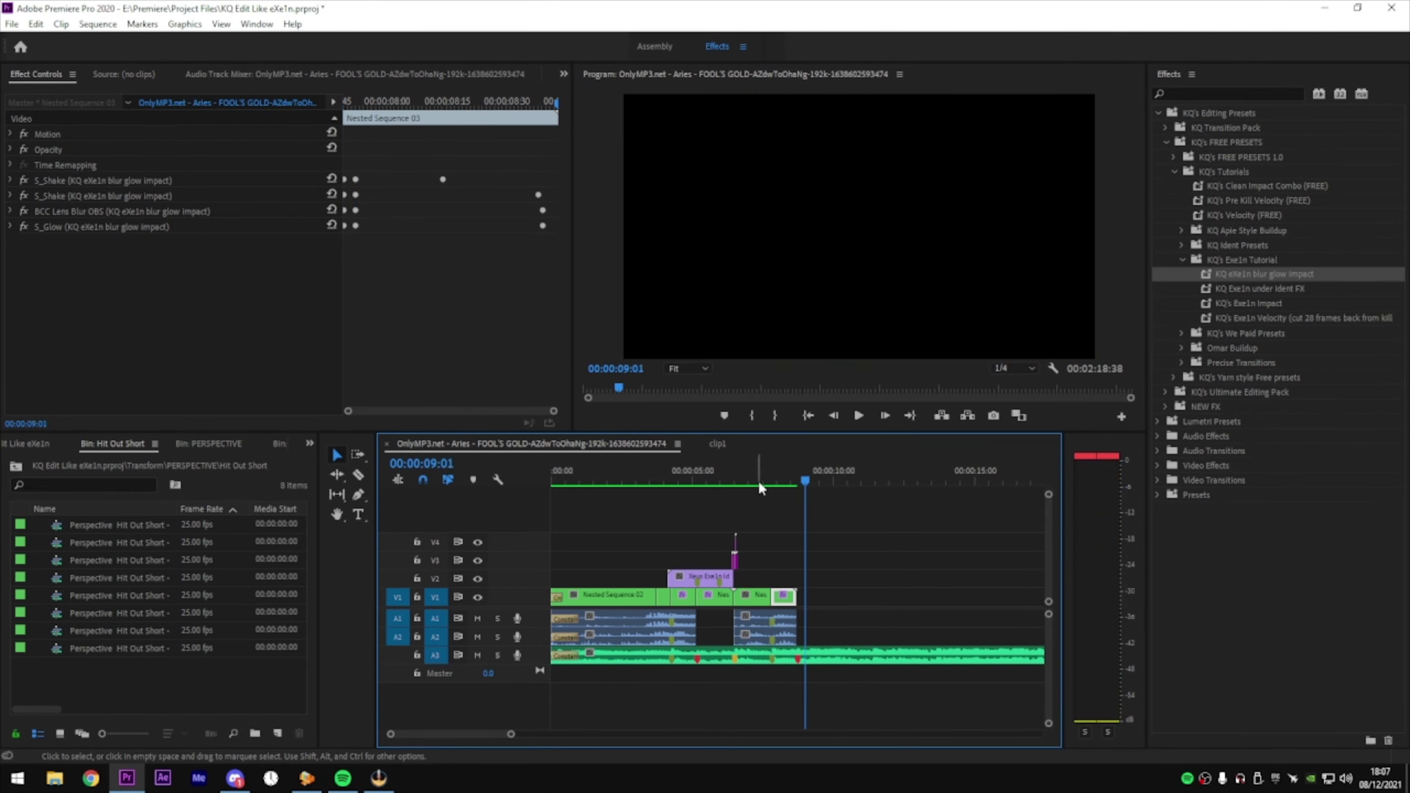